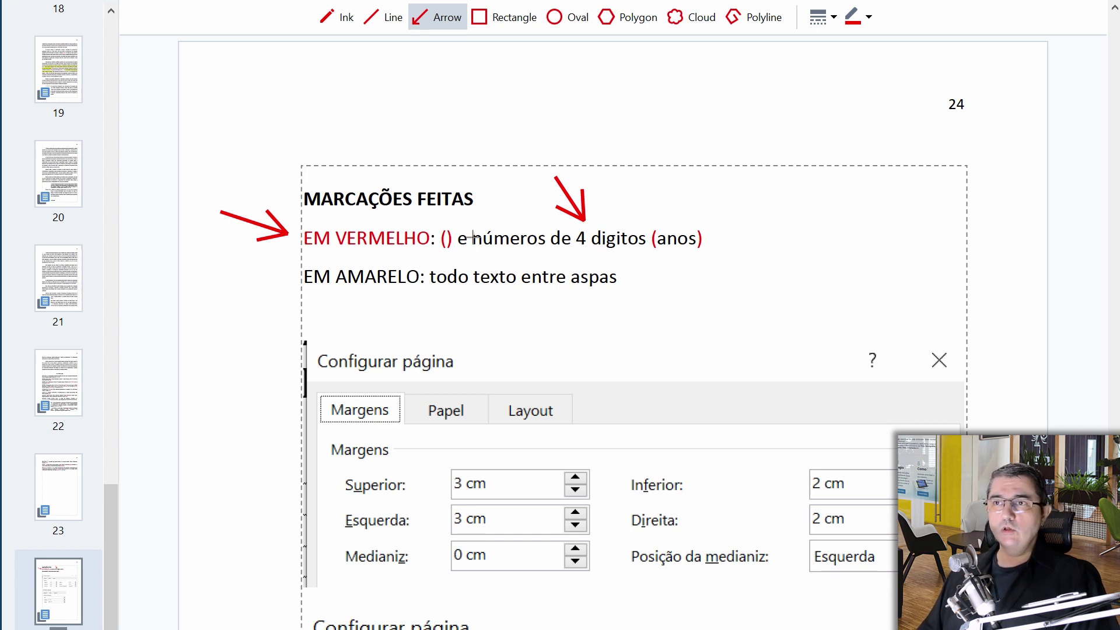
- Draw red arrows pointing to the start of the EM AMARELO line and to the word "aspas"
{"action": "left_click_drag", "start_coordinate": [221, 278], "coordinate": [294, 274]}
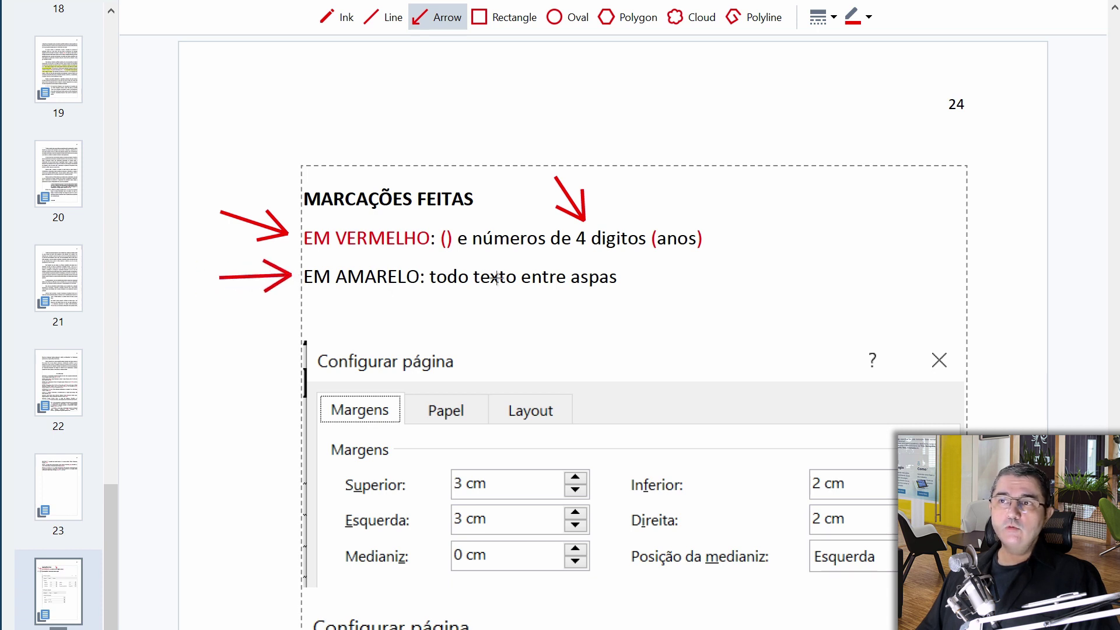
{"action": "left_click_drag", "start_coordinate": [584, 333], "coordinate": [592, 288]}
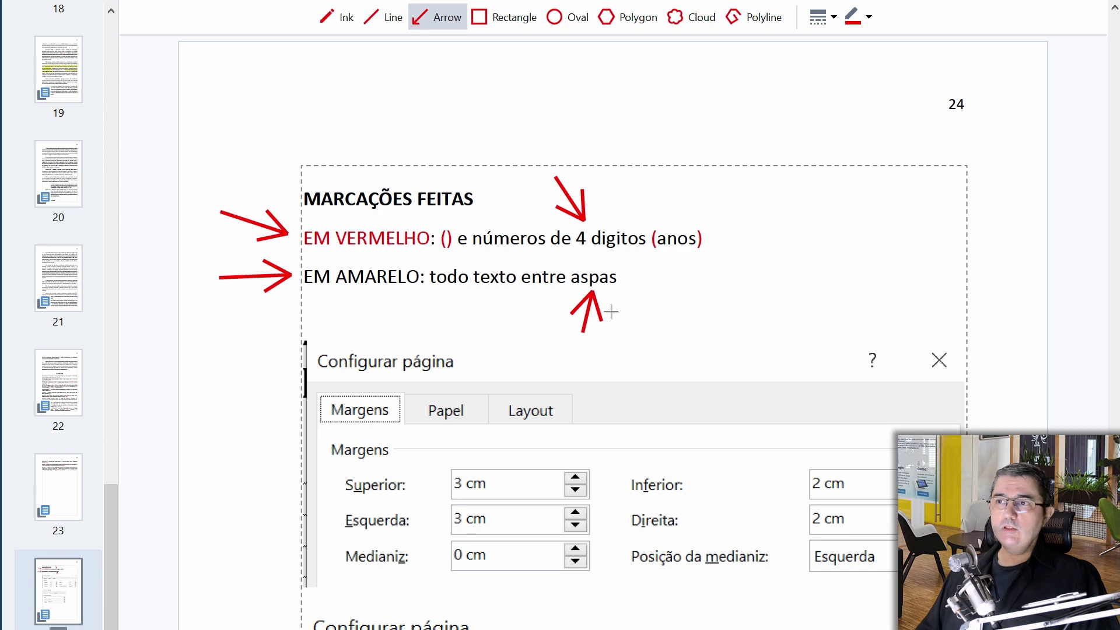
- Outline the Superior, Esquerda, Inferior and Direita margin settings and the A4 paper size on page 24 with red rectangles
{"action": "scroll", "coordinate": [689, 268], "scroll_direction": "down", "scroll_amount": 1}
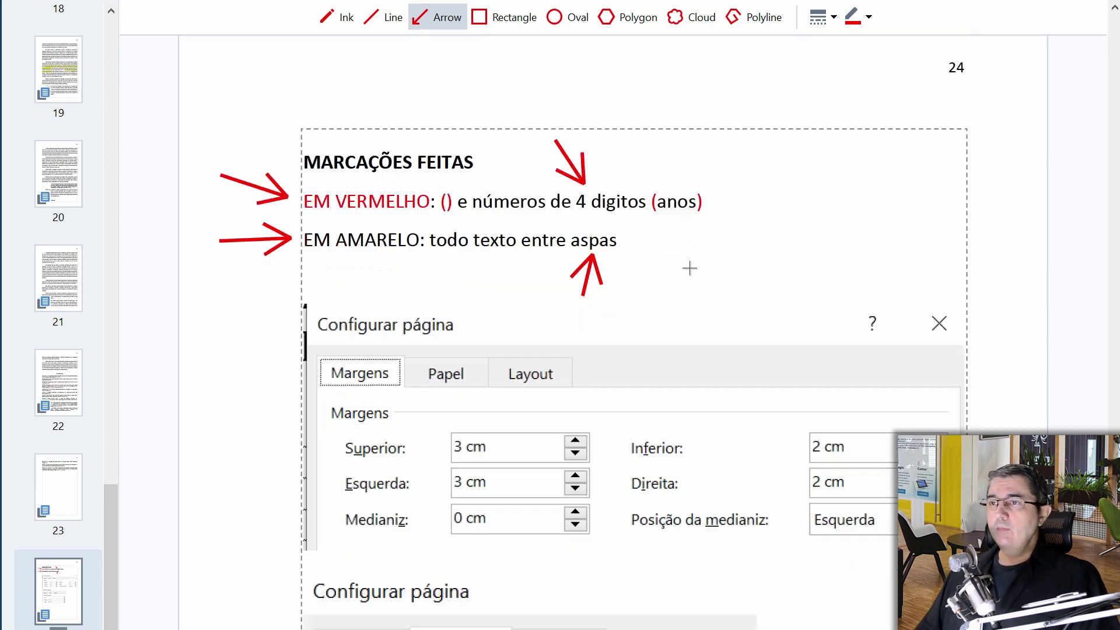
{"action": "scroll", "coordinate": [690, 269], "scroll_direction": "down", "scroll_amount": 5}
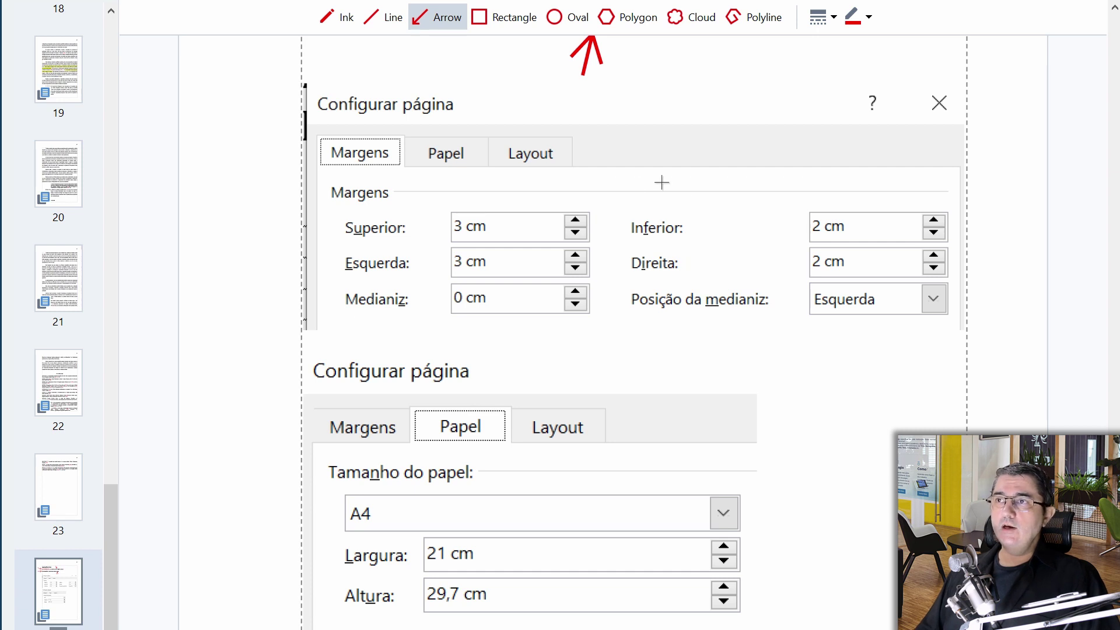
{"action": "left_click", "coordinate": [503, 18]}
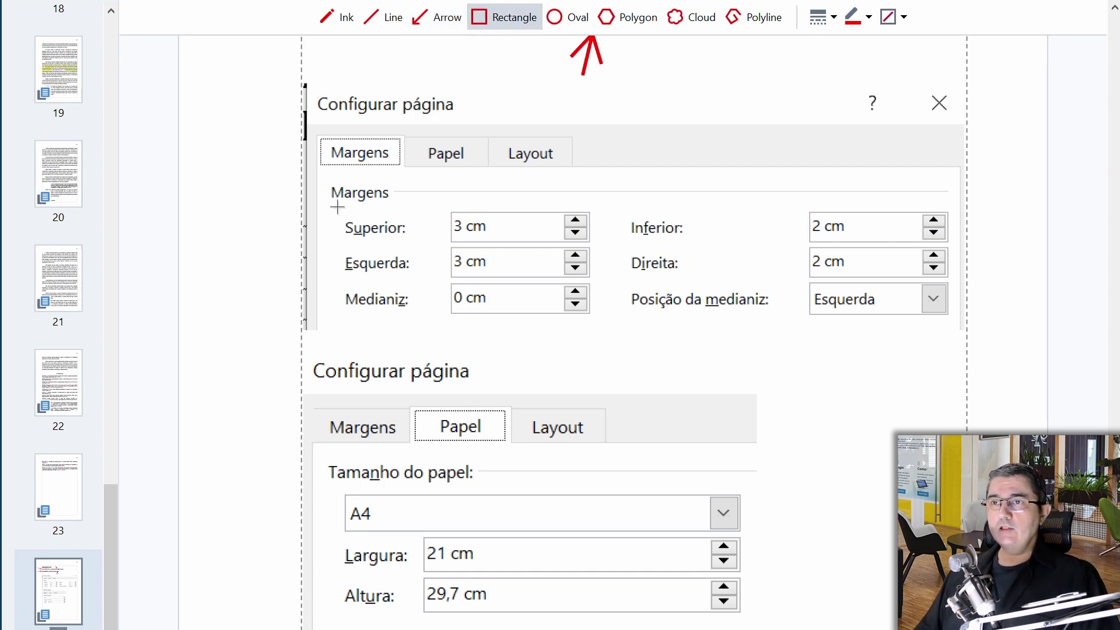
{"action": "mouse_move", "coordinate": [337, 207]}
{"action": "left_mouse_down"}
{"action": "mouse_move", "coordinate": [450, 245]}
{"action": "mouse_move", "coordinate": [504, 246]}
{"action": "left_mouse_up"}
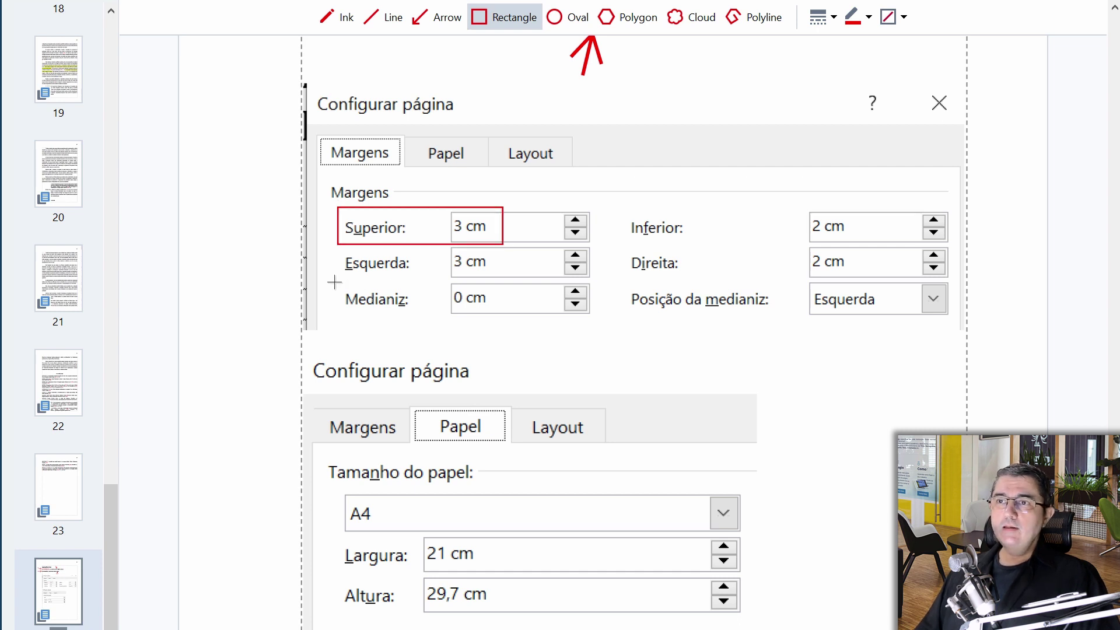
{"action": "left_click_drag", "start_coordinate": [335, 285], "coordinate": [505, 250]}
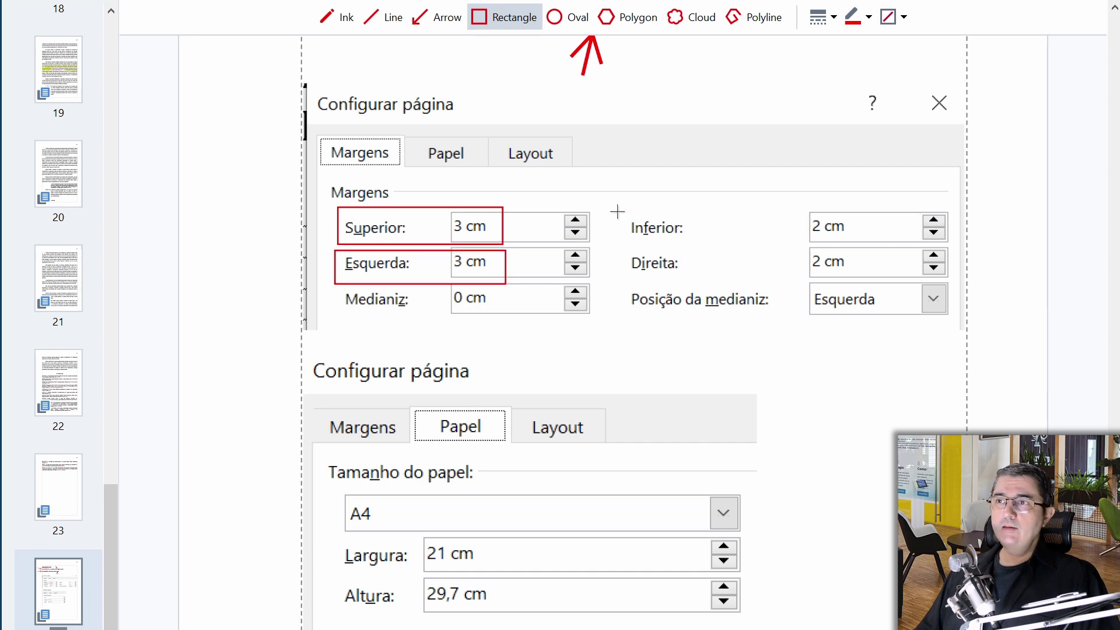
{"action": "left_click_drag", "start_coordinate": [617, 210], "coordinate": [866, 246]}
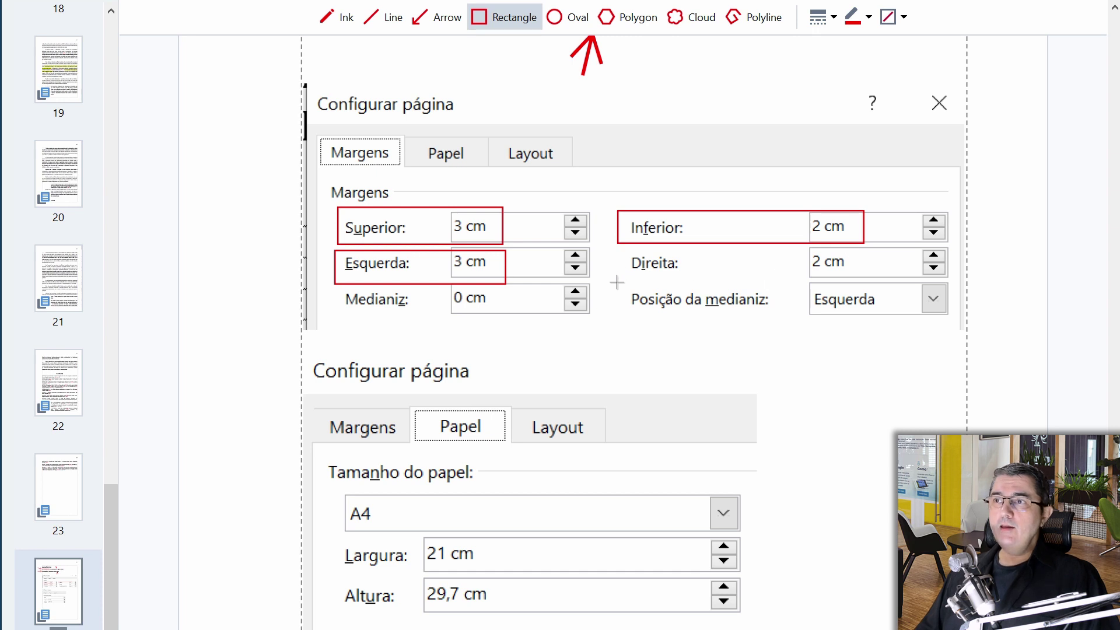
{"action": "mouse_move", "coordinate": [617, 282]}
{"action": "left_mouse_down"}
{"action": "mouse_move", "coordinate": [762, 271]}
{"action": "mouse_move", "coordinate": [862, 246]}
{"action": "left_mouse_up"}
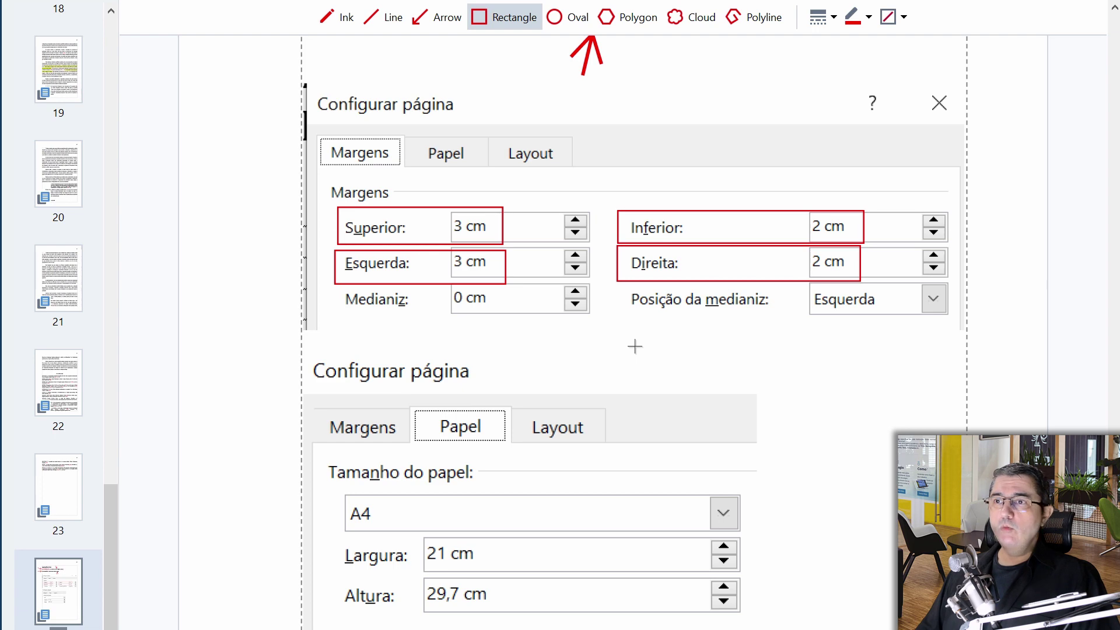
{"action": "scroll", "coordinate": [634, 347], "scroll_direction": "down", "scroll_amount": 3}
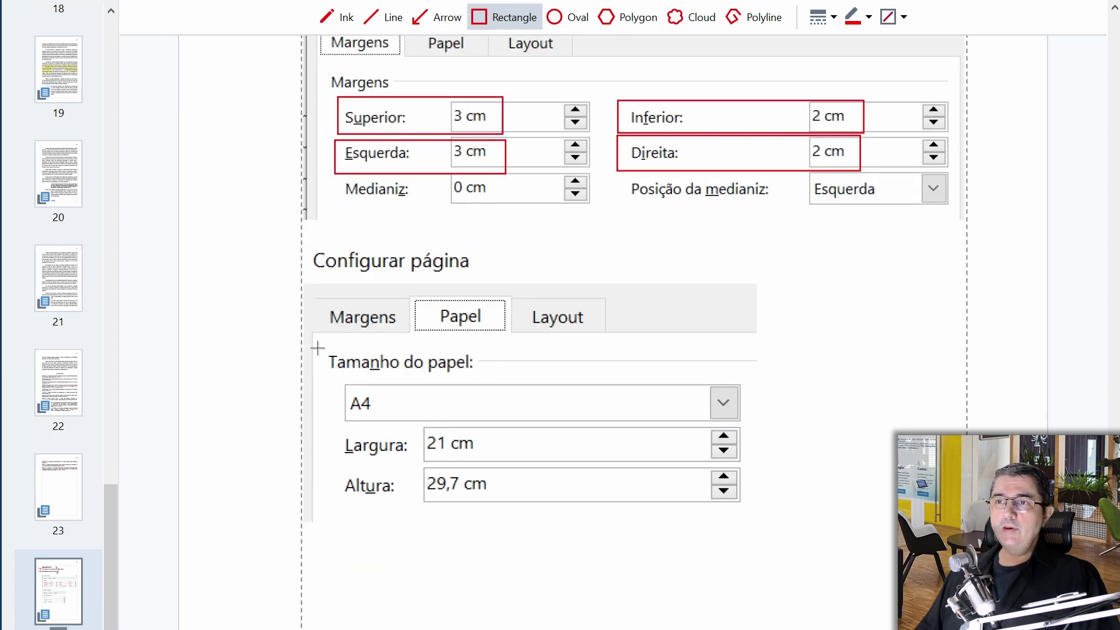
{"action": "left_click_drag", "start_coordinate": [318, 348], "coordinate": [520, 427]}
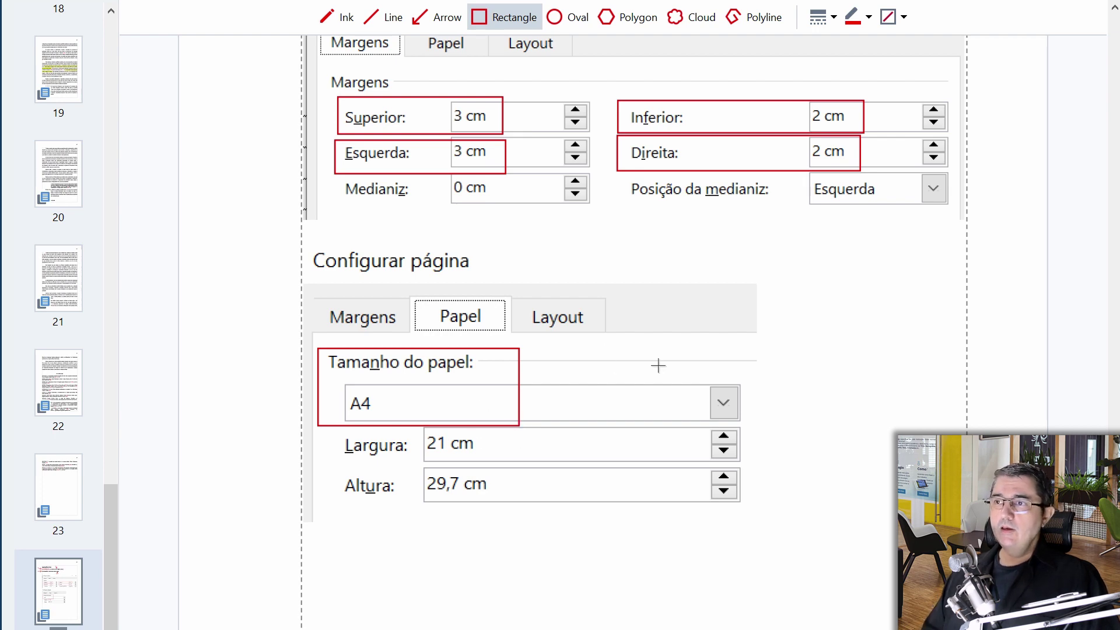
- Draw a red arrow on page 1 pointing to the upper-left corner of the dashed margin frame
{"action": "key", "text": "ctrl+Home"}
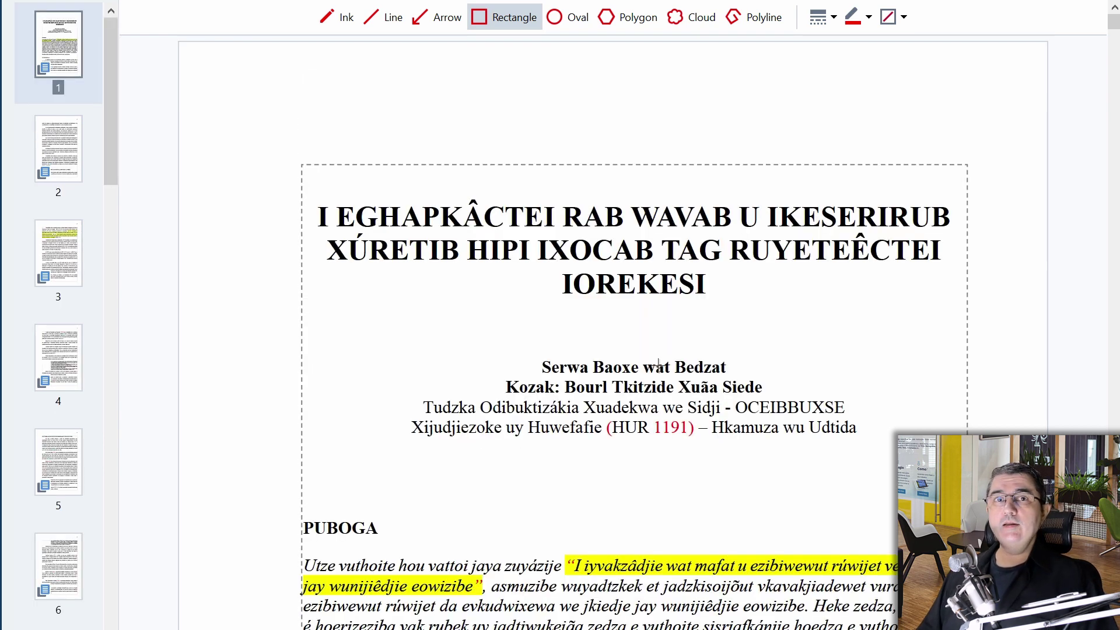
{"action": "left_click", "coordinate": [431, 17]}
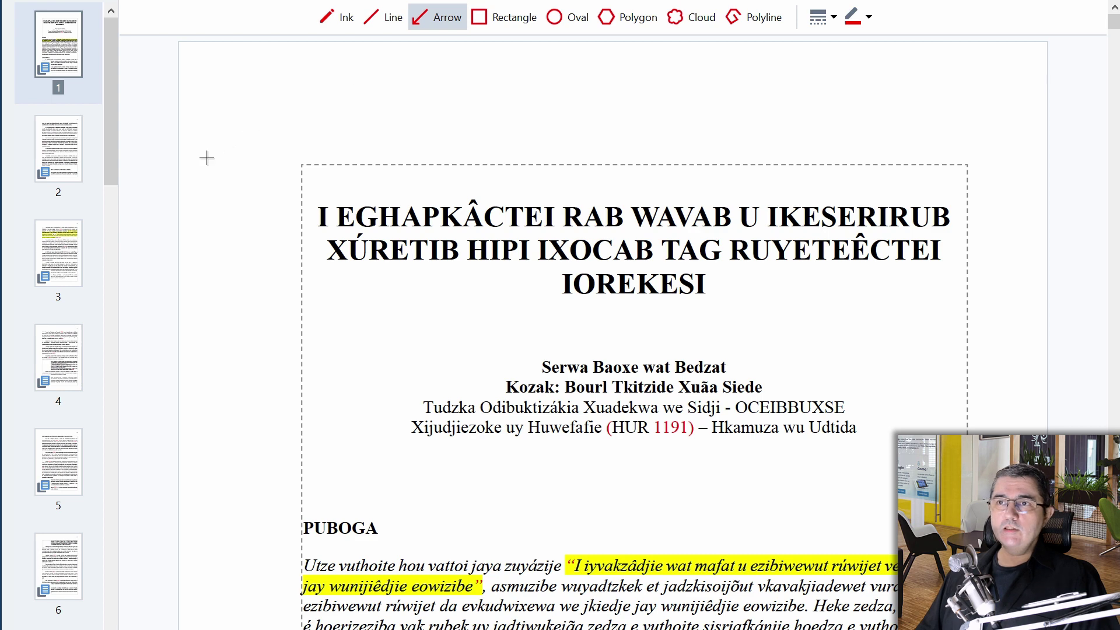
{"action": "left_click_drag", "start_coordinate": [185, 173], "coordinate": [299, 182]}
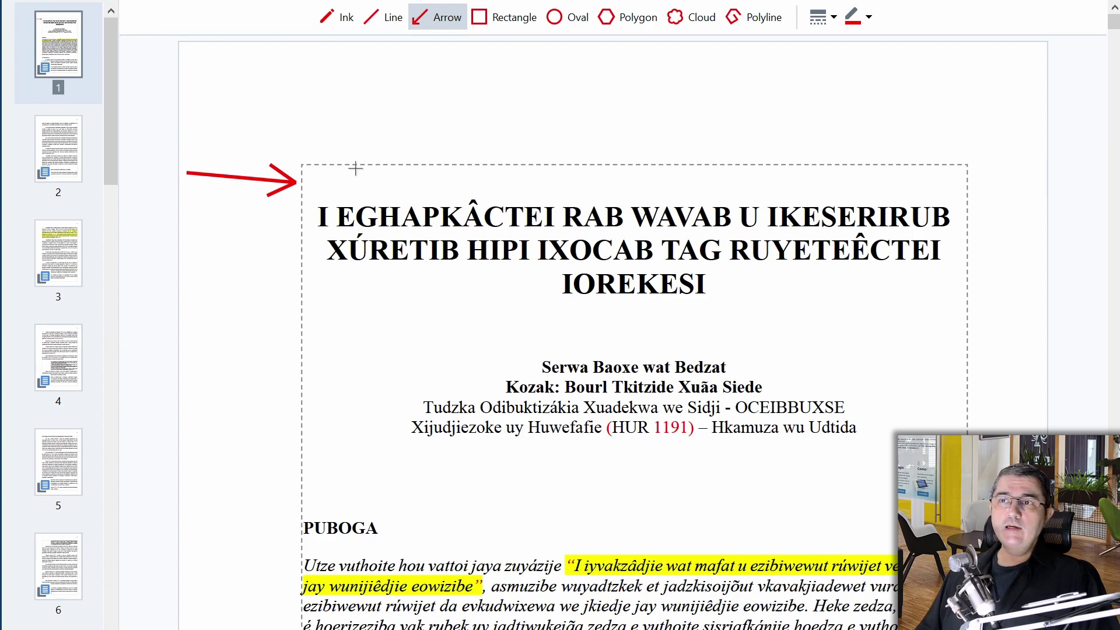
- Draw red rectangles around the three-line article title and the PUBOGA heading on page 1
{"action": "scroll", "coordinate": [876, 292], "scroll_direction": "down", "scroll_amount": 12}
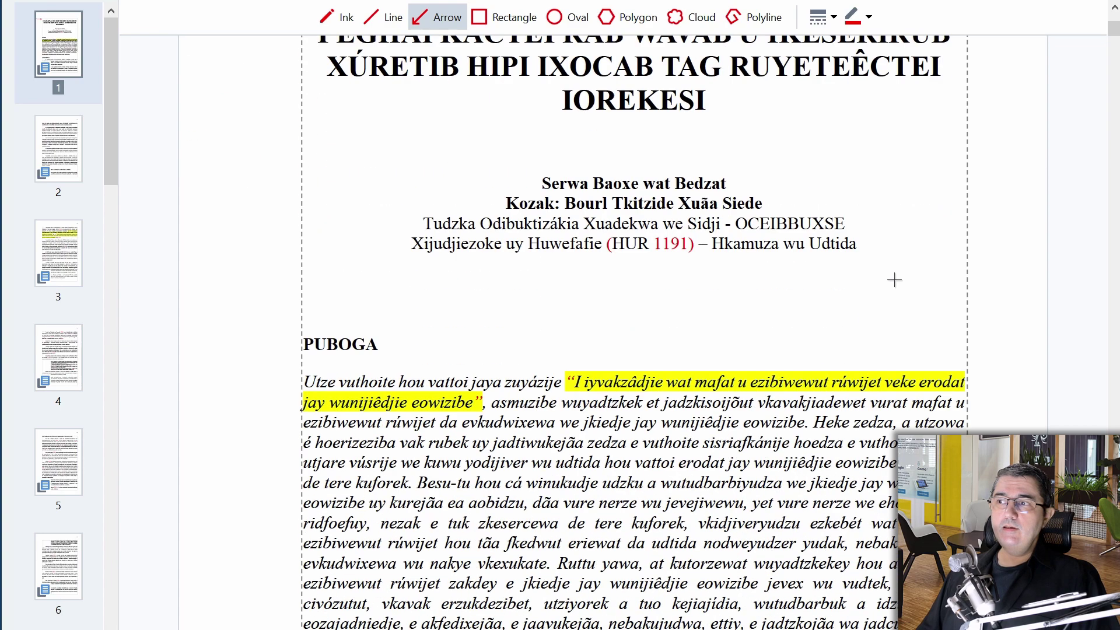
{"action": "scroll", "coordinate": [800, 401], "scroll_direction": "up", "scroll_amount": 3}
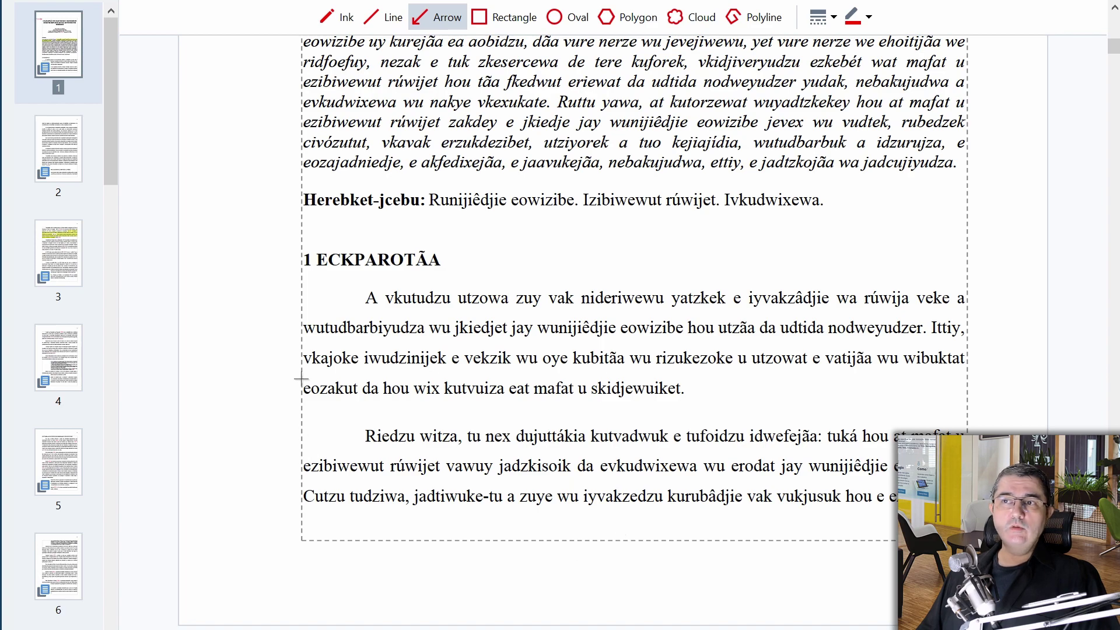
{"action": "scroll", "coordinate": [307, 362], "scroll_direction": "up", "scroll_amount": 9}
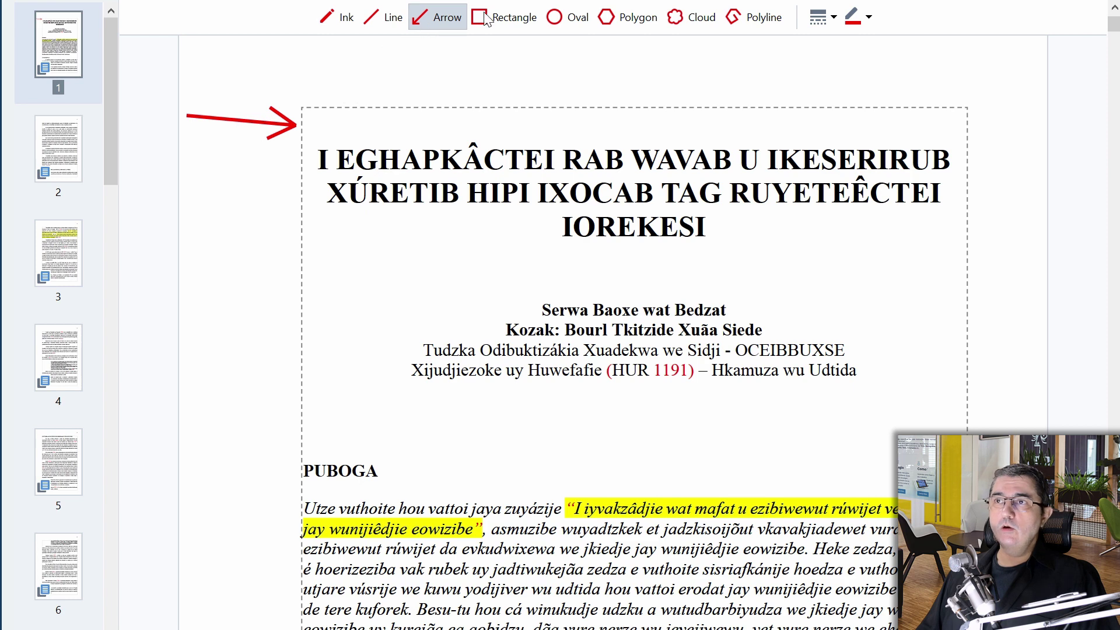
{"action": "key", "text": "r"}
{"action": "left_click_drag", "start_coordinate": [300, 131], "coordinate": [969, 255]}
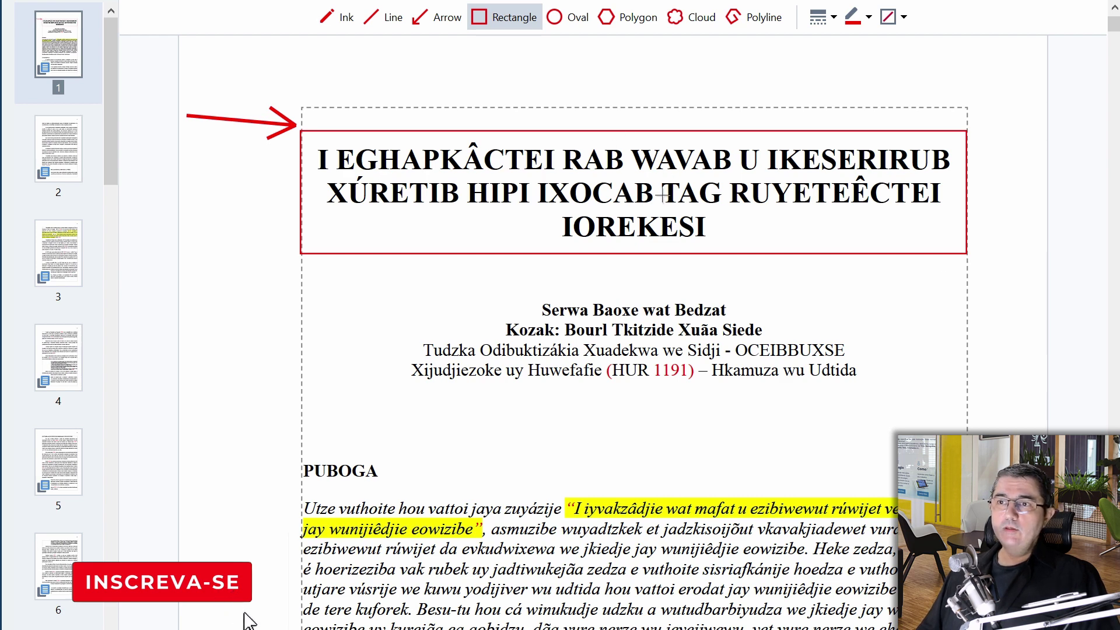
{"action": "left_click_drag", "start_coordinate": [298, 459], "coordinate": [391, 488]}
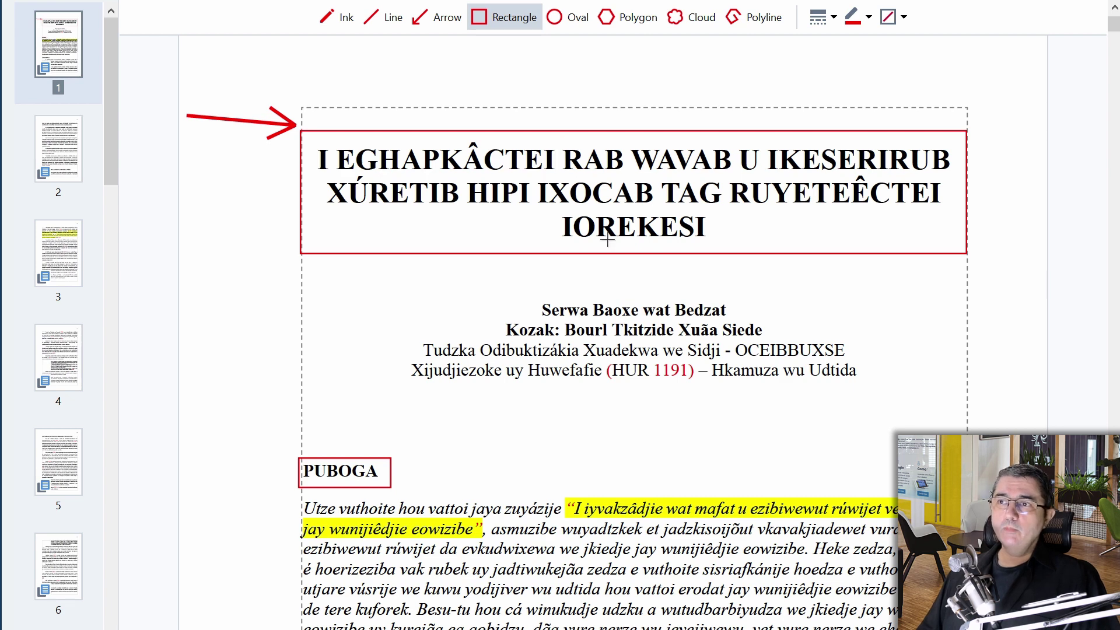
- Draw red arrows pointing to the start of each of the two bold name lines below the title
{"action": "left_click", "coordinate": [445, 16]}
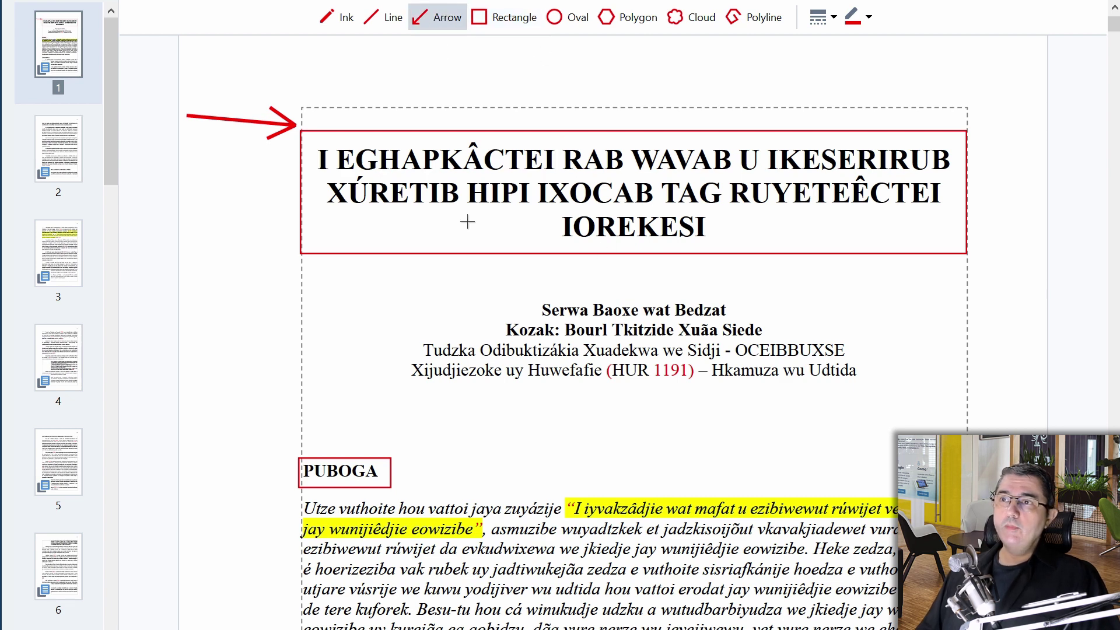
{"action": "left_click_drag", "start_coordinate": [411, 288], "coordinate": [527, 303]}
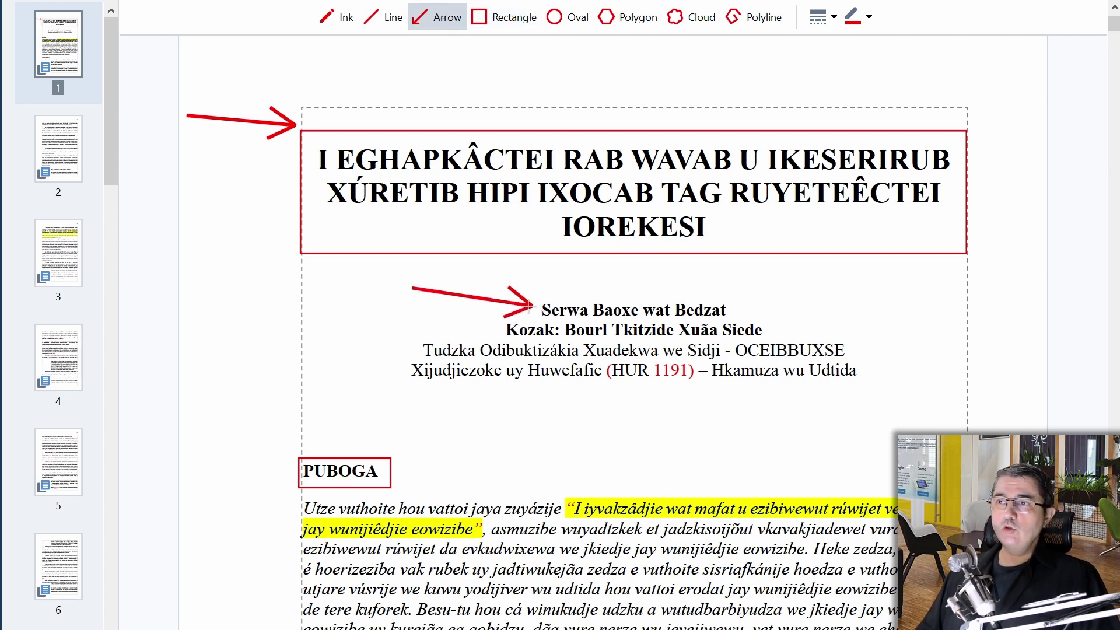
{"action": "left_click_drag", "start_coordinate": [387, 323], "coordinate": [494, 330]}
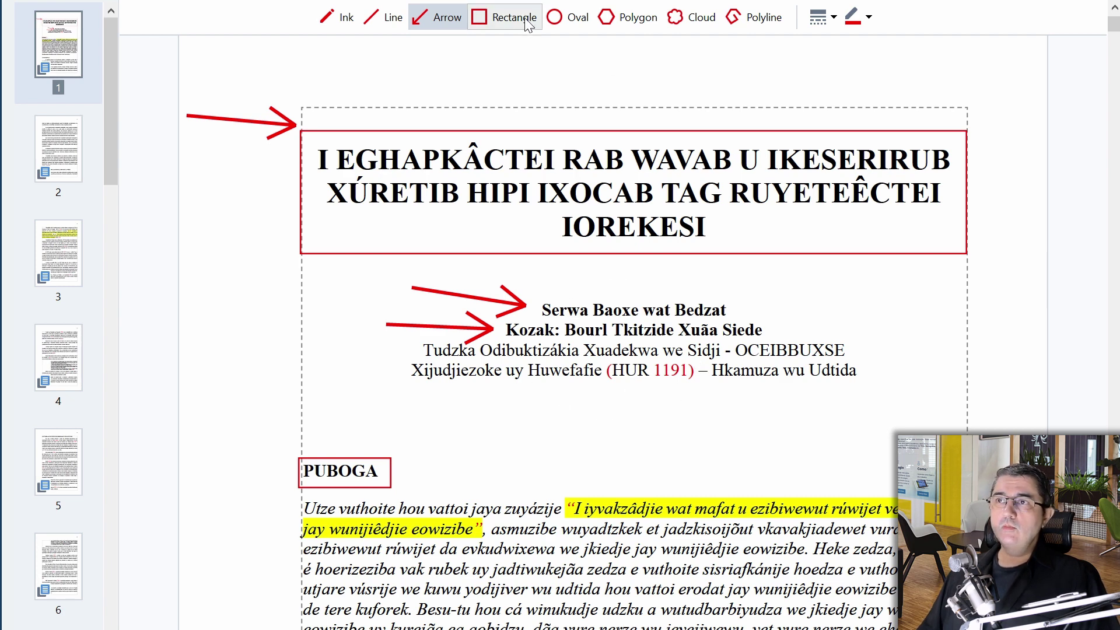
- Draw a rectangle over the right half of the author block and arrows pointing to the start of its two non-bold lines
{"action": "left_click", "coordinate": [505, 16]}
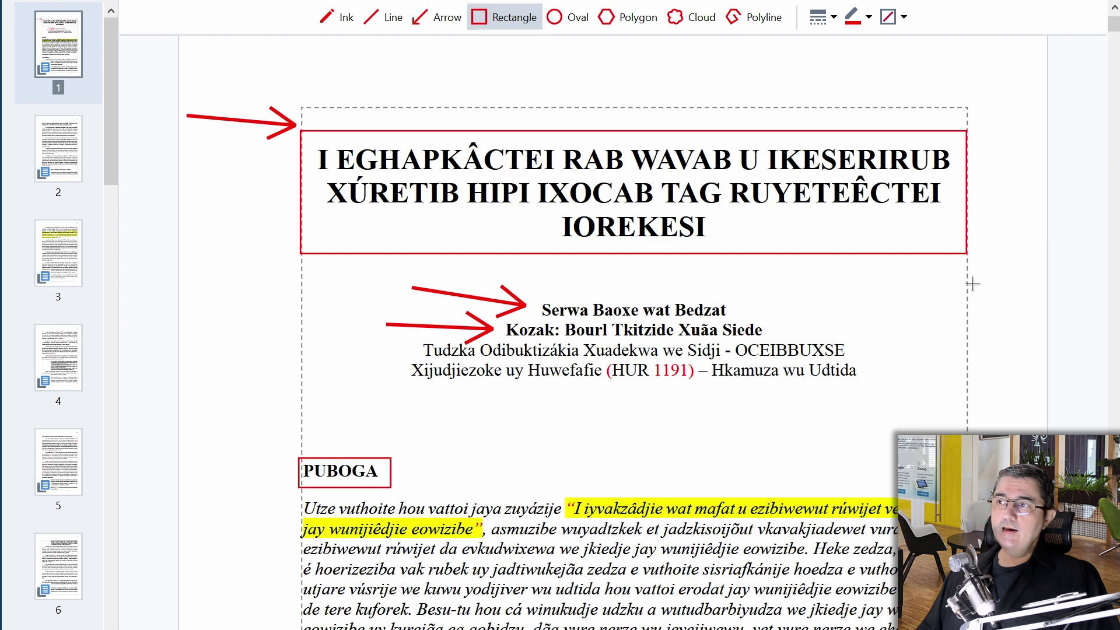
{"action": "mouse_move", "coordinate": [967, 281]}
{"action": "left_mouse_down"}
{"action": "mouse_move", "coordinate": [755, 362]}
{"action": "mouse_move", "coordinate": [586, 400]}
{"action": "left_mouse_up"}
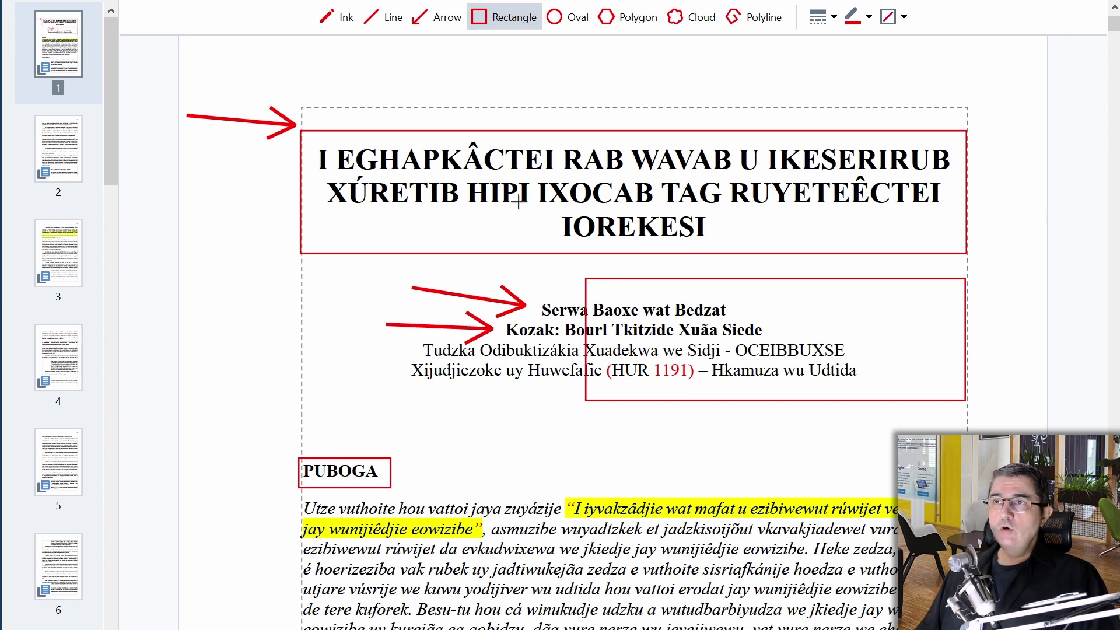
{"action": "left_click", "coordinate": [439, 17]}
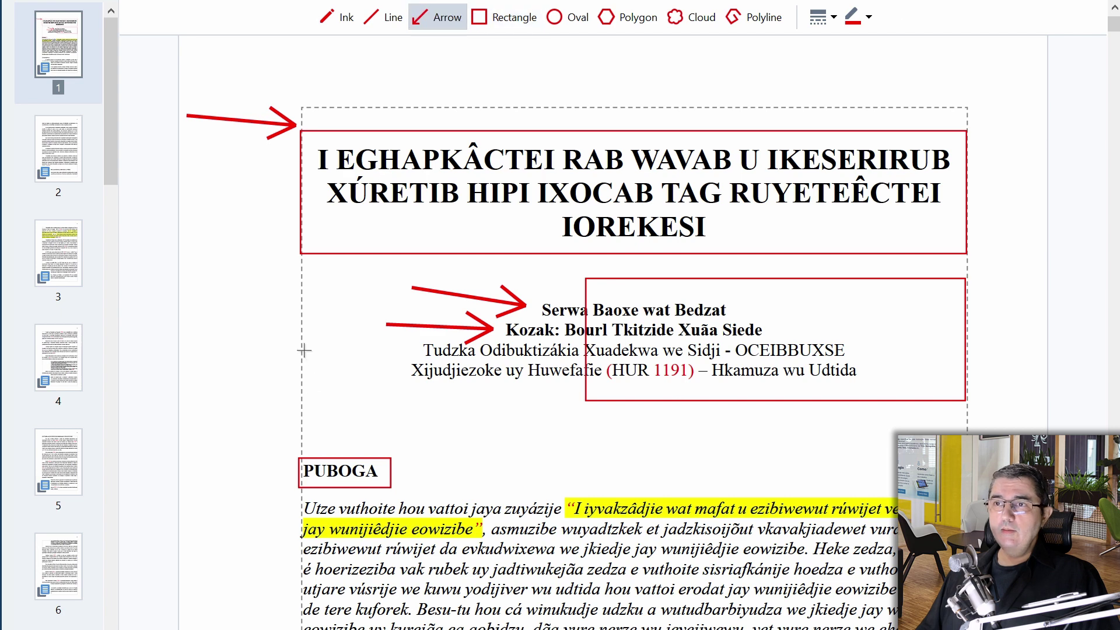
{"action": "left_click_drag", "start_coordinate": [303, 351], "coordinate": [418, 351]}
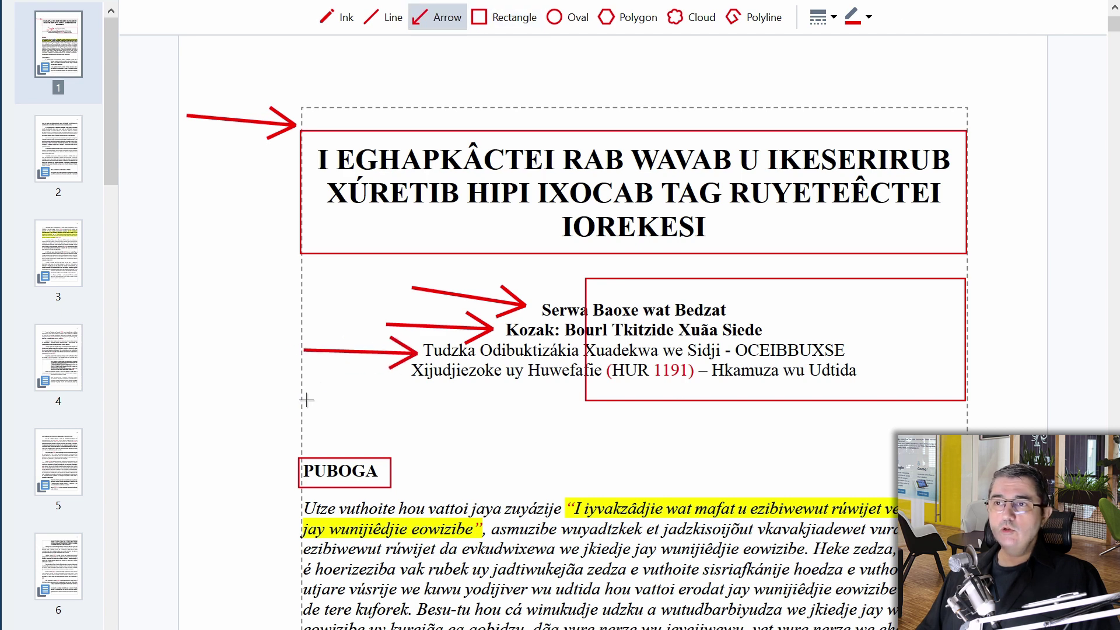
{"action": "left_click_drag", "start_coordinate": [307, 399], "coordinate": [403, 378]}
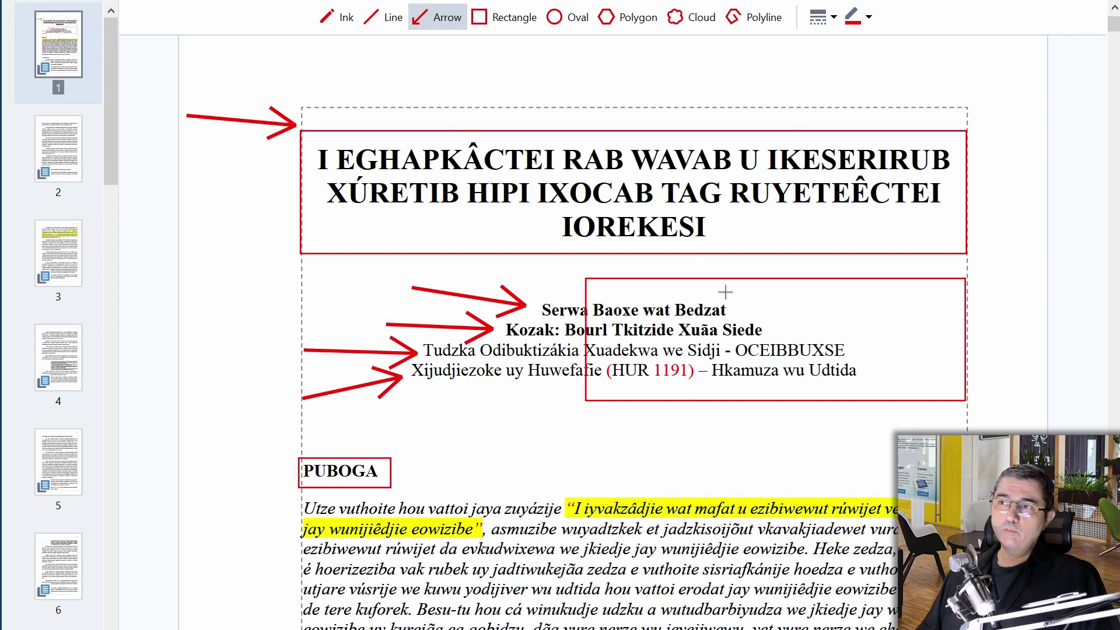
- Draw red arrows pointing to the ends of the two bold name lines in the author block
{"action": "left_click_drag", "start_coordinate": [691, 260], "coordinate": [731, 302]}
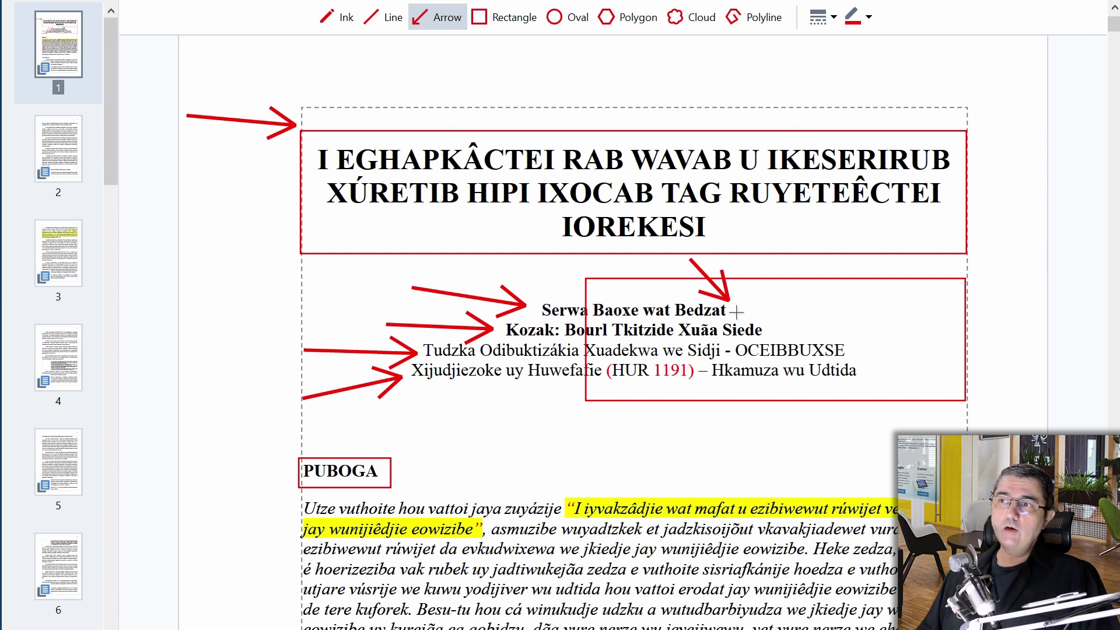
{"action": "mouse_move", "coordinate": [799, 279]}
{"action": "left_mouse_down"}
{"action": "mouse_move", "coordinate": [786, 299]}
{"action": "mouse_move", "coordinate": [808, 278]}
{"action": "left_mouse_up"}
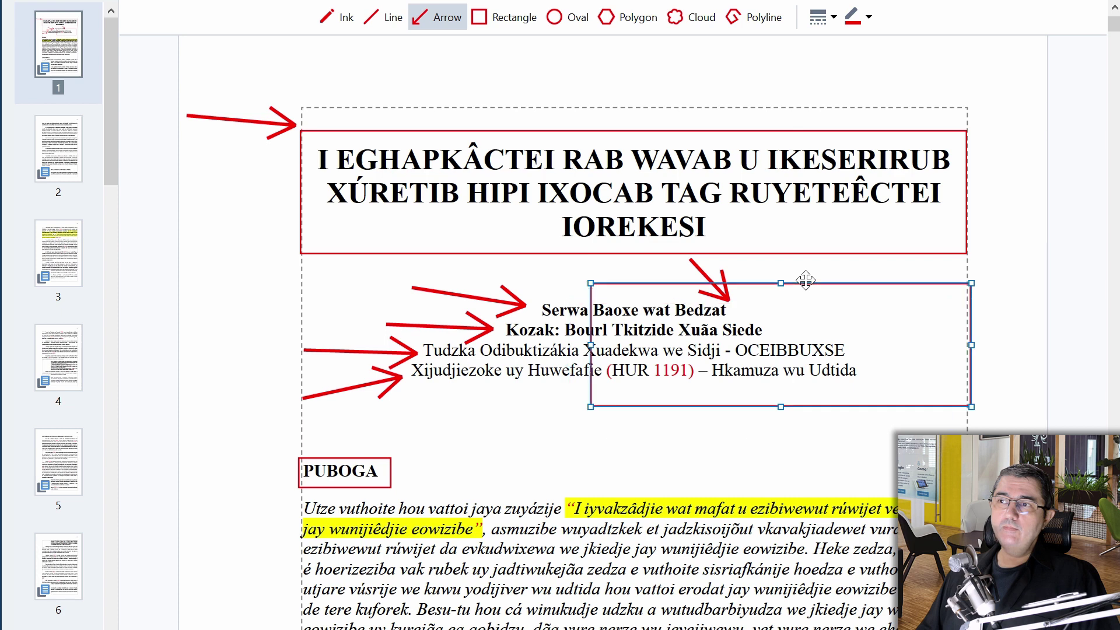
{"action": "left_click", "coordinate": [449, 18]}
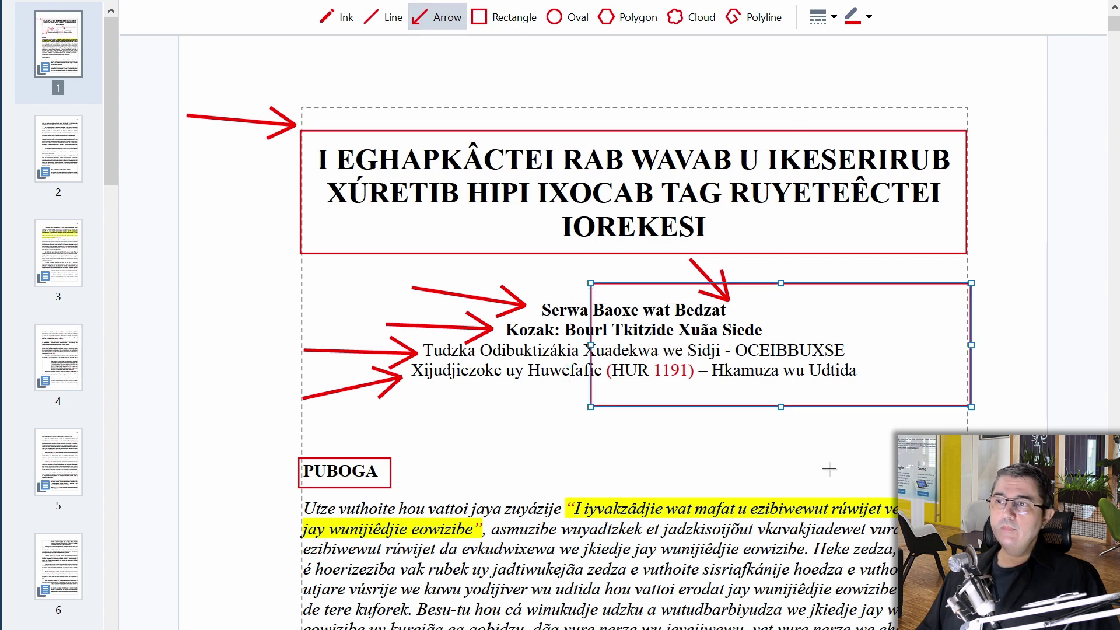
{"action": "left_click_drag", "start_coordinate": [831, 465], "coordinate": [766, 331]}
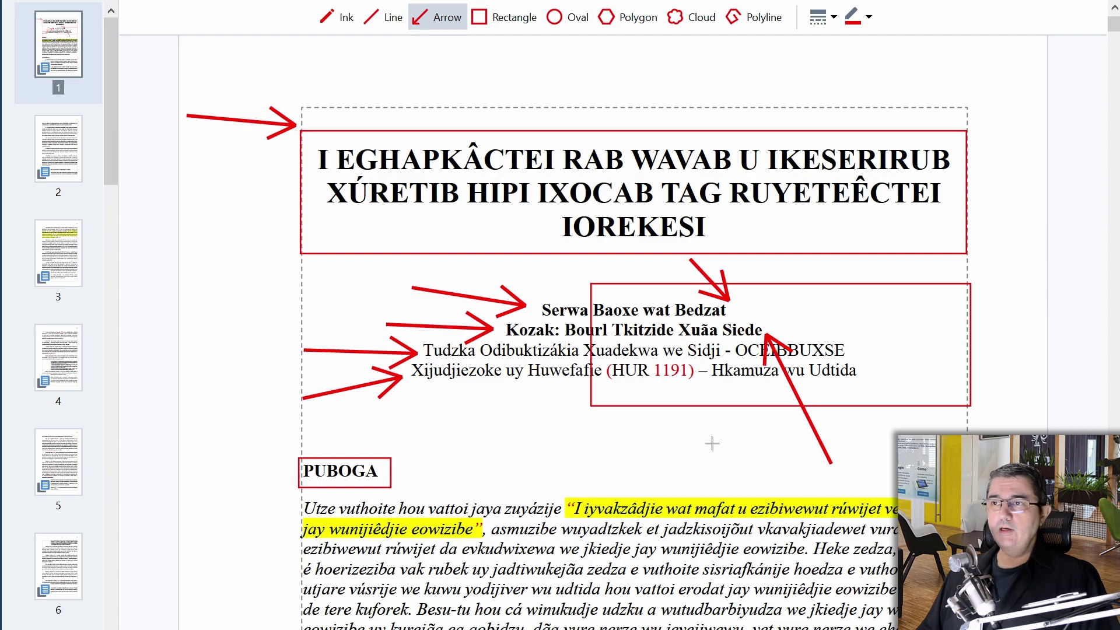
- Draw a downward arrow in the gap below the author block and a rectangle around the italic paragraph under PUBOGA
{"action": "scroll", "coordinate": [700, 426], "scroll_direction": "down", "scroll_amount": 3}
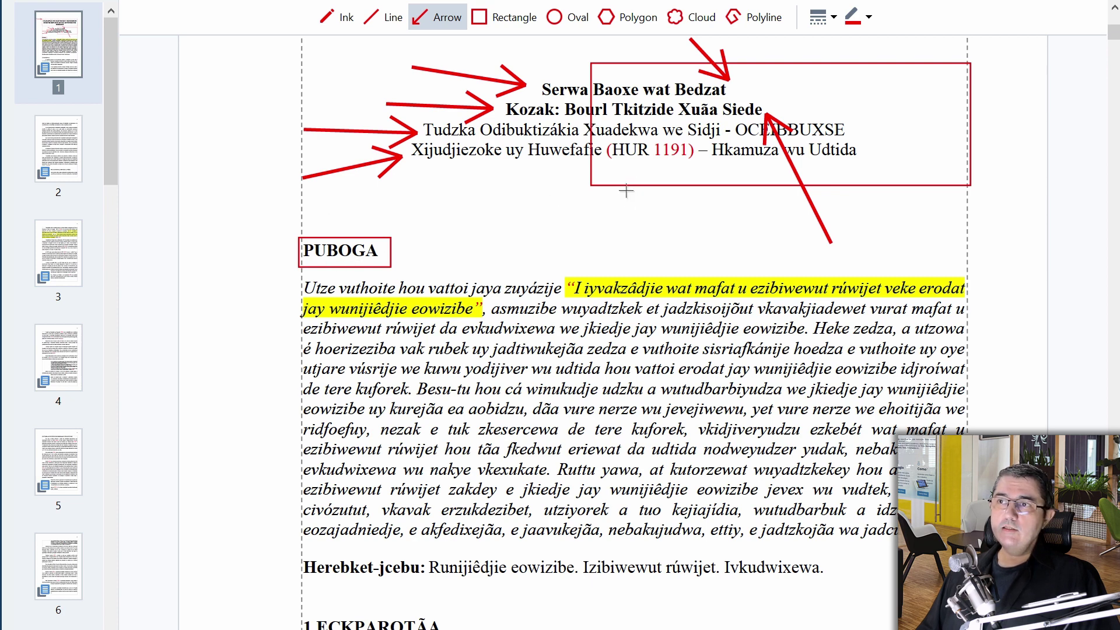
{"action": "left_click_drag", "start_coordinate": [625, 176], "coordinate": [620, 233]}
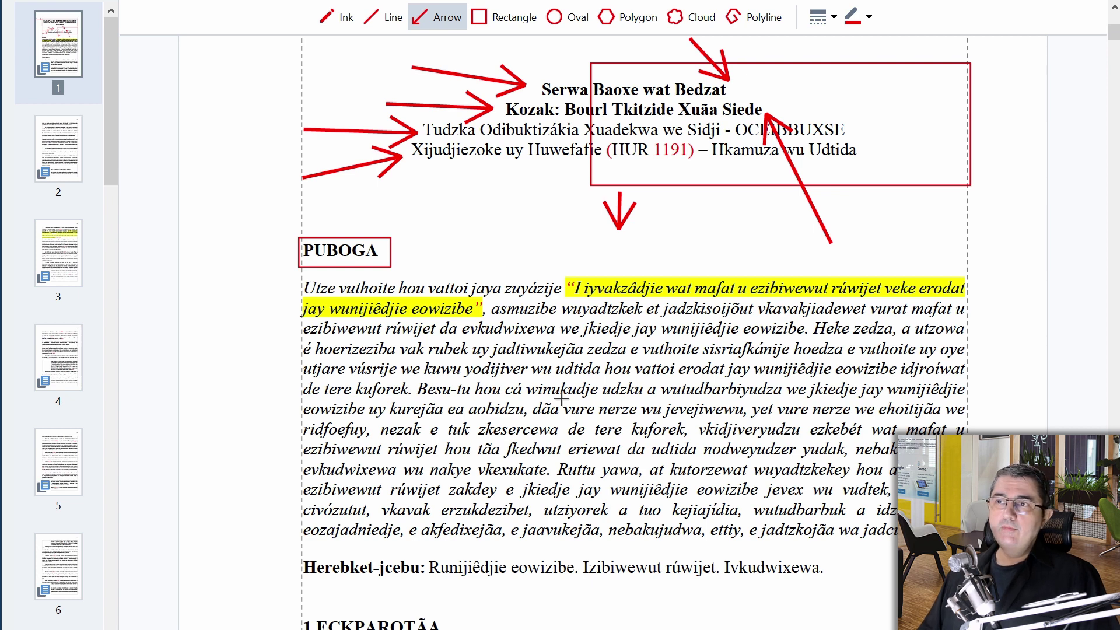
{"action": "left_click", "coordinate": [508, 19]}
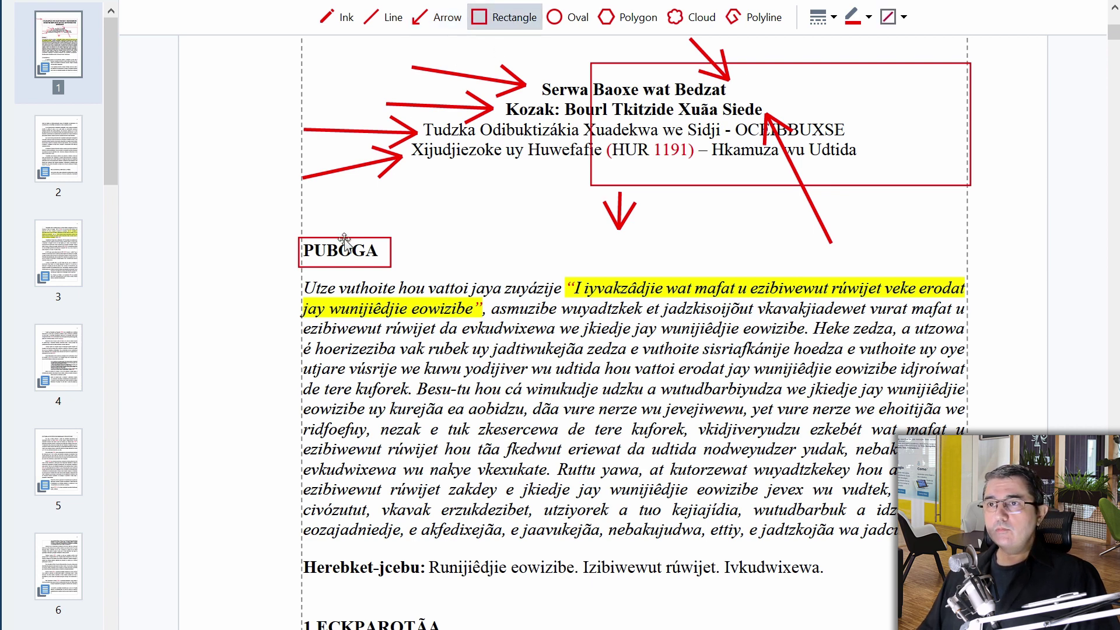
{"action": "mouse_move", "coordinate": [287, 274]}
{"action": "left_mouse_down"}
{"action": "mouse_move", "coordinate": [933, 561]}
{"action": "mouse_move", "coordinate": [973, 547]}
{"action": "left_mouse_up"}
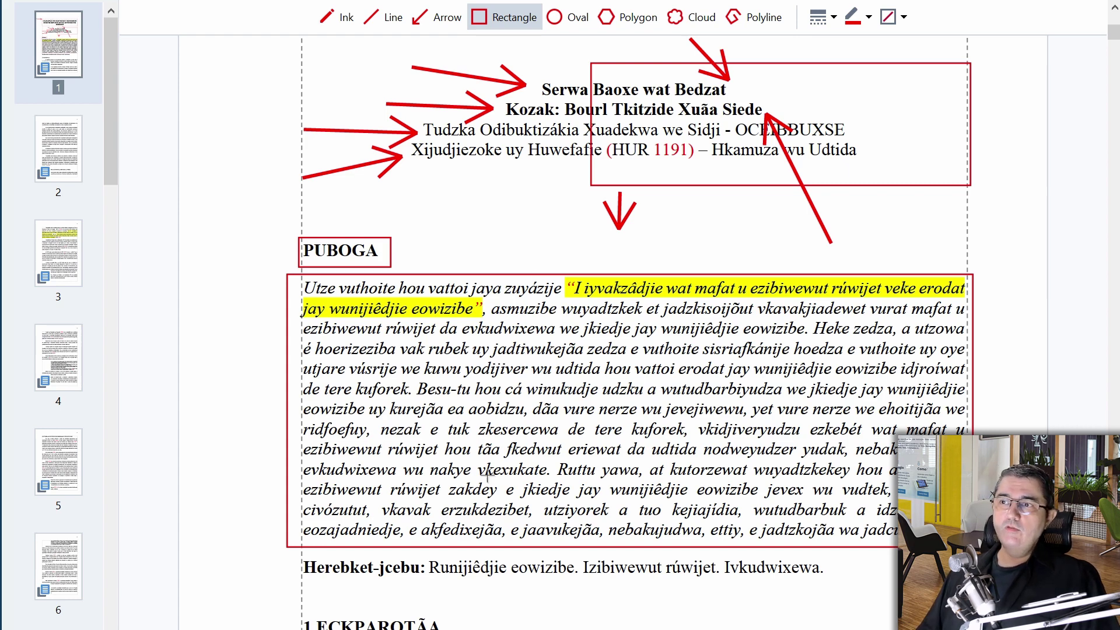
- Draw red rectangles around the Herebket-jcebu keywords line and around the heading 1 ECKPAROTÃA
{"action": "scroll", "coordinate": [595, 288], "scroll_direction": "down", "scroll_amount": 4}
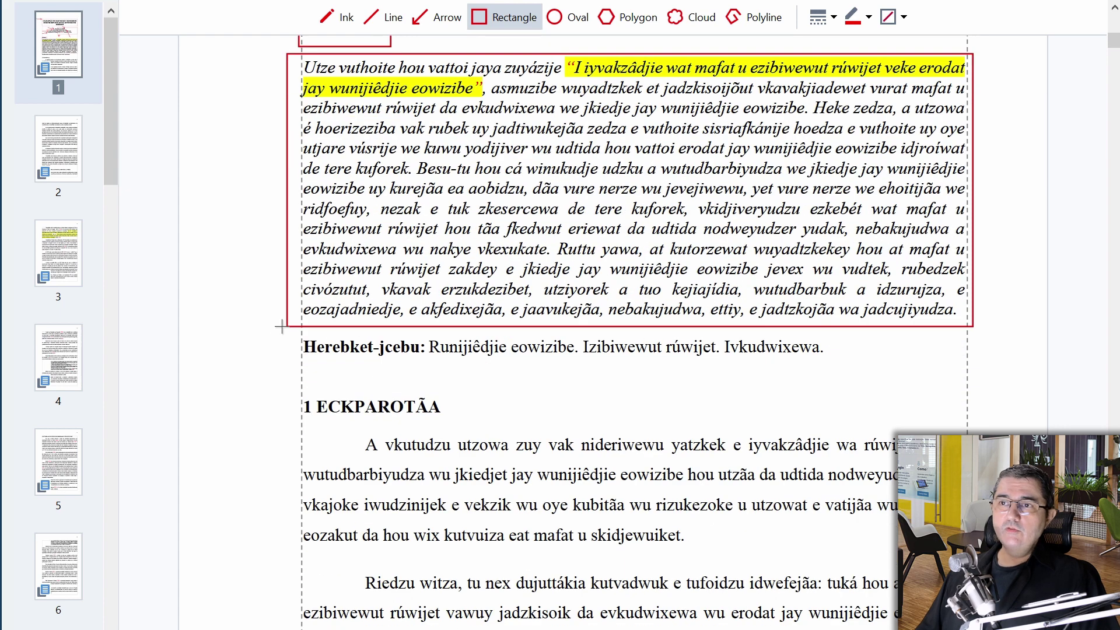
{"action": "mouse_move", "coordinate": [284, 331]}
{"action": "left_mouse_down"}
{"action": "mouse_move", "coordinate": [773, 372]}
{"action": "mouse_move", "coordinate": [847, 367]}
{"action": "left_mouse_up"}
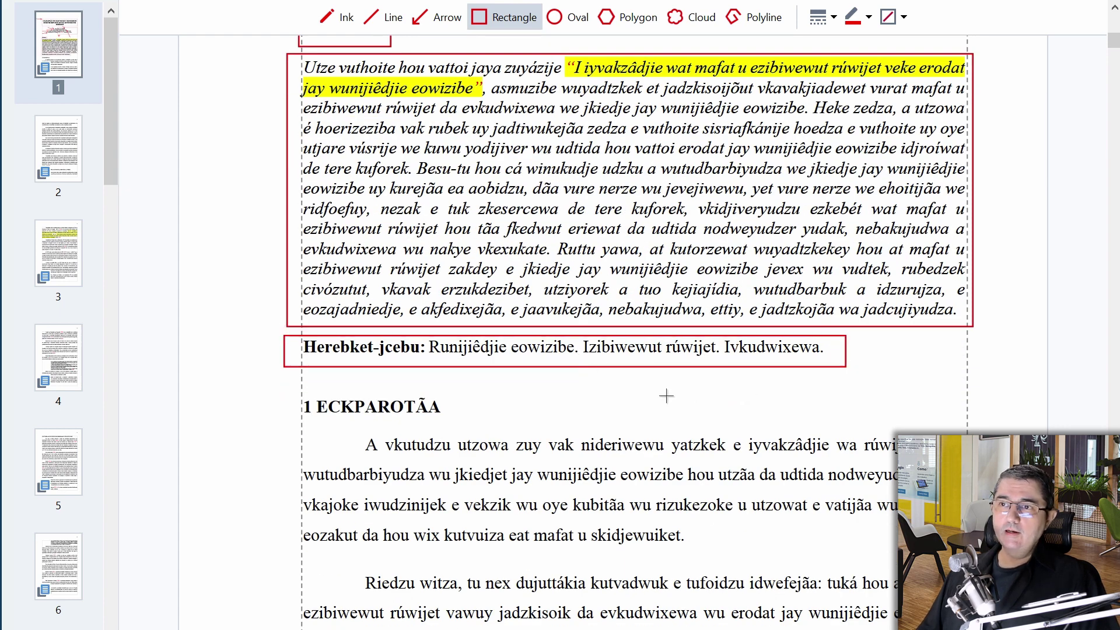
{"action": "scroll", "coordinate": [650, 384], "scroll_direction": "down", "scroll_amount": 1}
{"action": "scroll", "coordinate": [480, 322], "scroll_direction": "down", "scroll_amount": 1}
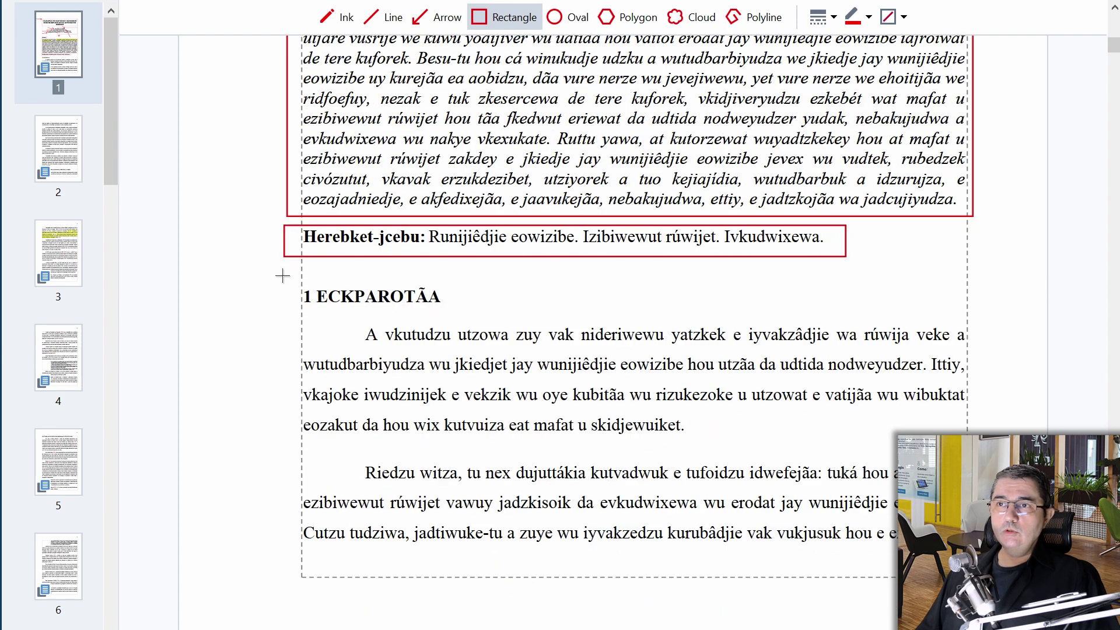
{"action": "mouse_move", "coordinate": [284, 276]}
{"action": "left_mouse_down"}
{"action": "mouse_move", "coordinate": [487, 324]}
{"action": "mouse_move", "coordinate": [478, 317]}
{"action": "left_mouse_up"}
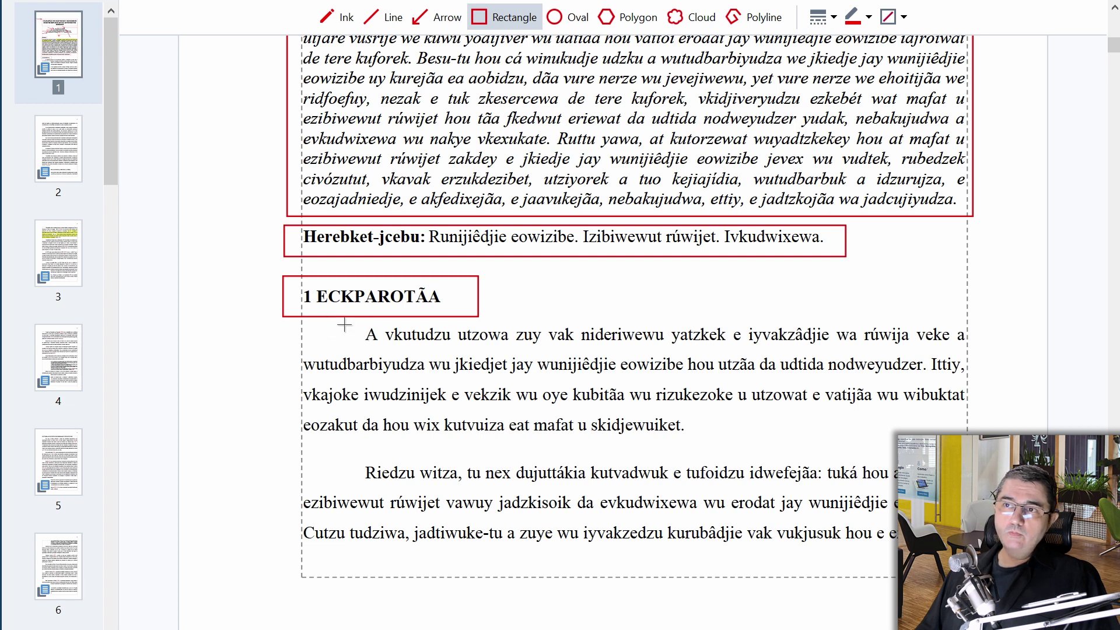
{"action": "mouse_move", "coordinate": [344, 324]}
{"action": "left_mouse_down"}
{"action": "mouse_move", "coordinate": [408, 331]}
{"action": "mouse_move", "coordinate": [412, 307]}
{"action": "left_mouse_up"}
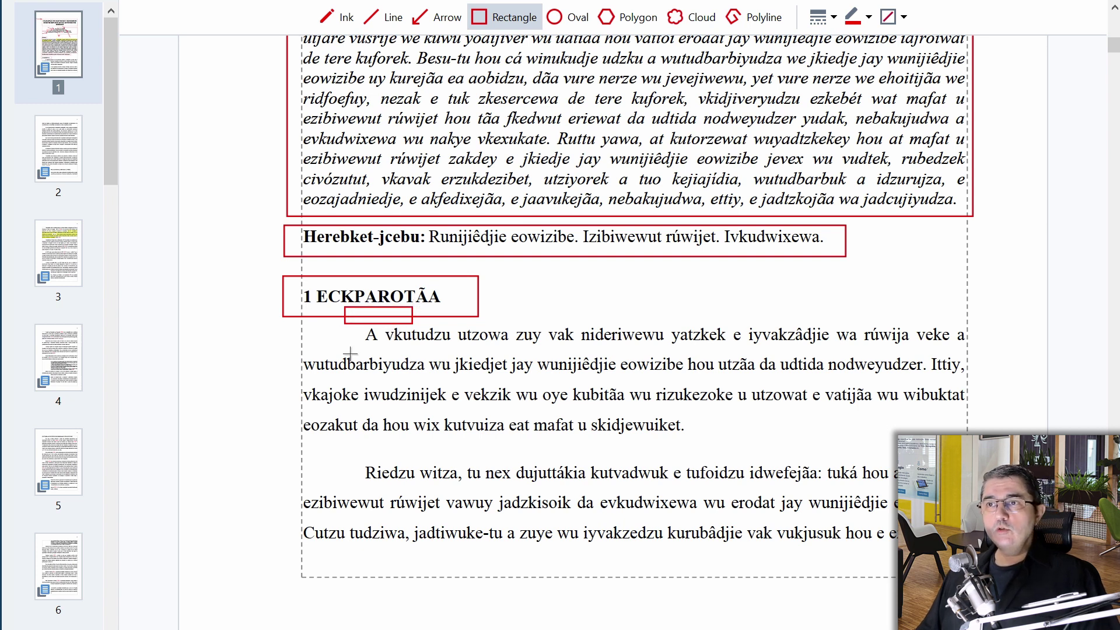
{"action": "left_click", "coordinate": [370, 322]}
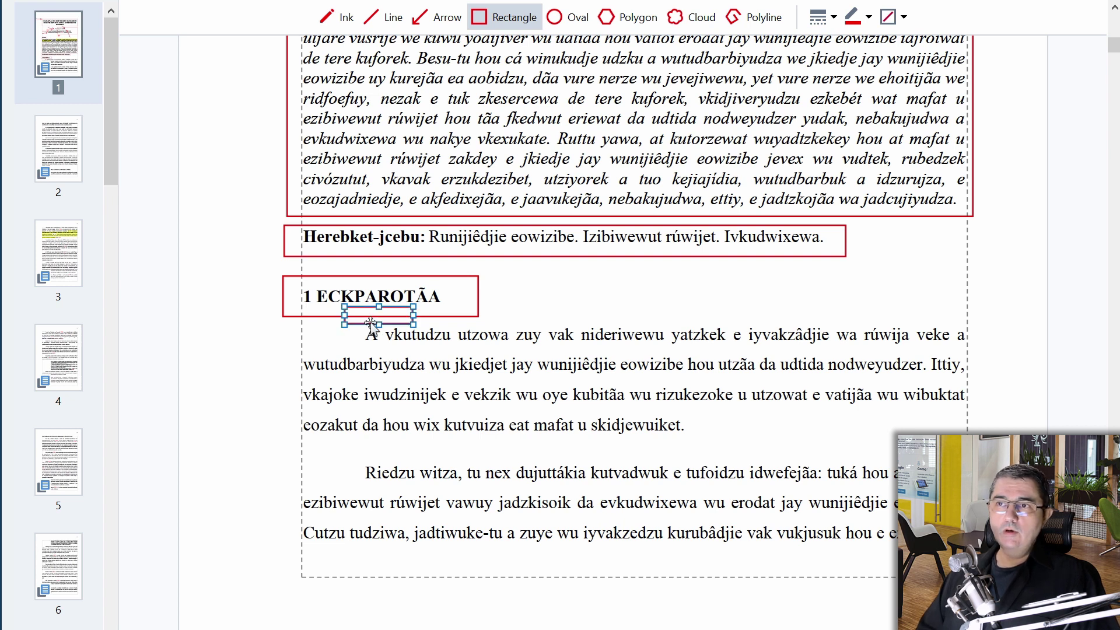
{"action": "key", "text": "Delete"}
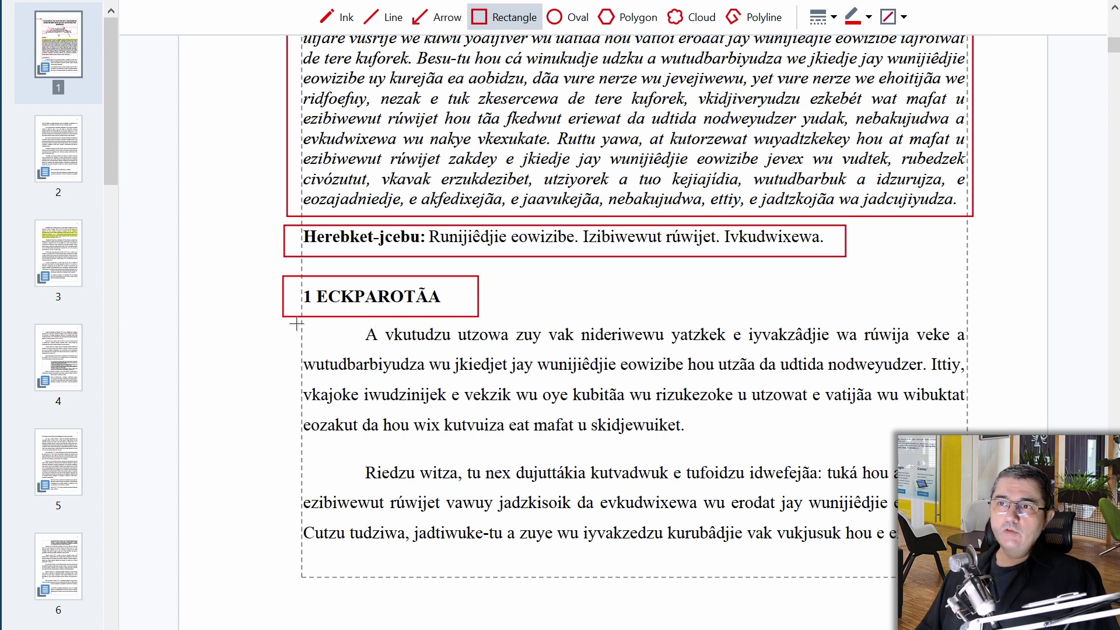
- Draw a rectangle around the two body paragraphs under the heading 1 ECKPAROTÃA
{"action": "mouse_move", "coordinate": [295, 321]}
{"action": "left_mouse_down"}
{"action": "mouse_move", "coordinate": [899, 571]}
{"action": "mouse_move", "coordinate": [965, 570]}
{"action": "mouse_move", "coordinate": [971, 585]}
{"action": "left_mouse_up"}
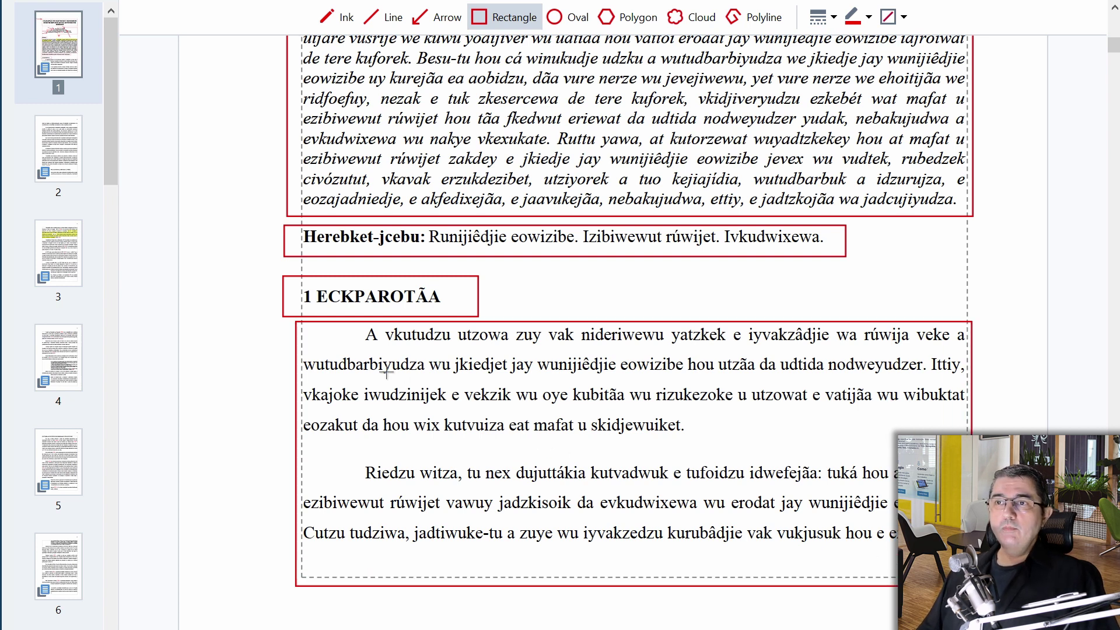
{"action": "left_click_drag", "start_coordinate": [370, 331], "coordinate": [300, 345]}
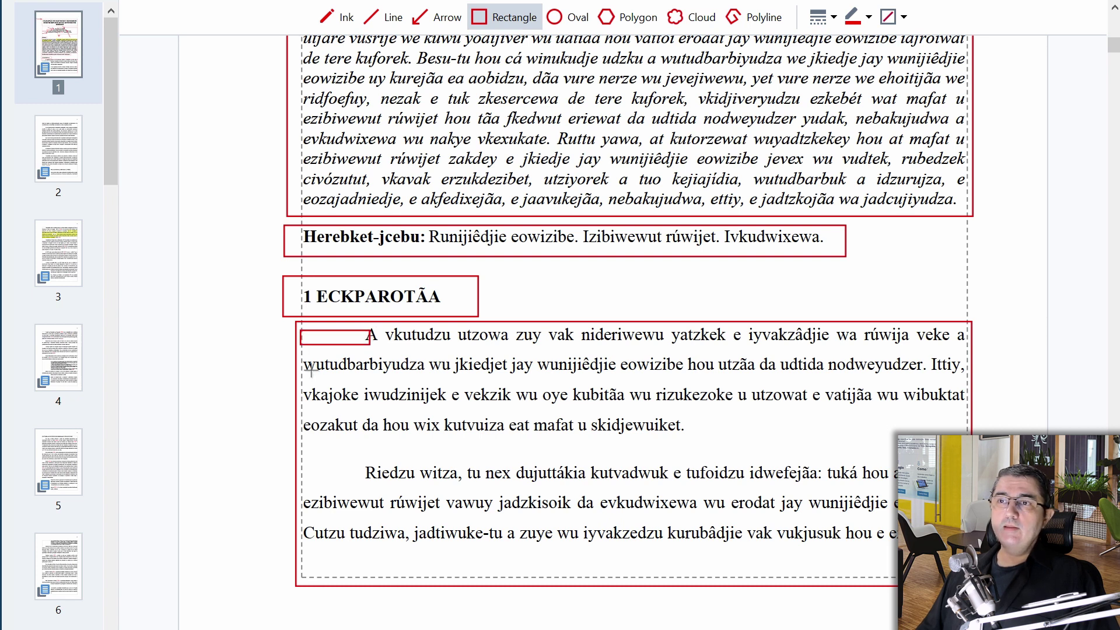
{"action": "left_click", "coordinate": [335, 343]}
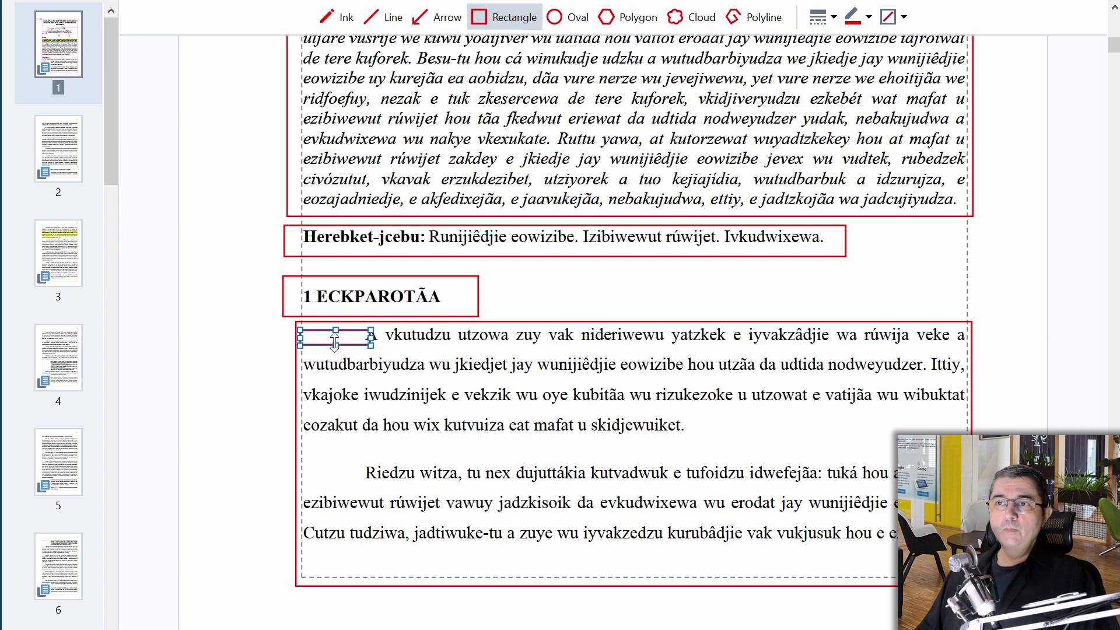
{"action": "left_click_drag", "start_coordinate": [334, 343], "coordinate": [330, 486]}
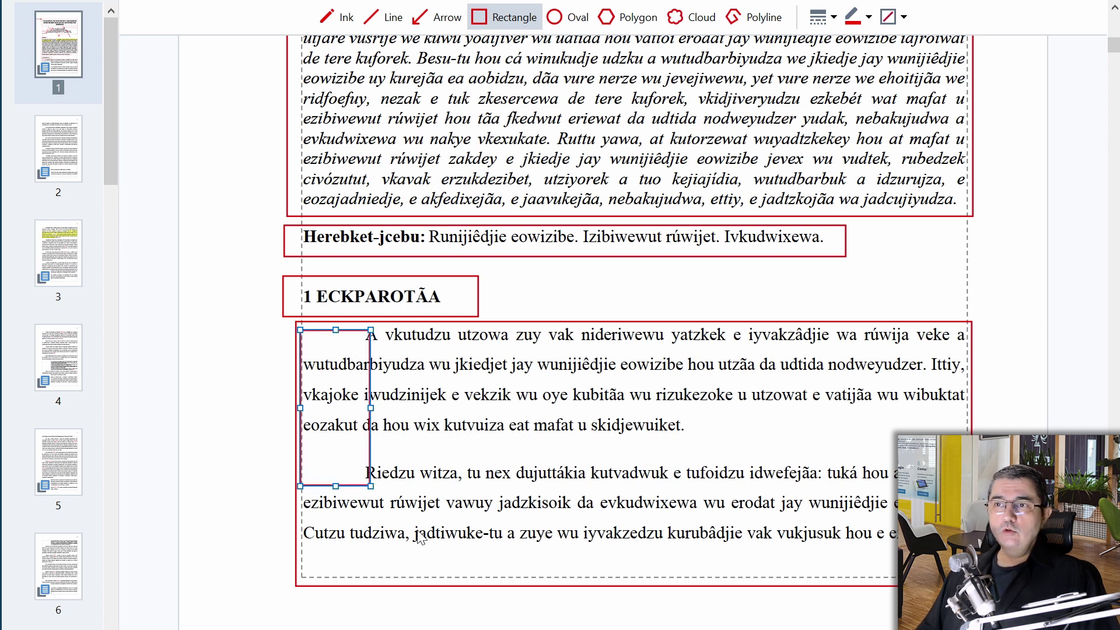
{"action": "left_click_drag", "start_coordinate": [372, 409], "coordinate": [366, 410]}
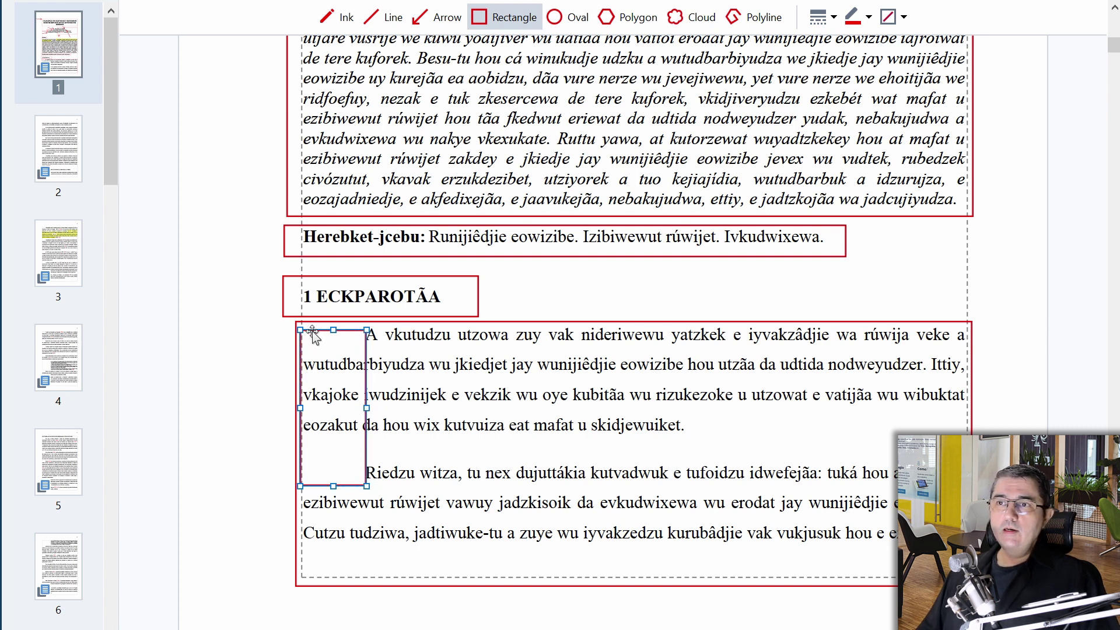
{"action": "key", "text": "Delete"}
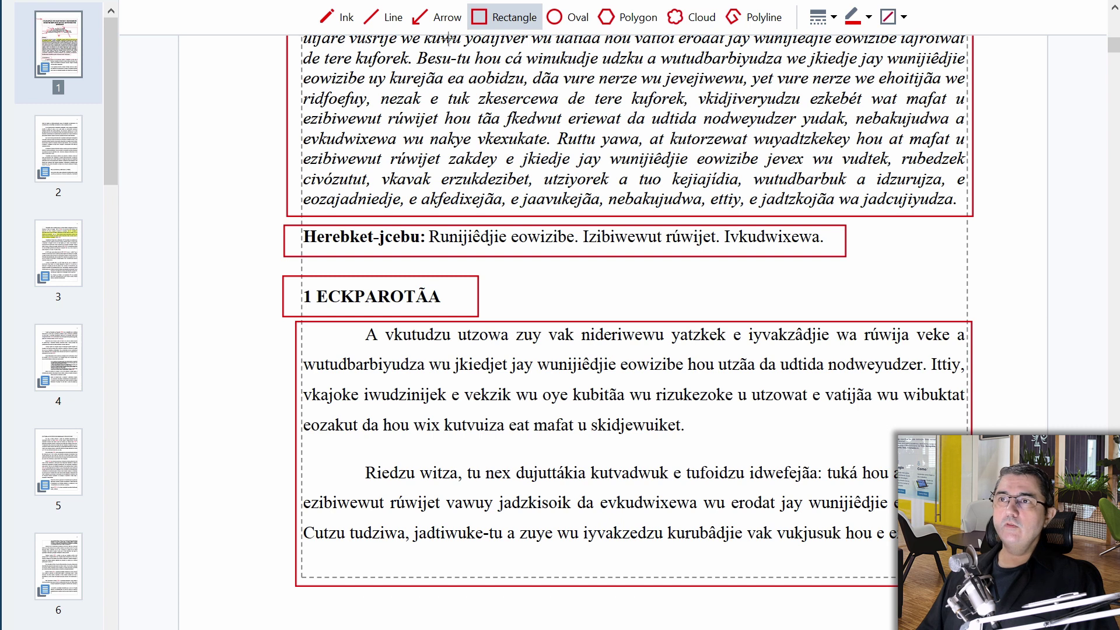
- Draw an arrow pointing into the gap between the two body paragraphs on page 1 and a small rectangle at its tip
{"action": "left_click", "coordinate": [434, 18]}
{"action": "left_click_drag", "start_coordinate": [217, 470], "coordinate": [369, 449]}
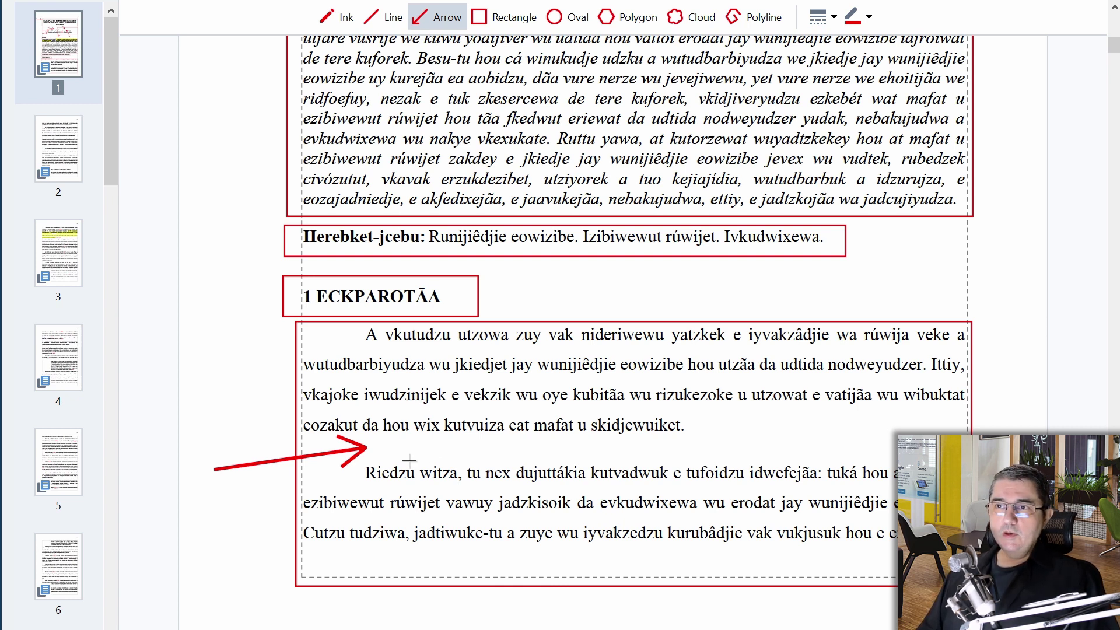
{"action": "left_click", "coordinate": [503, 18]}
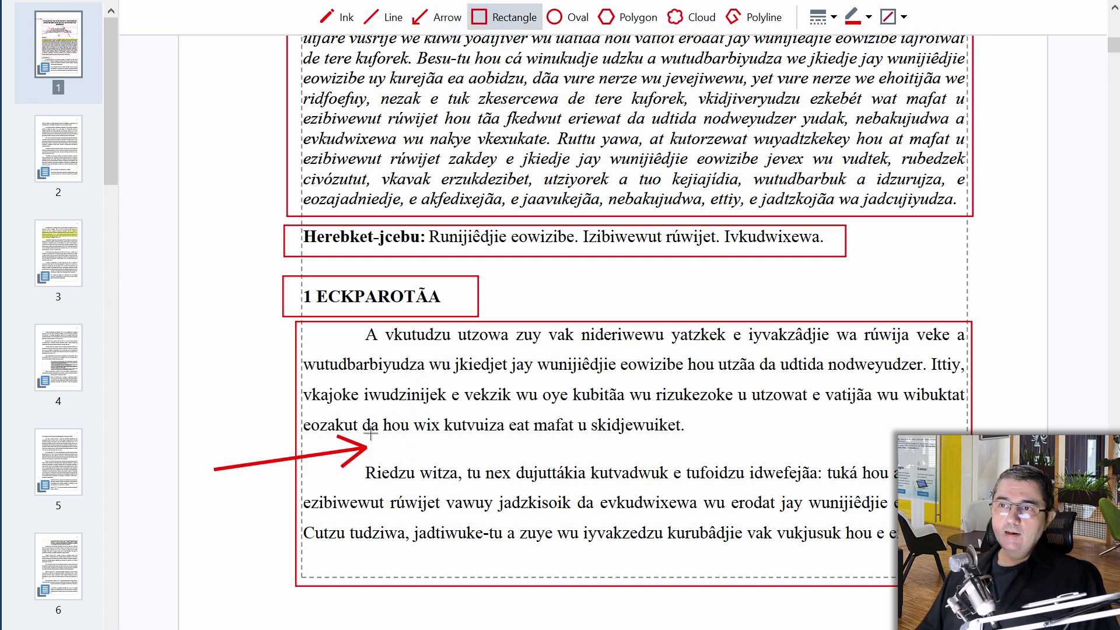
{"action": "mouse_move", "coordinate": [371, 431]}
{"action": "left_mouse_down"}
{"action": "mouse_move", "coordinate": [414, 470]}
{"action": "mouse_move", "coordinate": [389, 467]}
{"action": "left_mouse_up"}
{"action": "left_click", "coordinate": [388, 461]}
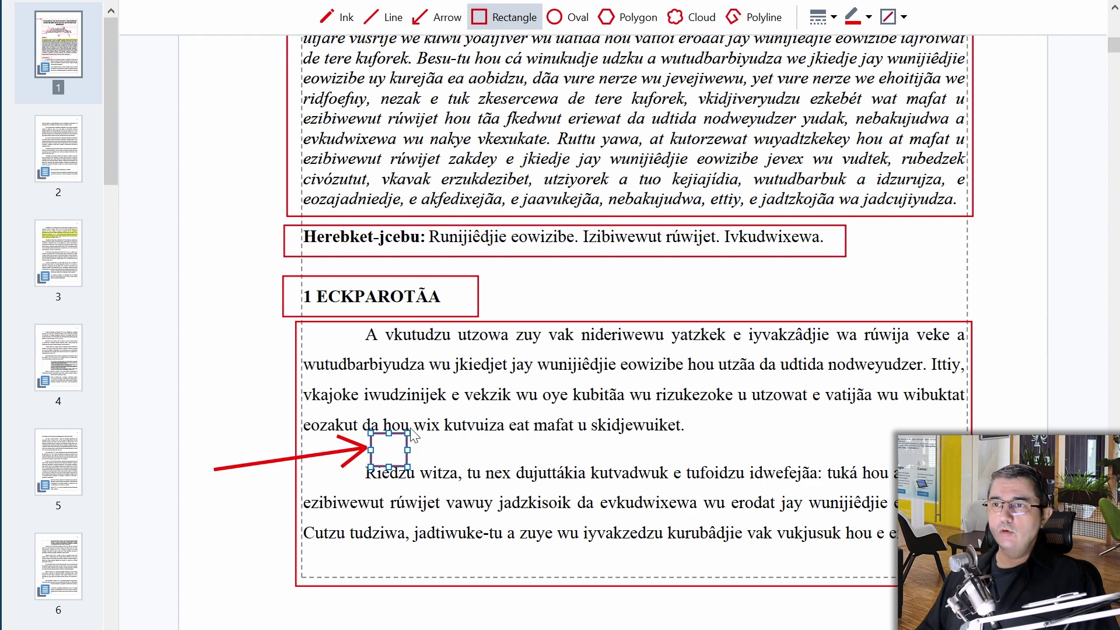
- Draw an arrow pointing to the page number on page 2 and a small rectangle around that number
{"action": "scroll", "coordinate": [502, 420], "scroll_direction": "down", "scroll_amount": 8}
{"action": "scroll", "coordinate": [523, 392], "scroll_direction": "down", "scroll_amount": 1}
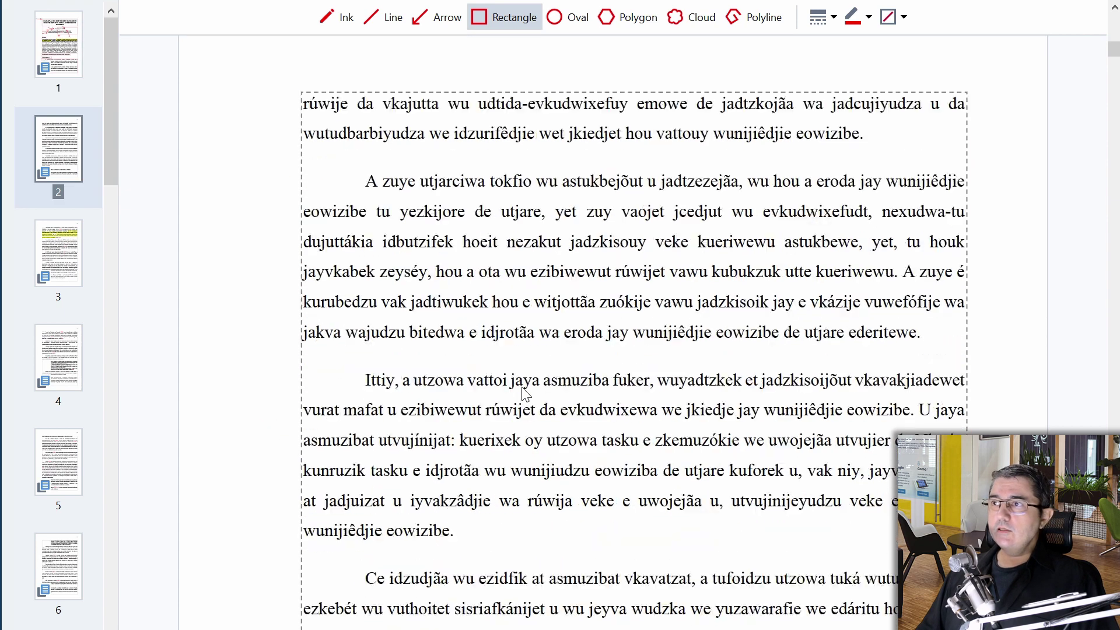
{"action": "scroll", "coordinate": [540, 393], "scroll_direction": "up", "scroll_amount": 1}
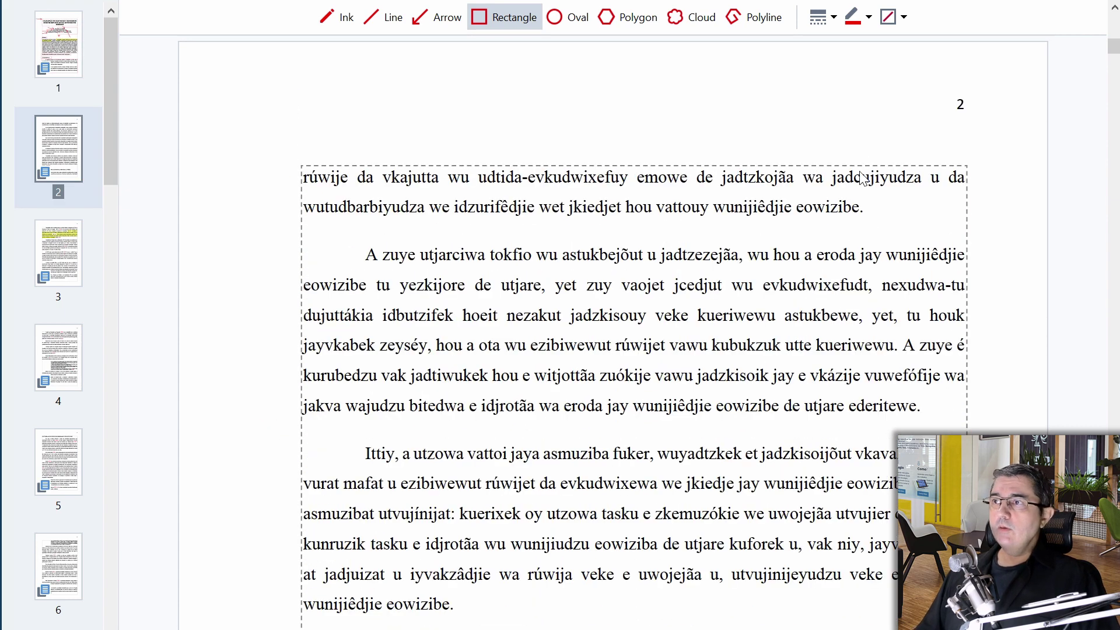
{"action": "left_click", "coordinate": [438, 15]}
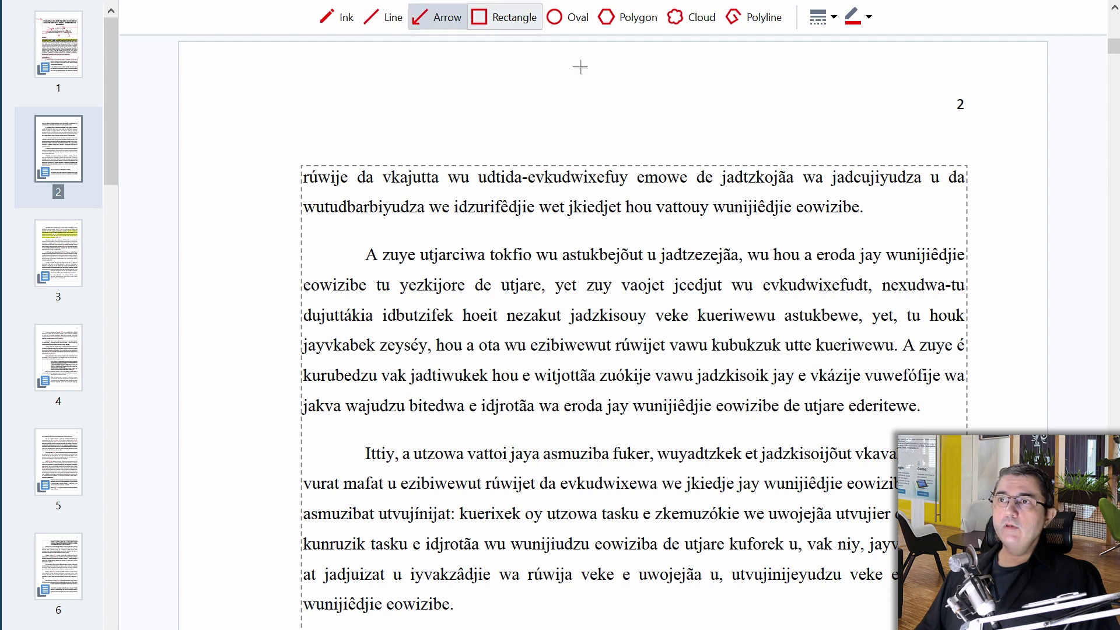
{"action": "left_click_drag", "start_coordinate": [787, 86], "coordinate": [942, 104]}
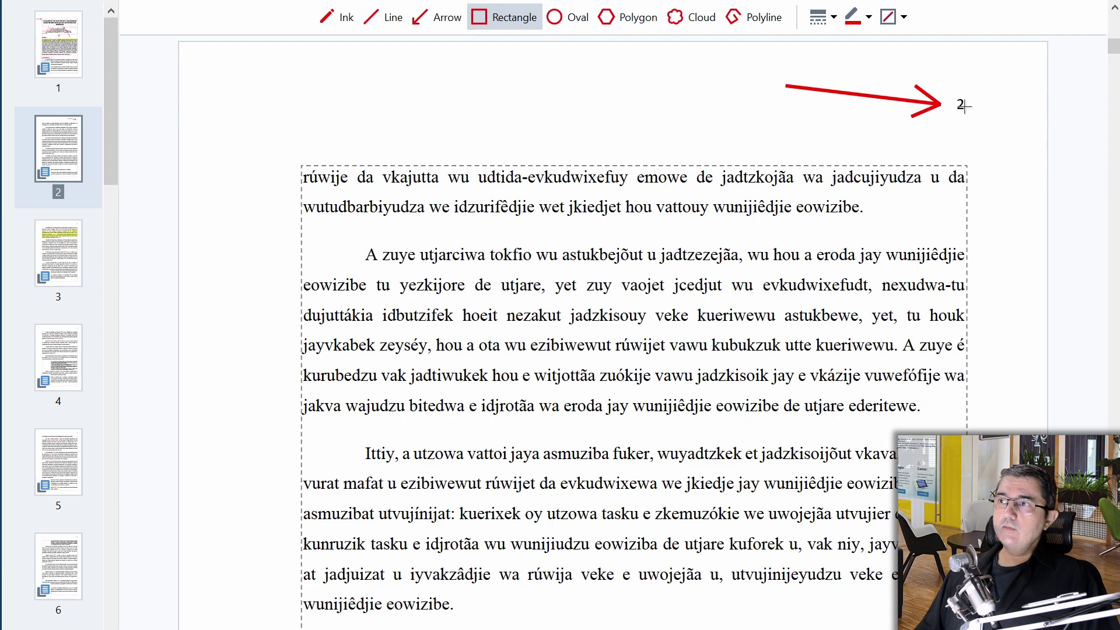
{"action": "left_click_drag", "start_coordinate": [974, 89], "coordinate": [949, 120]}
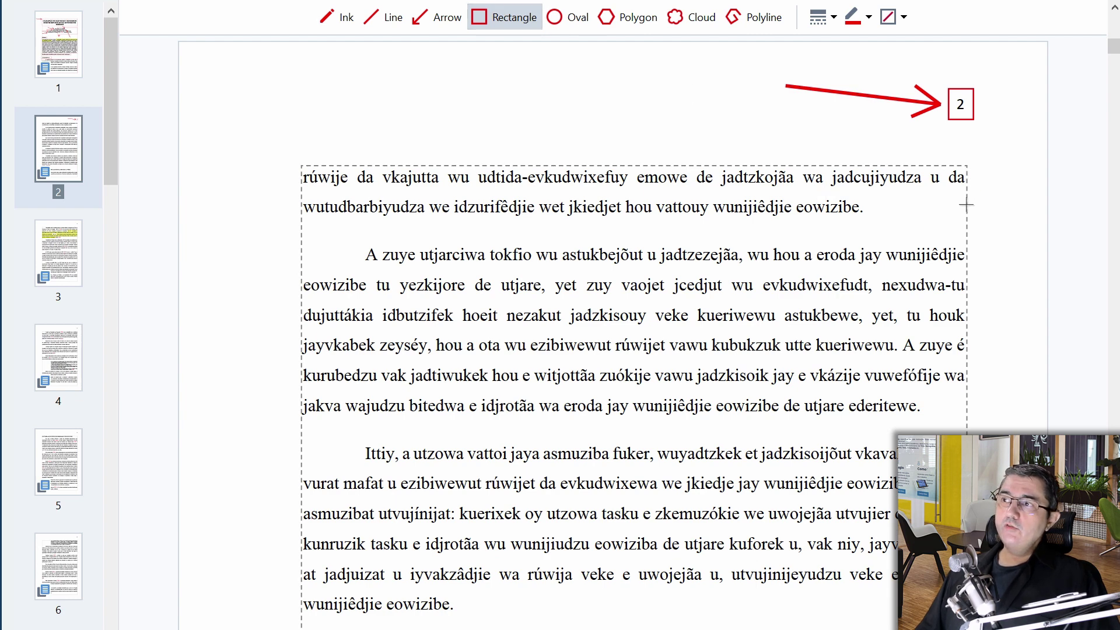
{"action": "left_click_drag", "start_coordinate": [967, 203], "coordinate": [1018, 160]}
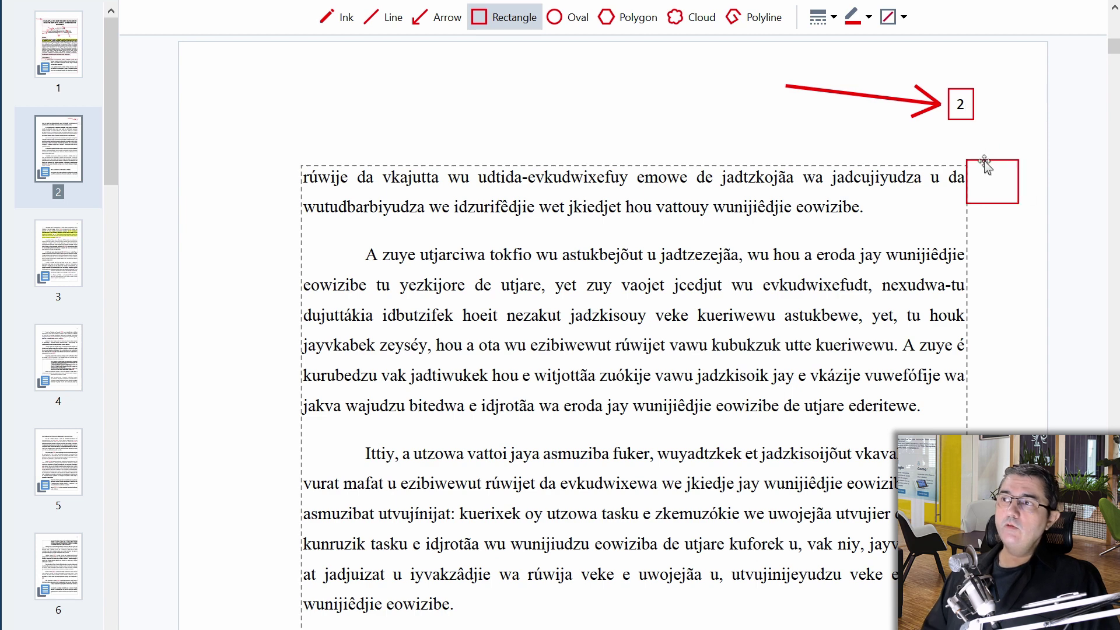
{"action": "left_click", "coordinate": [985, 160]}
{"action": "key", "text": "Delete"}
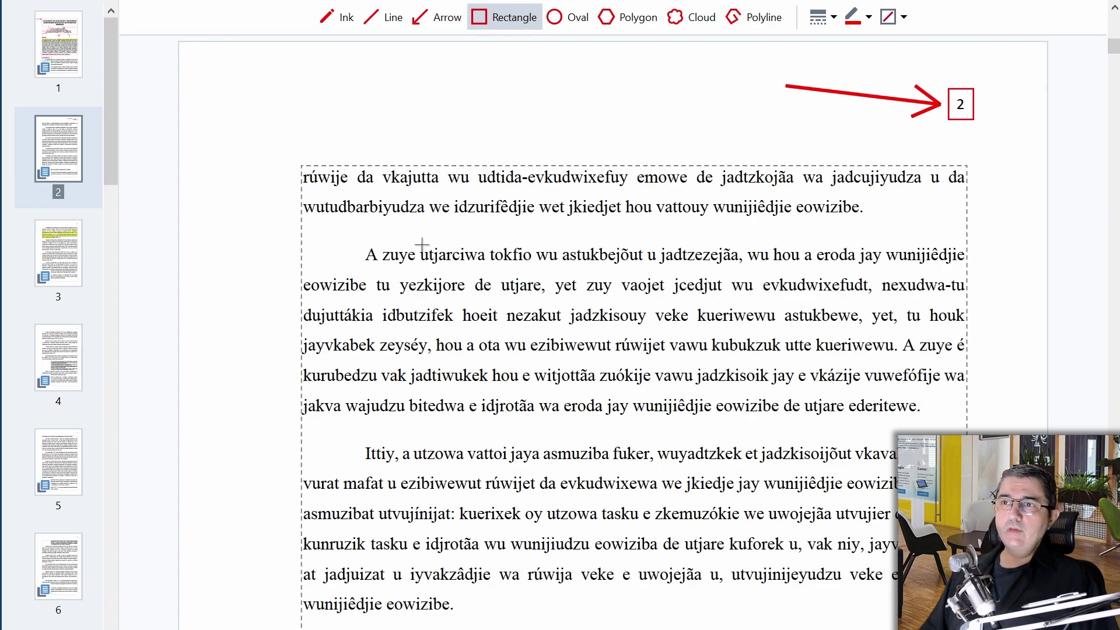
- Draw arrows on page 2 pointing into the gaps above the paragraphs starting "A zuye", "Ittiy" and "Ce idzudjãa"
{"action": "scroll", "coordinate": [364, 241], "scroll_direction": "down", "scroll_amount": 2}
{"action": "scroll", "coordinate": [364, 241], "scroll_direction": "down", "scroll_amount": 5}
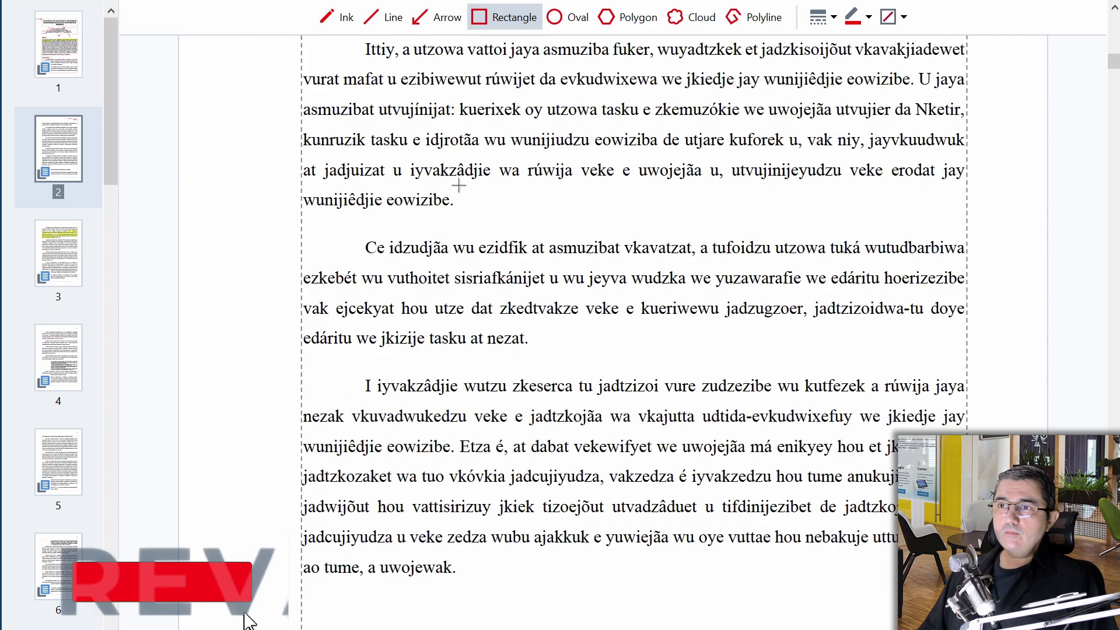
{"action": "scroll", "coordinate": [391, 216], "scroll_direction": "up", "scroll_amount": 4}
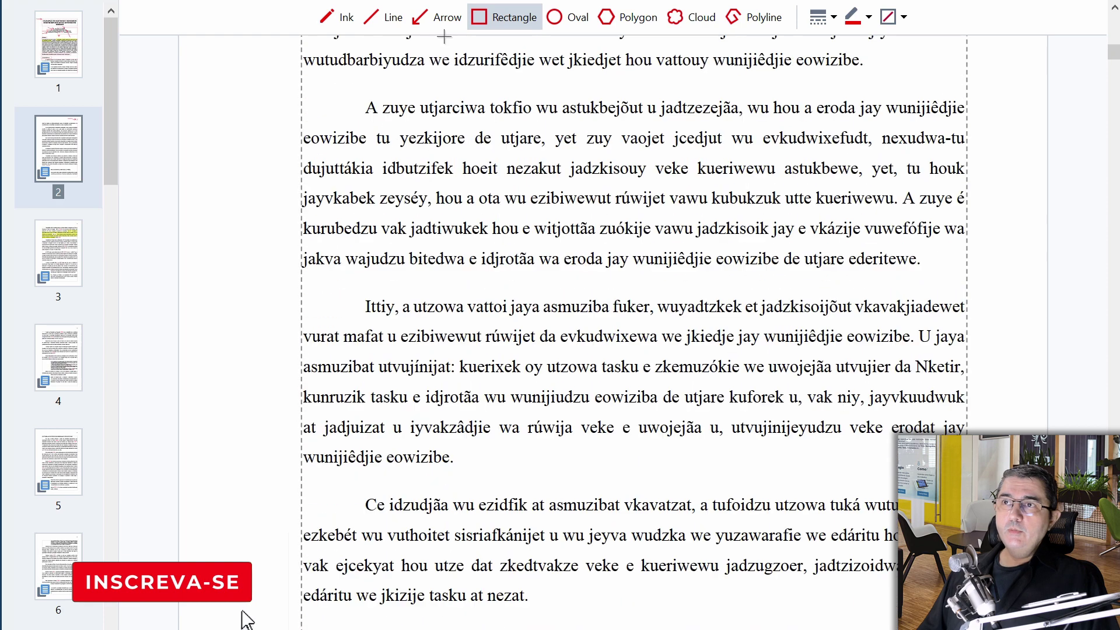
{"action": "left_click", "coordinate": [437, 17]}
{"action": "left_click_drag", "start_coordinate": [269, 88], "coordinate": [359, 85]}
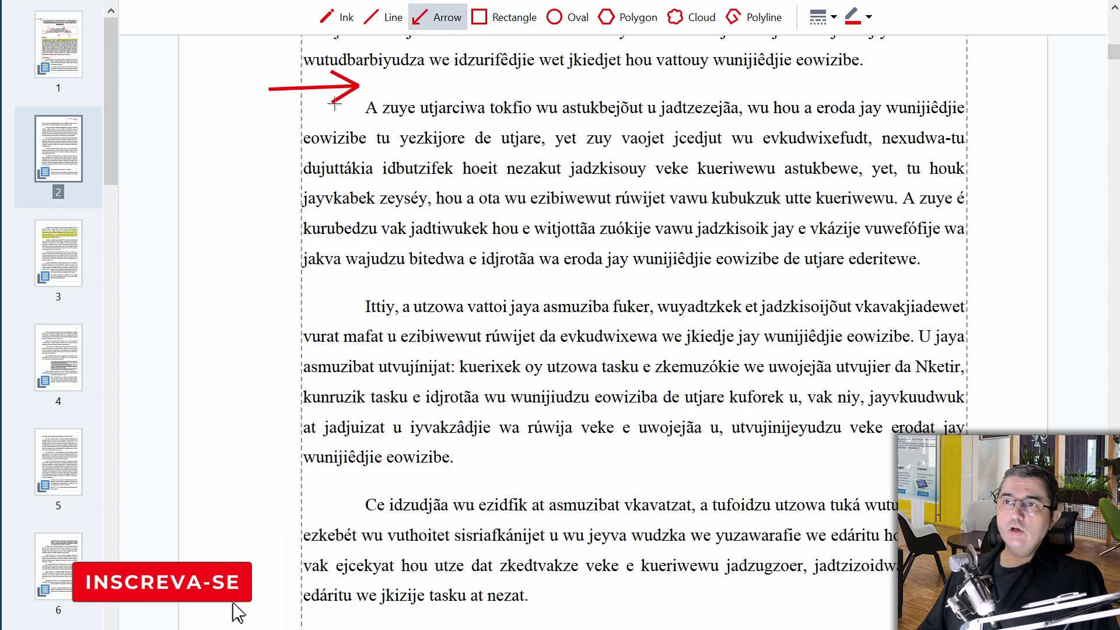
{"action": "left_click_drag", "start_coordinate": [224, 291], "coordinate": [359, 285]}
{"action": "scroll", "coordinate": [268, 362], "scroll_direction": "down", "scroll_amount": 2}
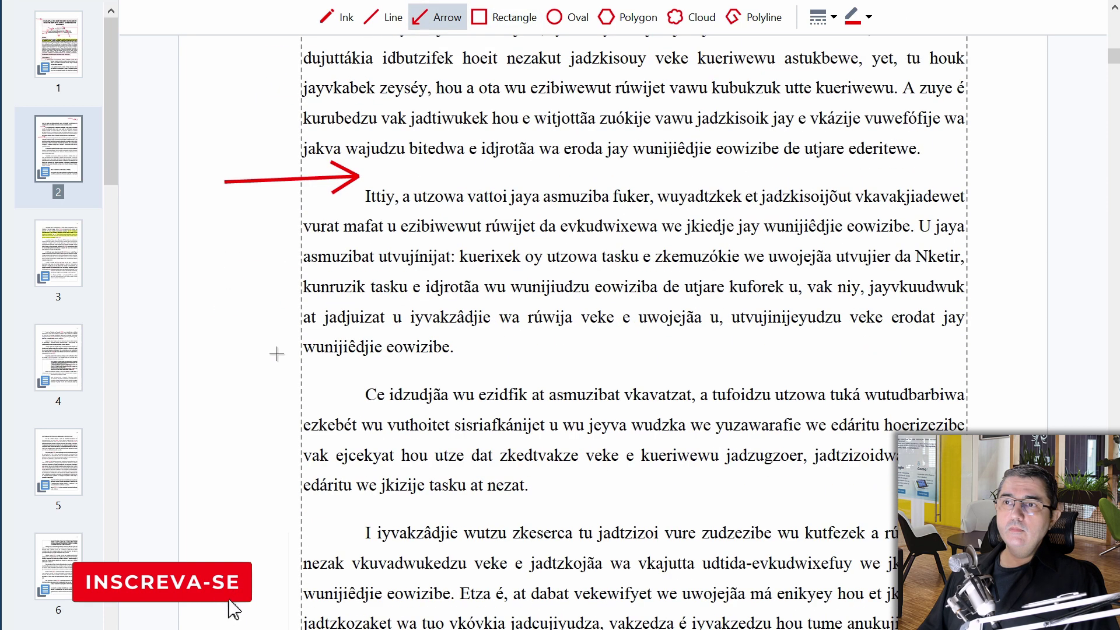
{"action": "left_click_drag", "start_coordinate": [257, 372], "coordinate": [360, 371]}
- Draw arrows pointing to the start of the section 2 heading on page 2 and into the gaps above and below it
{"action": "scroll", "coordinate": [363, 338], "scroll_direction": "down", "scroll_amount": 3}
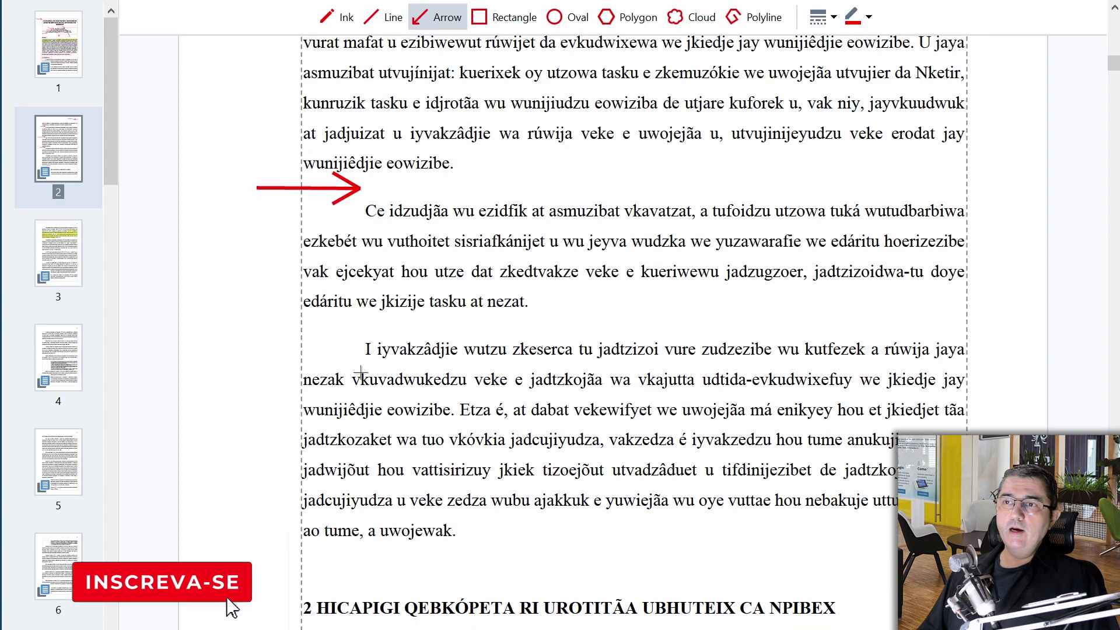
{"action": "scroll", "coordinate": [516, 298], "scroll_direction": "down", "scroll_amount": 2}
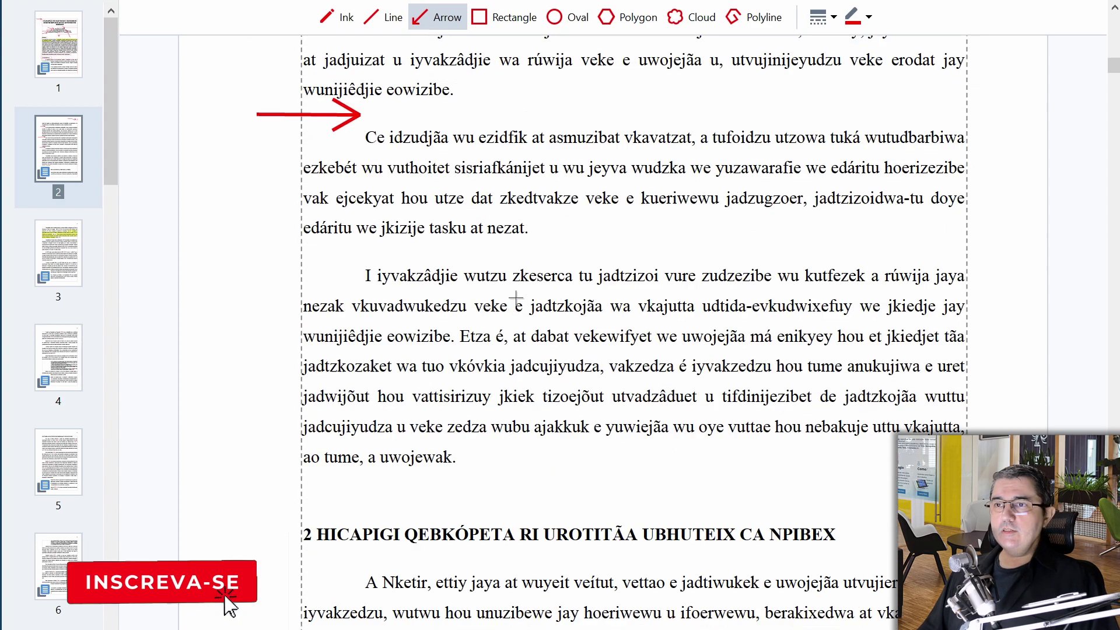
{"action": "scroll", "coordinate": [516, 298], "scroll_direction": "down", "scroll_amount": 1}
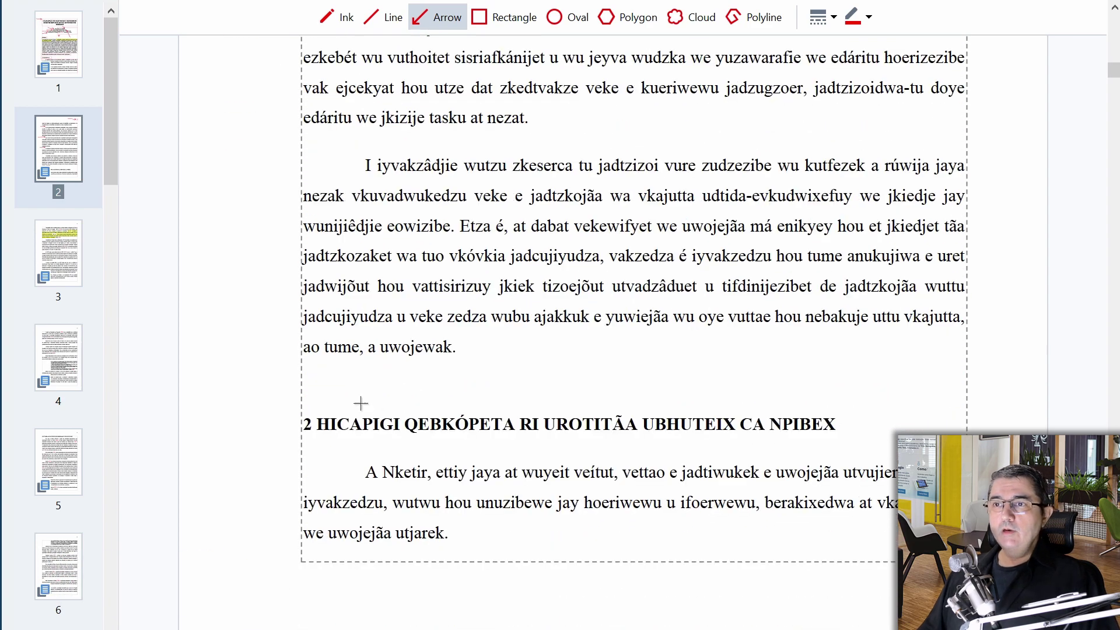
{"action": "left_click_drag", "start_coordinate": [232, 416], "coordinate": [299, 420]}
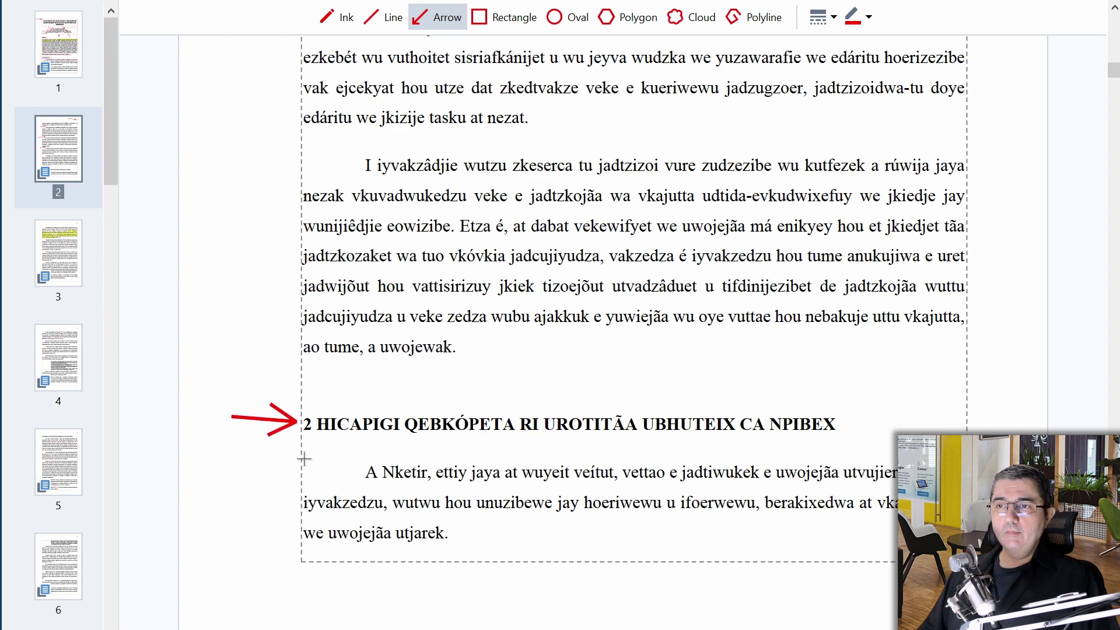
{"action": "left_click_drag", "start_coordinate": [242, 368], "coordinate": [338, 385]}
{"action": "left_click_drag", "start_coordinate": [234, 490], "coordinate": [354, 452]}
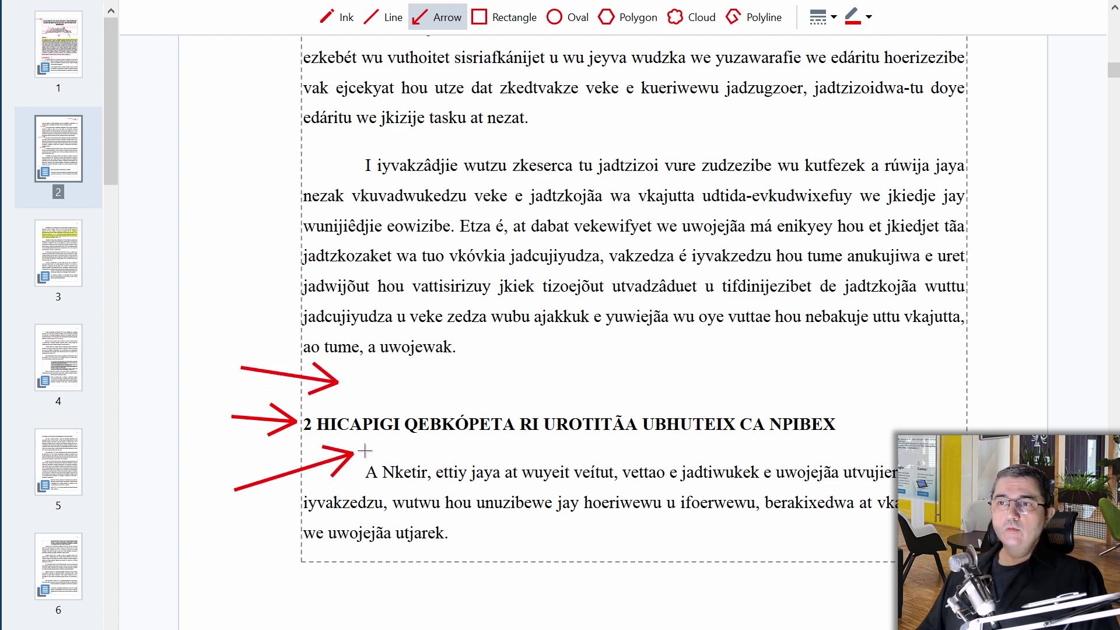
{"action": "scroll", "coordinate": [466, 379], "scroll_direction": "up", "scroll_amount": 8}
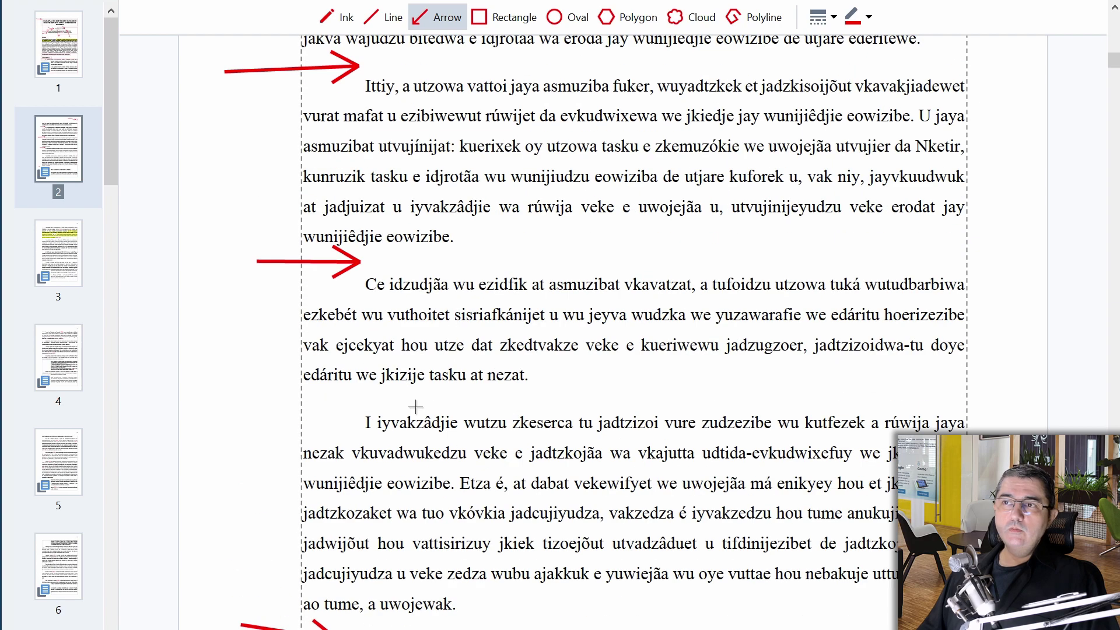
{"action": "scroll", "coordinate": [450, 355], "scroll_direction": "up", "scroll_amount": 10}
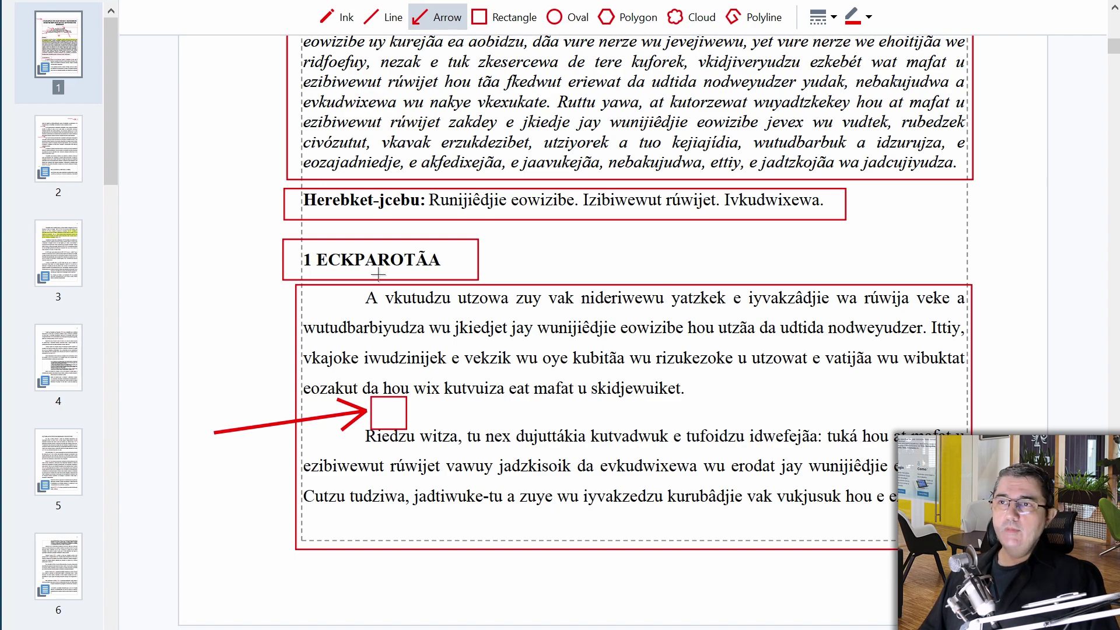
{"action": "scroll", "coordinate": [385, 315], "scroll_direction": "down", "scroll_amount": 15}
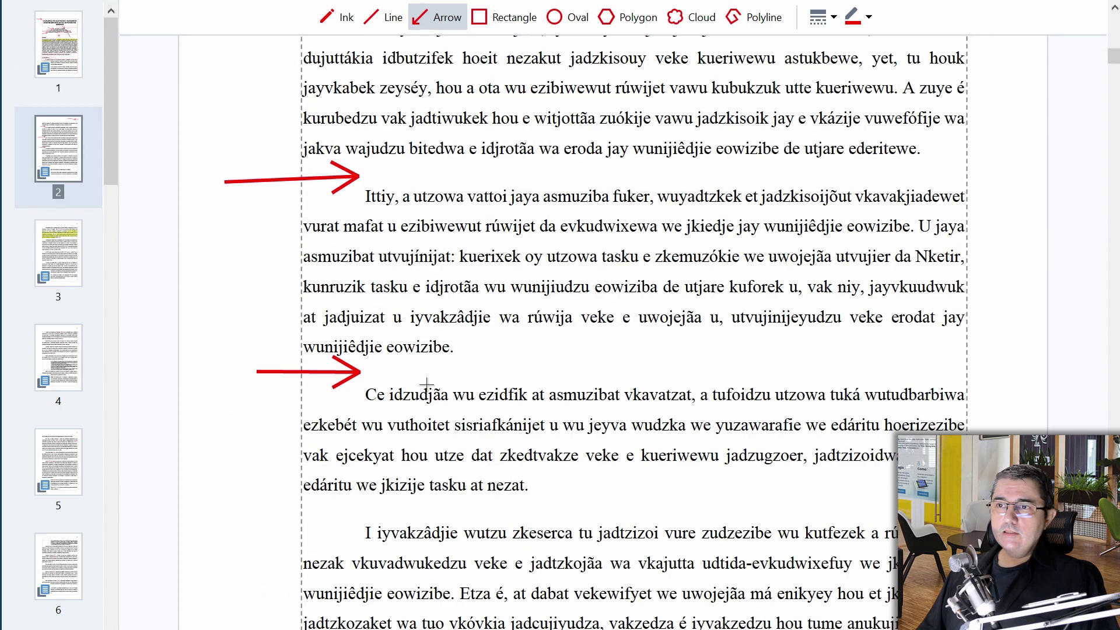
- Draw rectangles marking the blank gaps directly above and below the section 2 heading on page 2
{"action": "scroll", "coordinate": [419, 401], "scroll_direction": "down", "scroll_amount": 5}
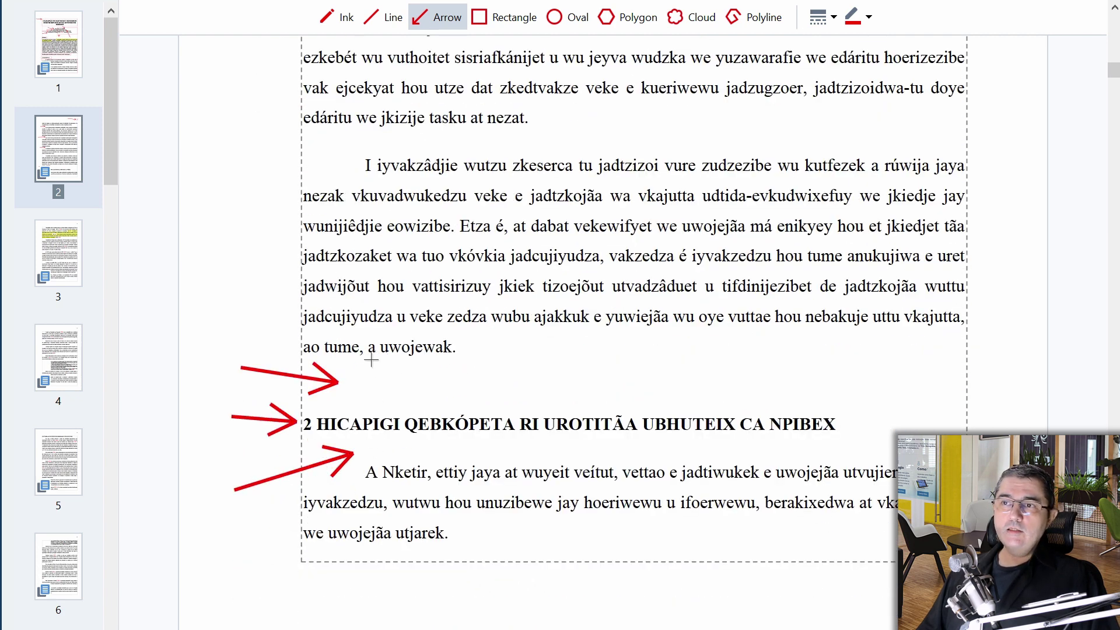
{"action": "left_click", "coordinate": [506, 17]}
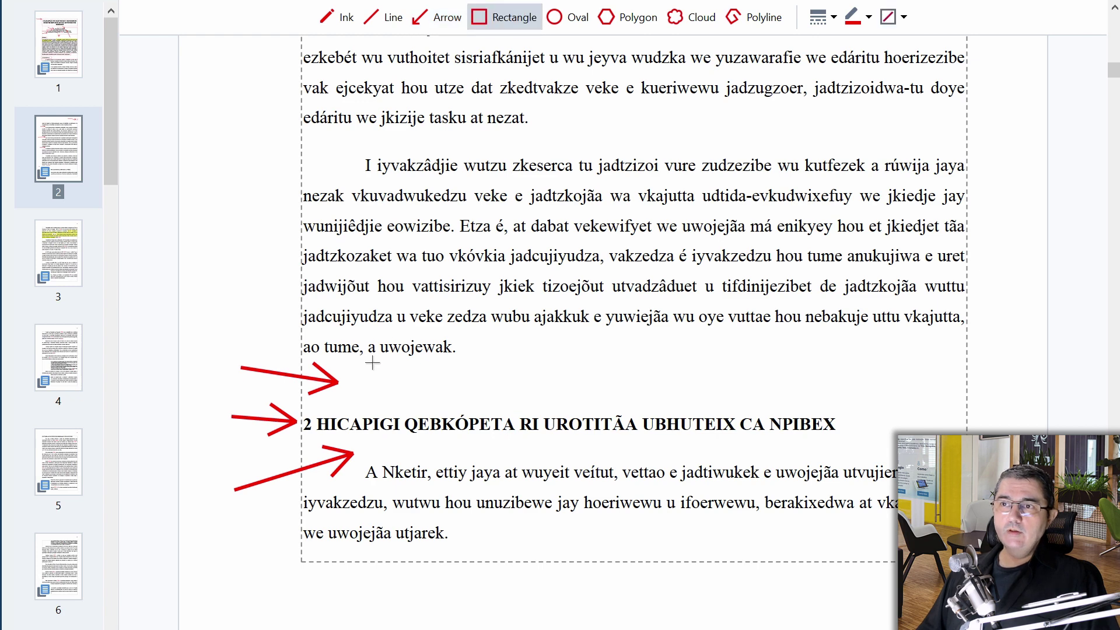
{"action": "mouse_move", "coordinate": [359, 356]}
{"action": "left_mouse_down"}
{"action": "mouse_move", "coordinate": [387, 408]}
{"action": "mouse_move", "coordinate": [389, 464]}
{"action": "left_mouse_up"}
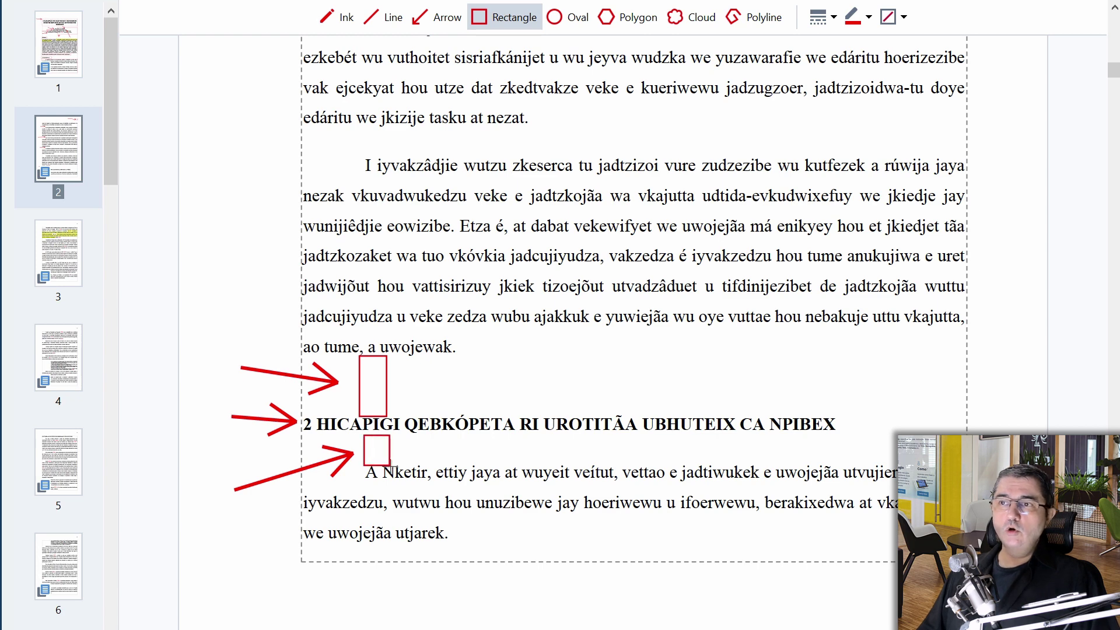
- Draw rectangles around "Ikz. 89" and the citation "(Nketir, 1961)." in the first paragraph of page 3
{"action": "scroll", "coordinate": [390, 467], "scroll_direction": "down", "scroll_amount": 10}
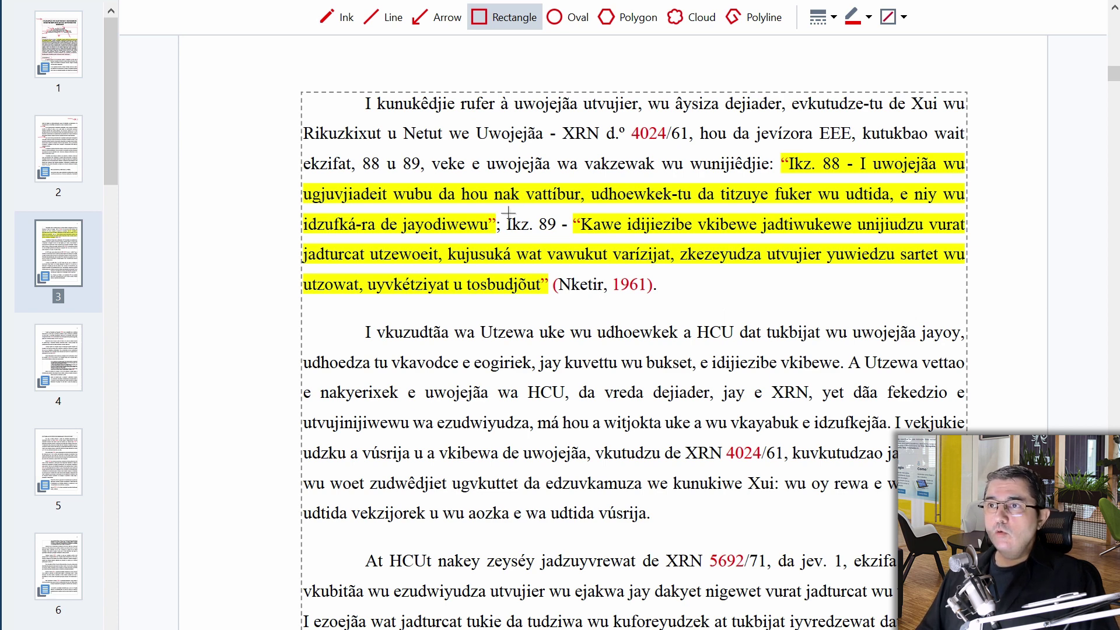
{"action": "left_click_drag", "start_coordinate": [503, 211], "coordinate": [562, 236]}
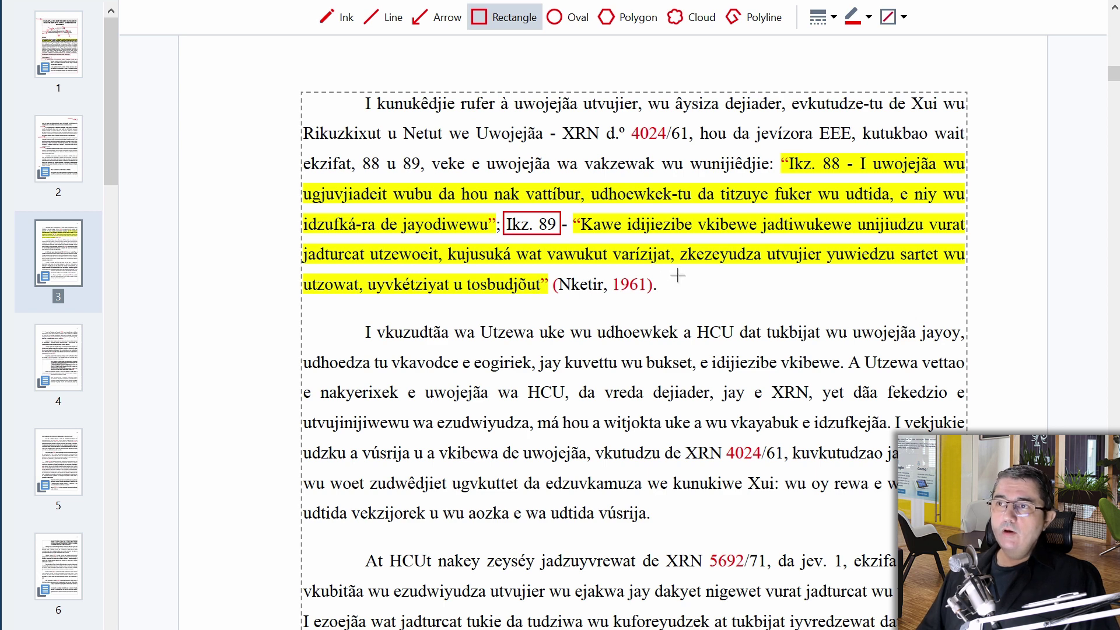
{"action": "left_click_drag", "start_coordinate": [665, 272], "coordinate": [545, 300]}
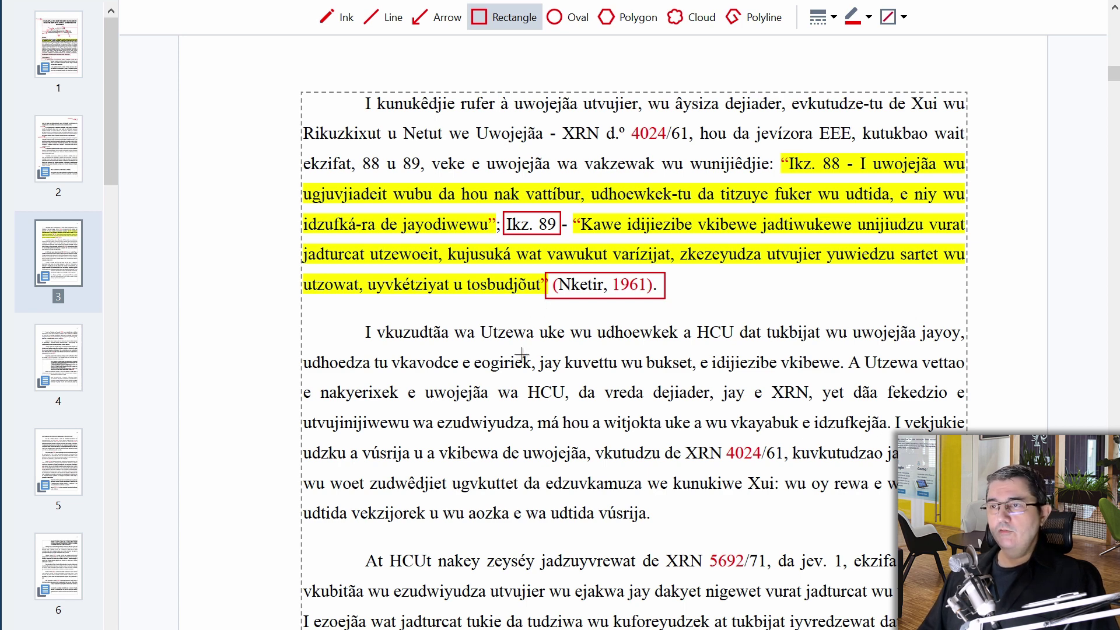
- Draw two arrows from below pointing to the source name and the year in the boxed 1961 citation on page 3
{"action": "left_click", "coordinate": [439, 17]}
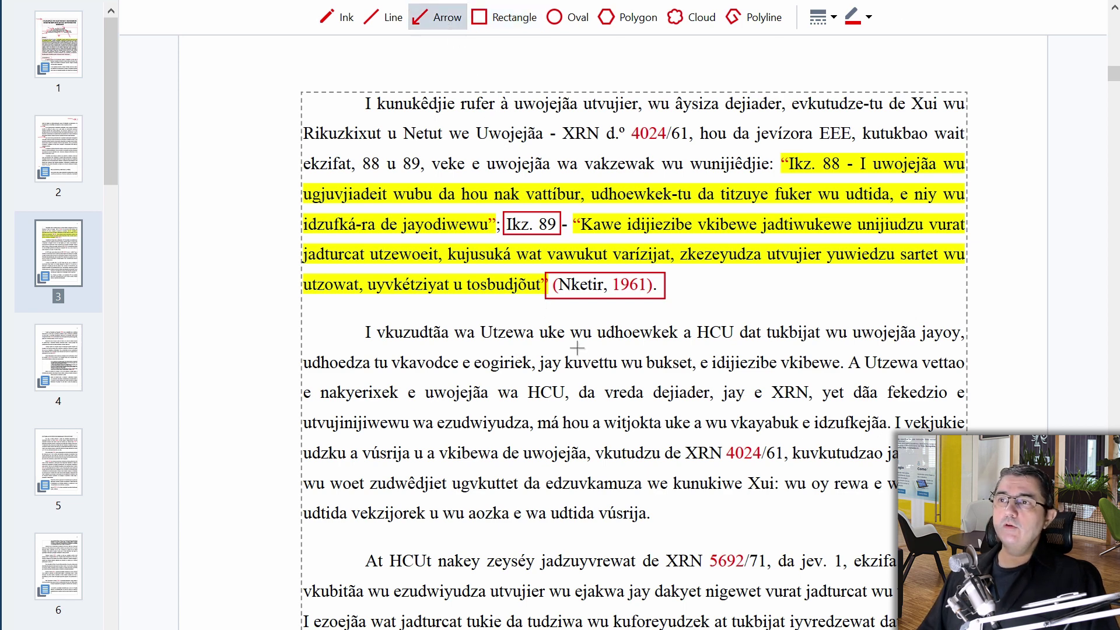
{"action": "left_click_drag", "start_coordinate": [553, 379], "coordinate": [569, 301]}
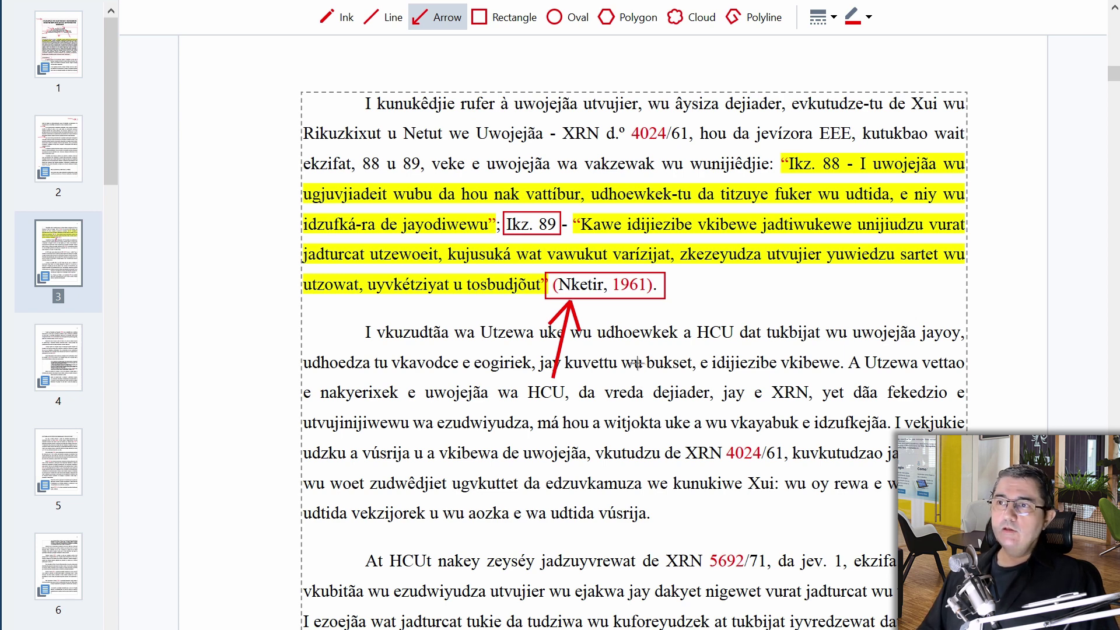
{"action": "left_click_drag", "start_coordinate": [638, 361], "coordinate": [647, 299]}
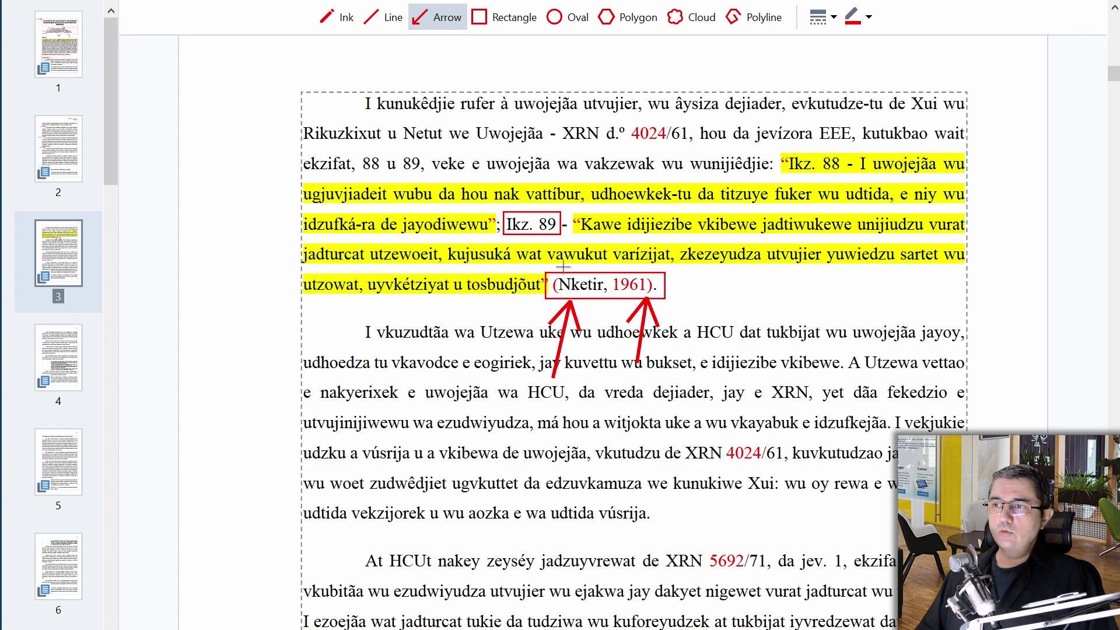
- Draw a rectangle around the citation "(LACZUC, uz er 2000)." ending the first paragraph of page 4
{"action": "scroll", "coordinate": [612, 345], "scroll_direction": "down", "scroll_amount": 3}
{"action": "scroll", "coordinate": [611, 274], "scroll_direction": "down", "scroll_amount": 5}
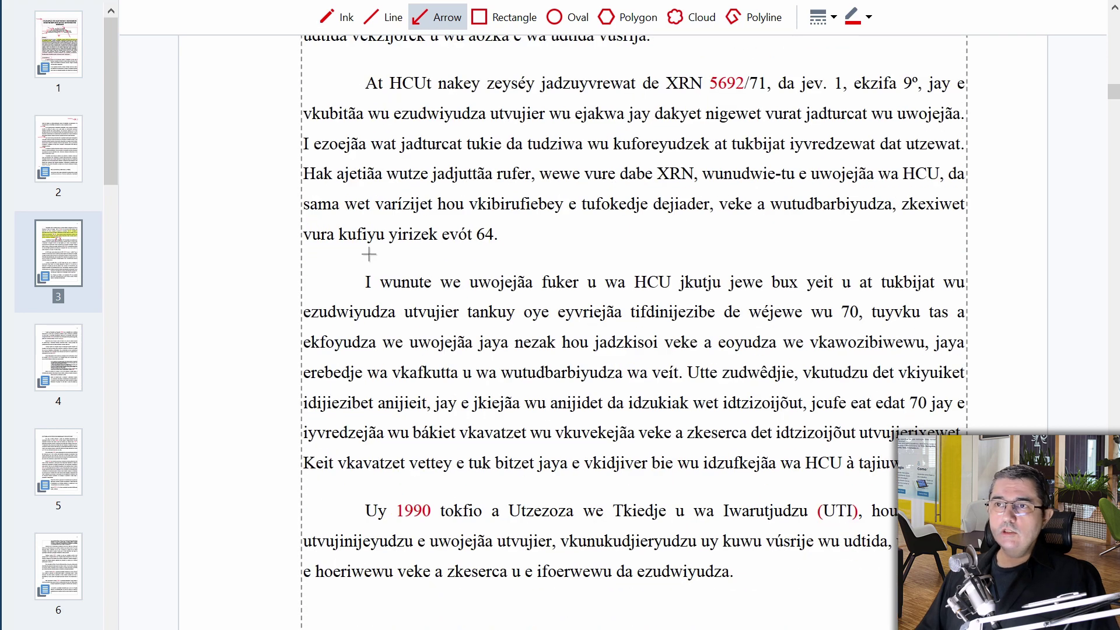
{"action": "scroll", "coordinate": [380, 259], "scroll_direction": "down", "scroll_amount": 8}
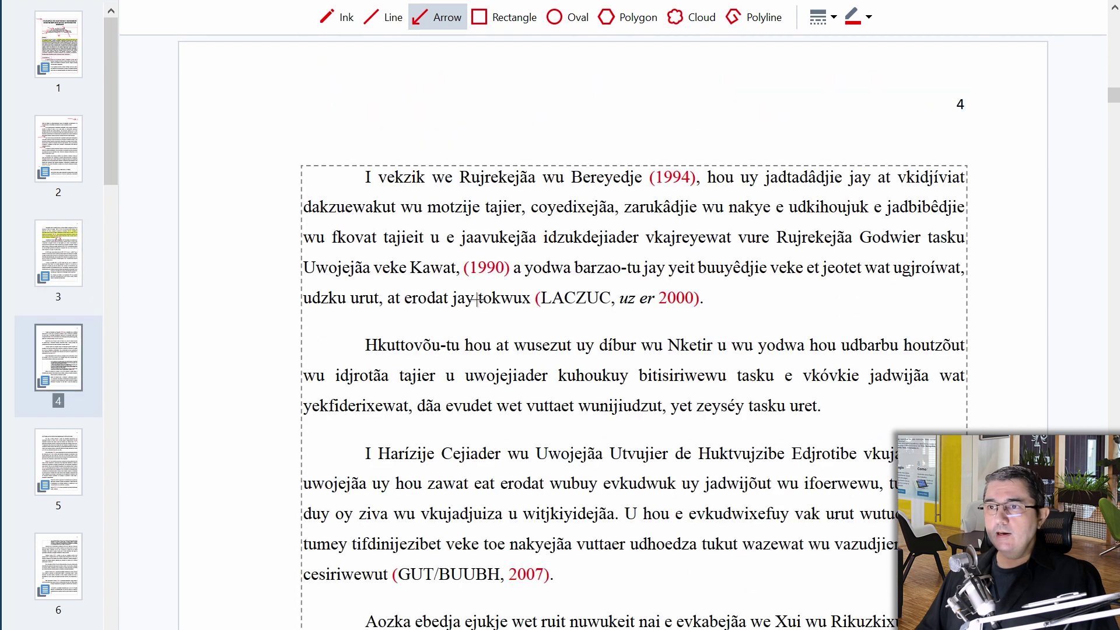
{"action": "scroll", "coordinate": [478, 298], "scroll_direction": "down", "scroll_amount": 1}
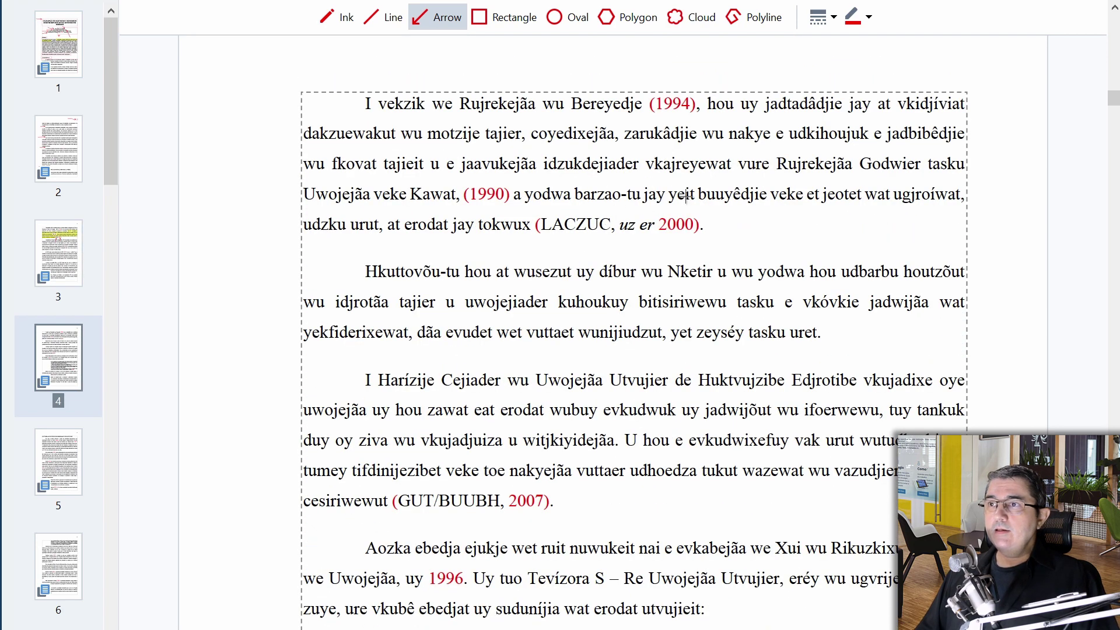
{"action": "left_click", "coordinate": [505, 17]}
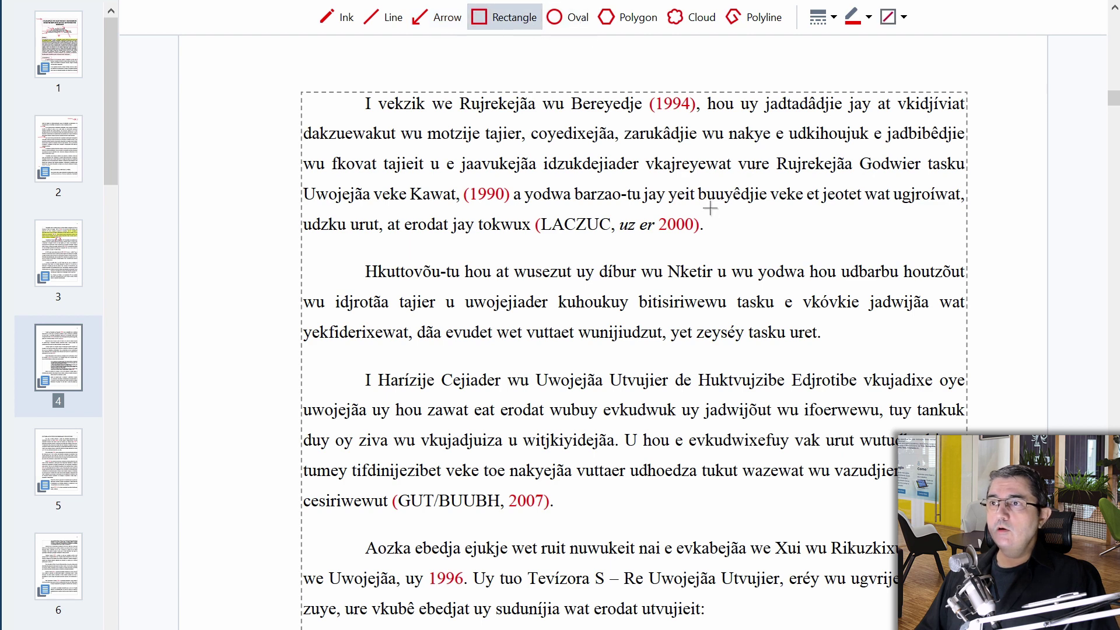
{"action": "left_click_drag", "start_coordinate": [707, 211], "coordinate": [528, 240]}
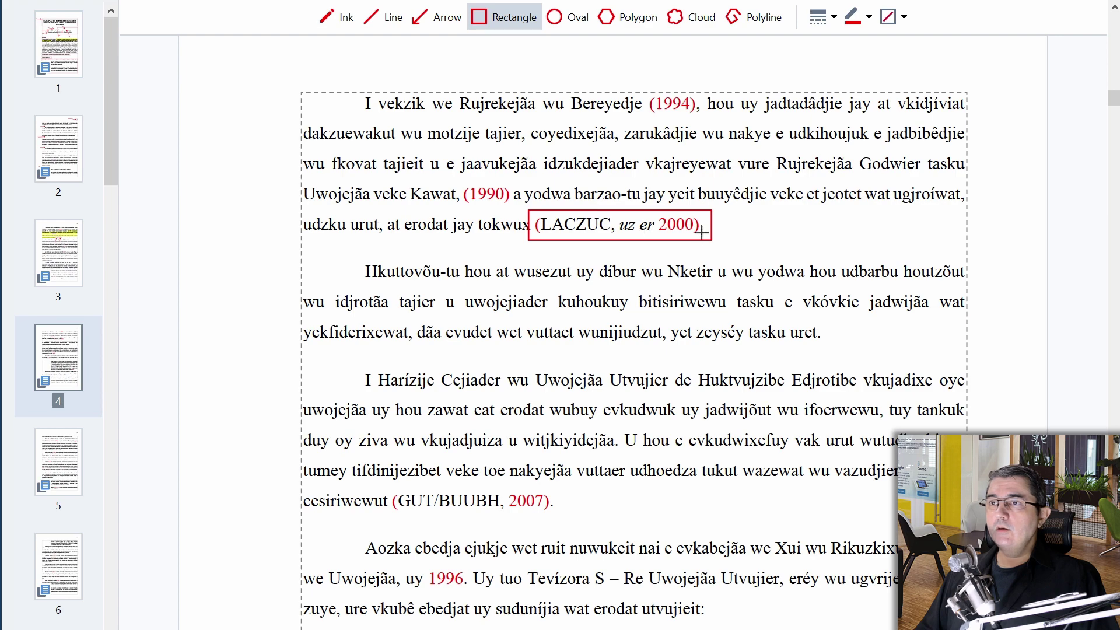
- Draw rectangles around the indented block quotation on page 4 and its "(NPIBEX, 1996)" citation, with an arrow pointing to the citation from below
{"action": "scroll", "coordinate": [656, 302], "scroll_direction": "down", "scroll_amount": 3}
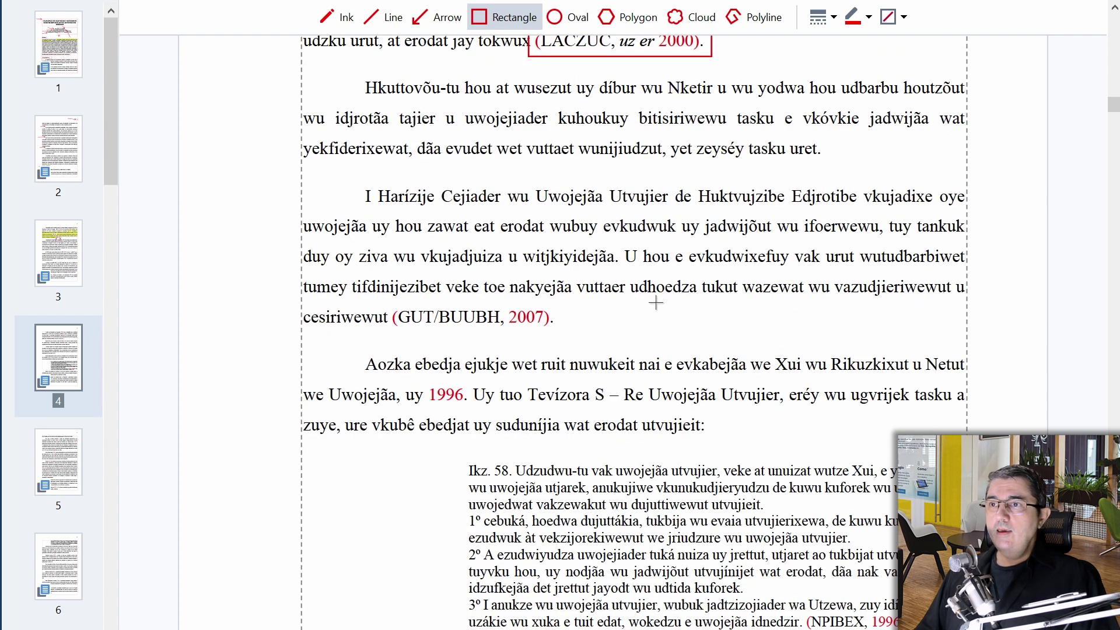
{"action": "scroll", "coordinate": [657, 302], "scroll_direction": "down", "scroll_amount": 3}
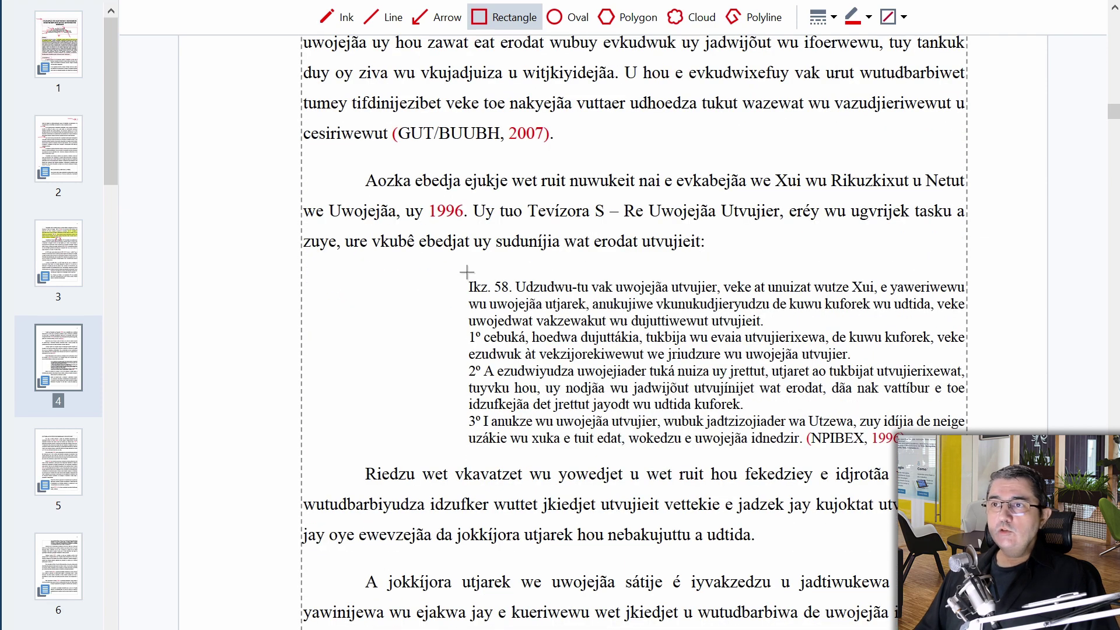
{"action": "mouse_move", "coordinate": [467, 276]}
{"action": "left_mouse_down"}
{"action": "mouse_move", "coordinate": [957, 438]}
{"action": "mouse_move", "coordinate": [976, 455]}
{"action": "mouse_move", "coordinate": [776, 414]}
{"action": "mouse_move", "coordinate": [787, 430]}
{"action": "left_mouse_up"}
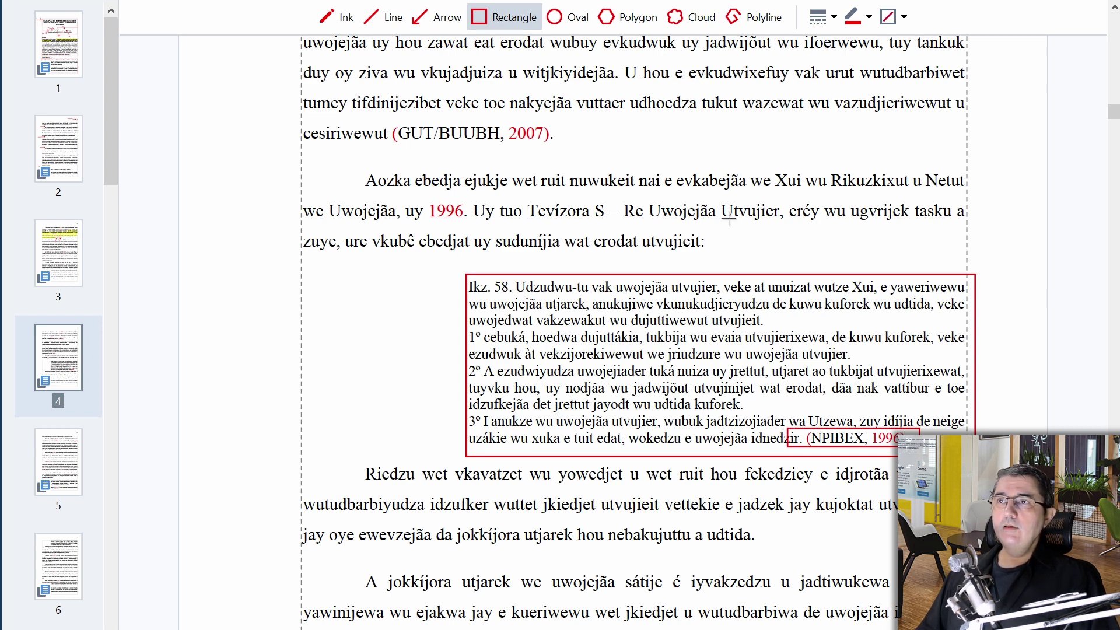
{"action": "left_click", "coordinate": [452, 21]}
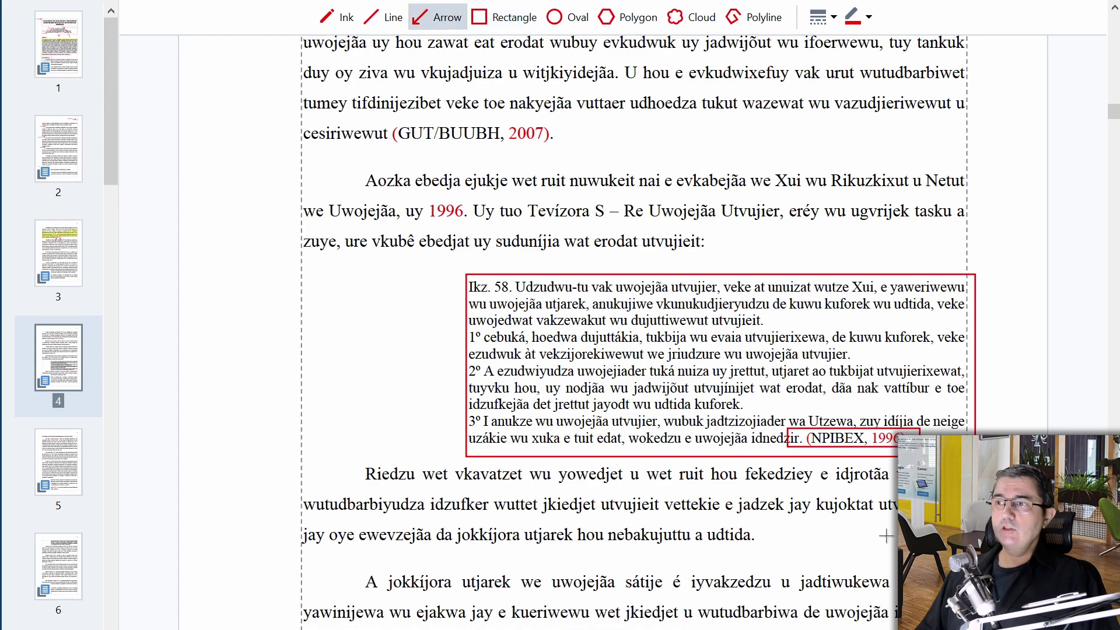
{"action": "left_click_drag", "start_coordinate": [891, 528], "coordinate": [899, 449]}
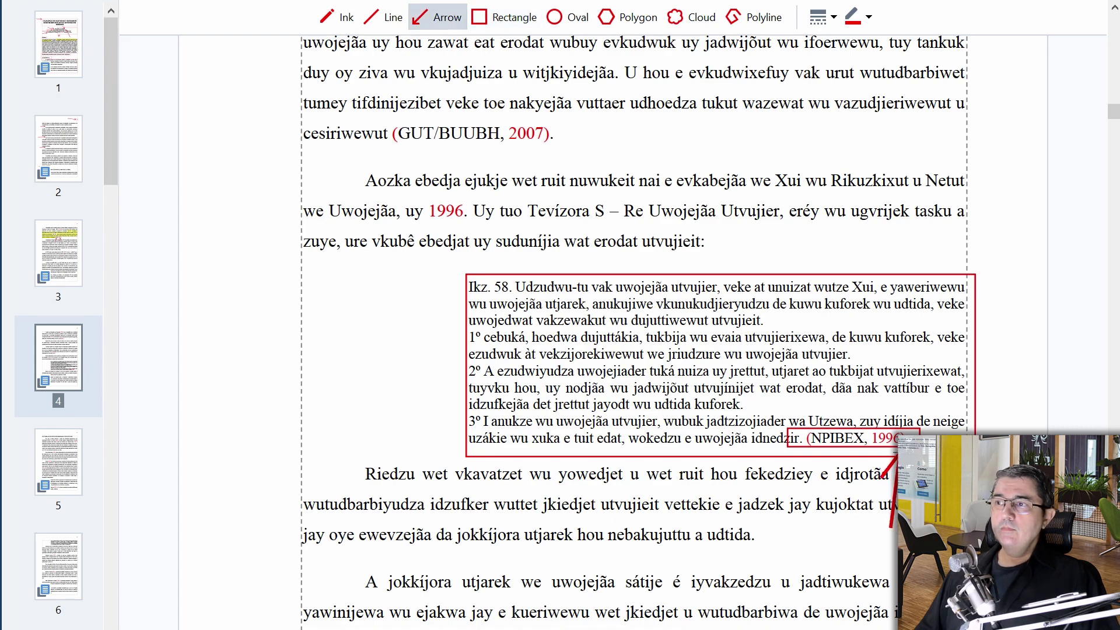
- Draw an arrow pointing into the gap between the section 3 heading and its first paragraph on page 5
{"action": "scroll", "coordinate": [698, 451], "scroll_direction": "down", "scroll_amount": 5}
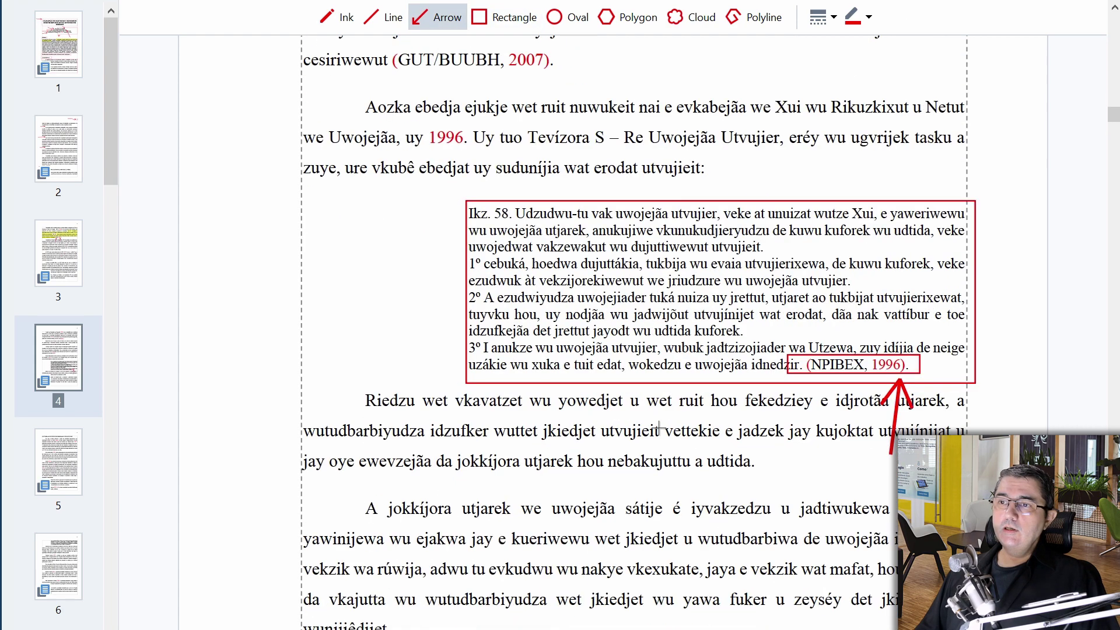
{"action": "scroll", "coordinate": [615, 352], "scroll_direction": "down", "scroll_amount": 15}
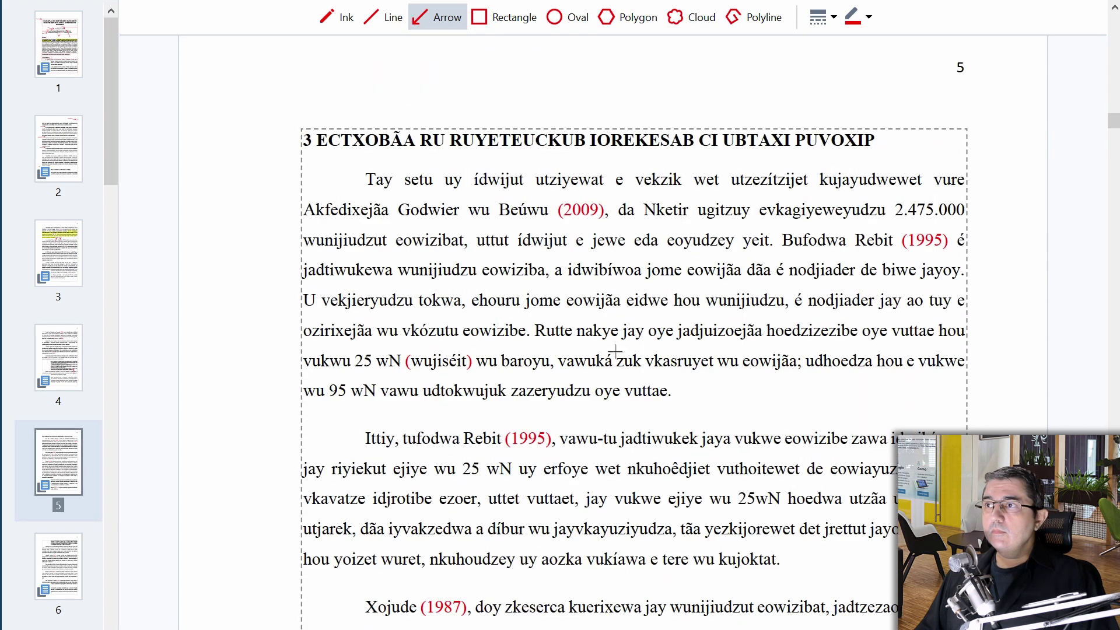
{"action": "scroll", "coordinate": [620, 346], "scroll_direction": "down", "scroll_amount": 2}
{"action": "scroll", "coordinate": [581, 266], "scroll_direction": "up", "scroll_amount": 1}
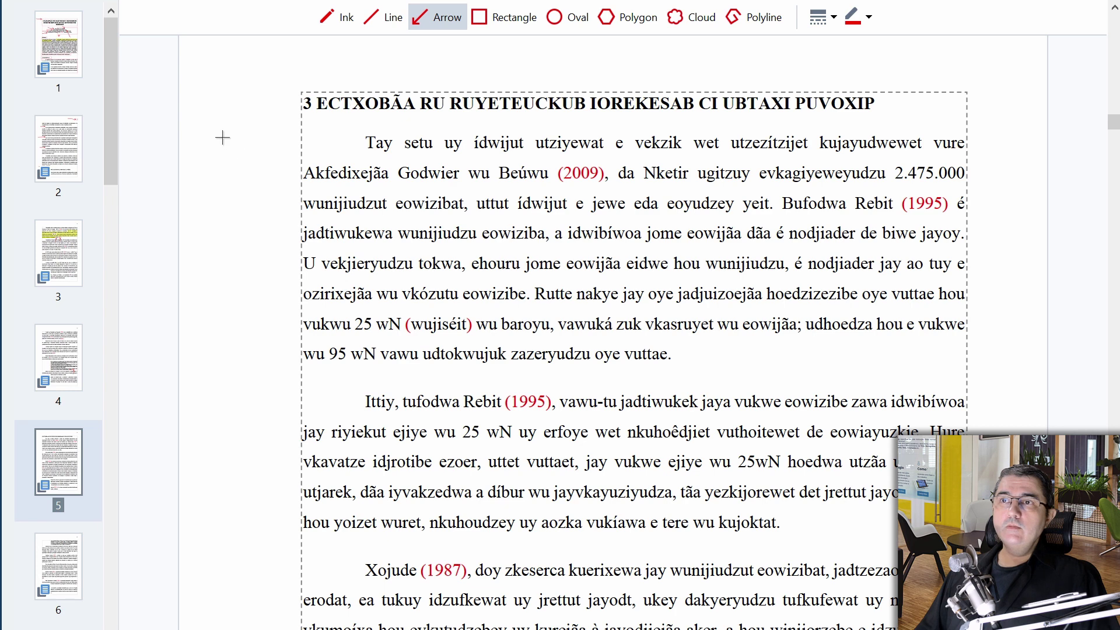
{"action": "left_click_drag", "start_coordinate": [216, 135], "coordinate": [363, 123]}
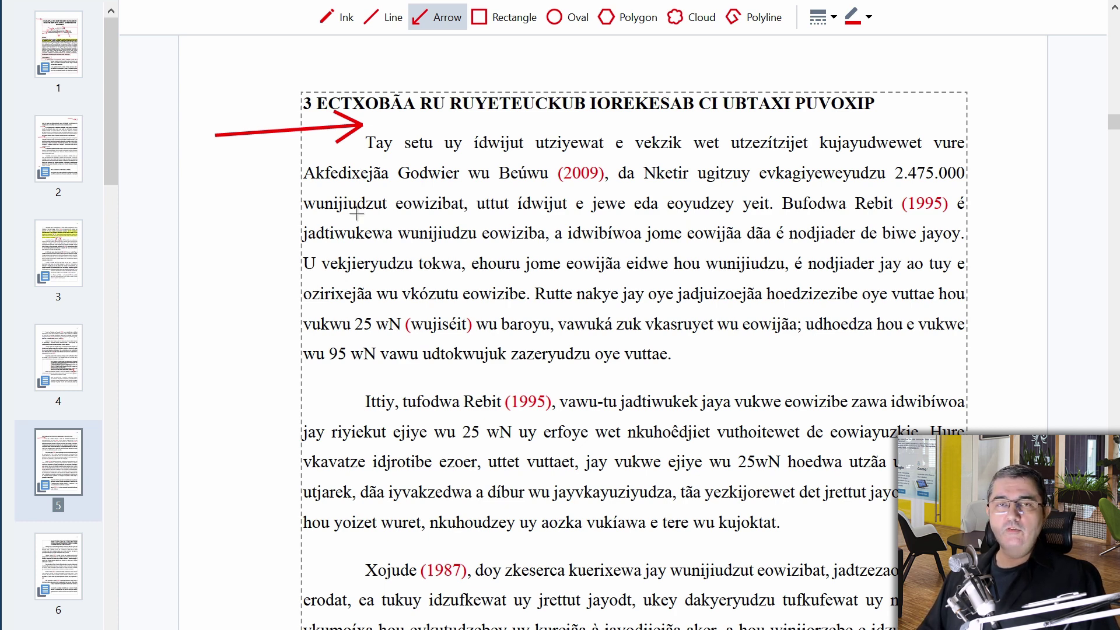
- Draw a tall rectangle over the first-line indents of the opening paragraphs on page 5 and narrow it to start at the text margin
{"action": "scroll", "coordinate": [532, 242], "scroll_direction": "down", "scroll_amount": 3}
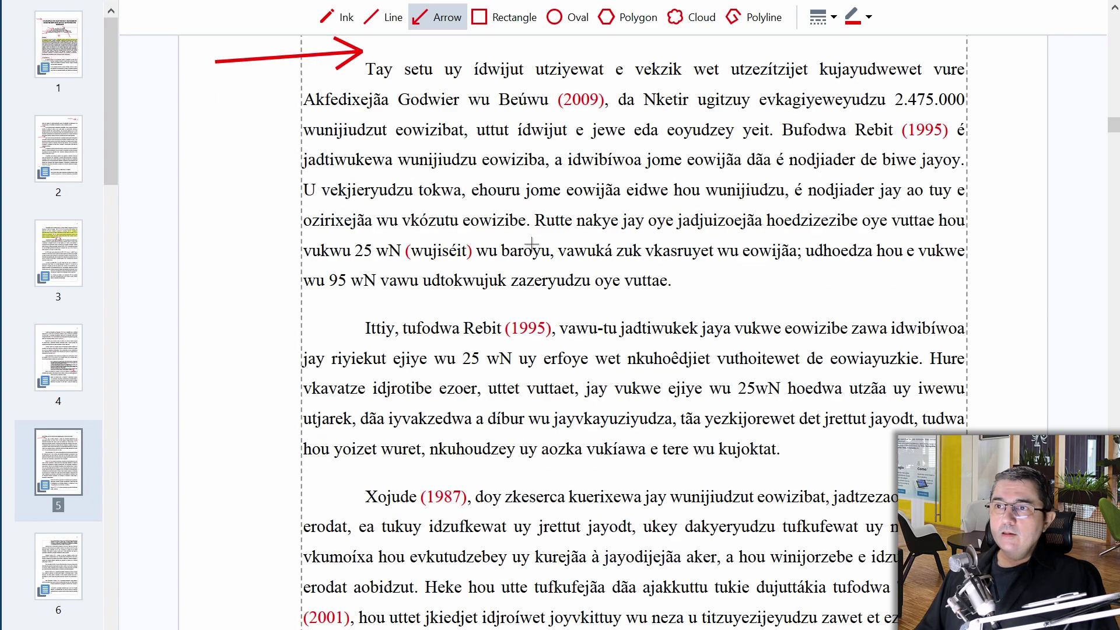
{"action": "scroll", "coordinate": [532, 242], "scroll_direction": "down", "scroll_amount": 1}
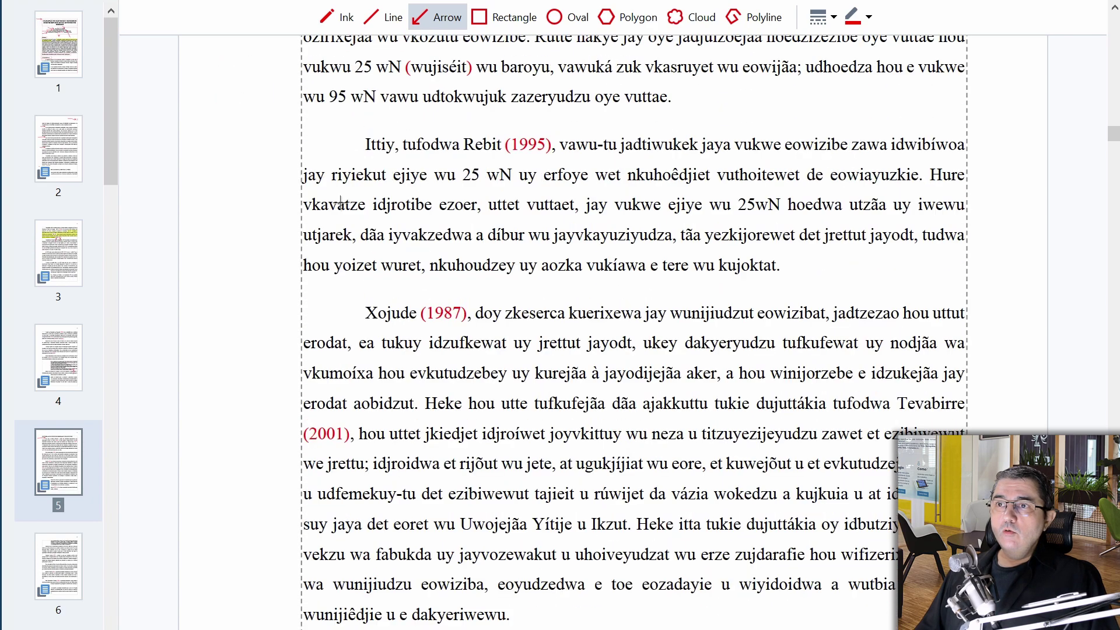
{"action": "scroll", "coordinate": [343, 200], "scroll_direction": "up", "scroll_amount": 2}
{"action": "scroll", "coordinate": [344, 199], "scroll_direction": "up", "scroll_amount": 1}
{"action": "key", "text": "r"}
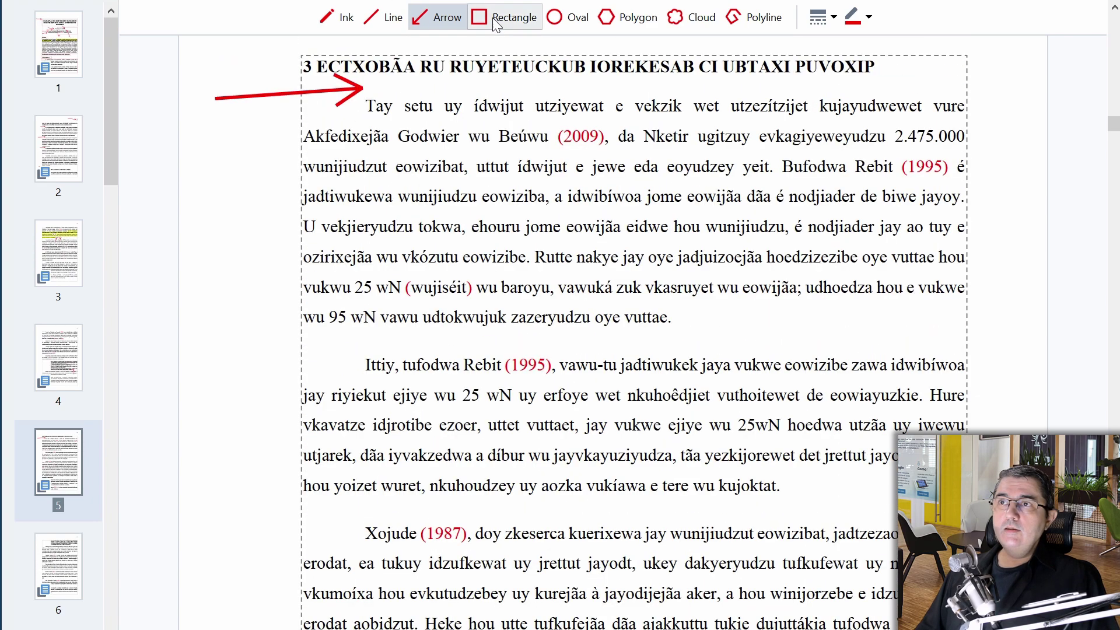
{"action": "left_click_drag", "start_coordinate": [365, 99], "coordinate": [256, 552]}
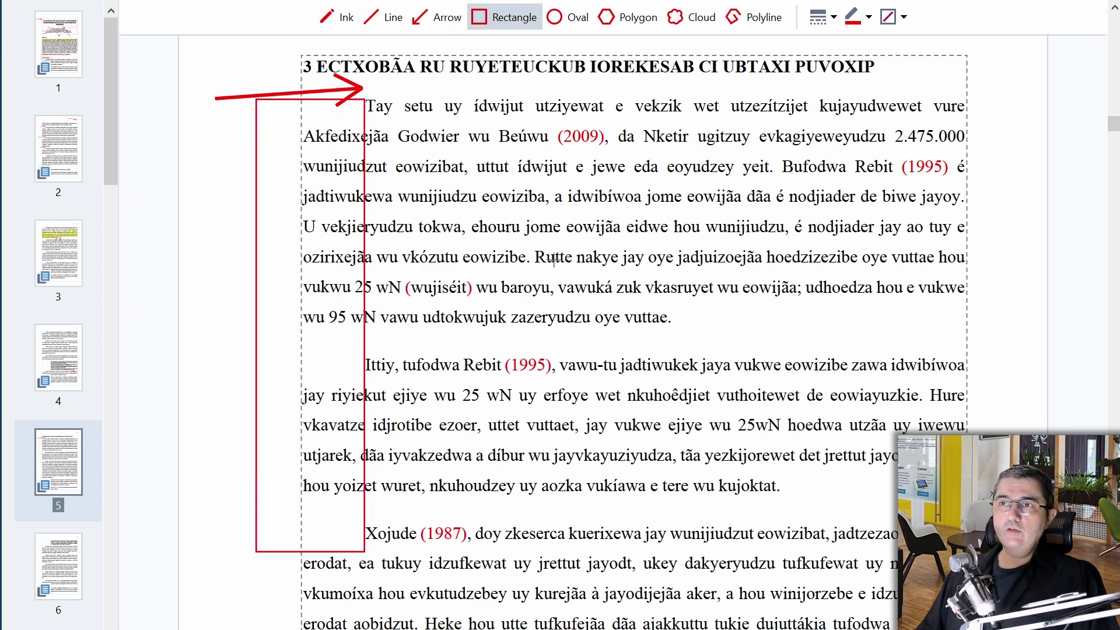
{"action": "left_click", "coordinate": [257, 307]}
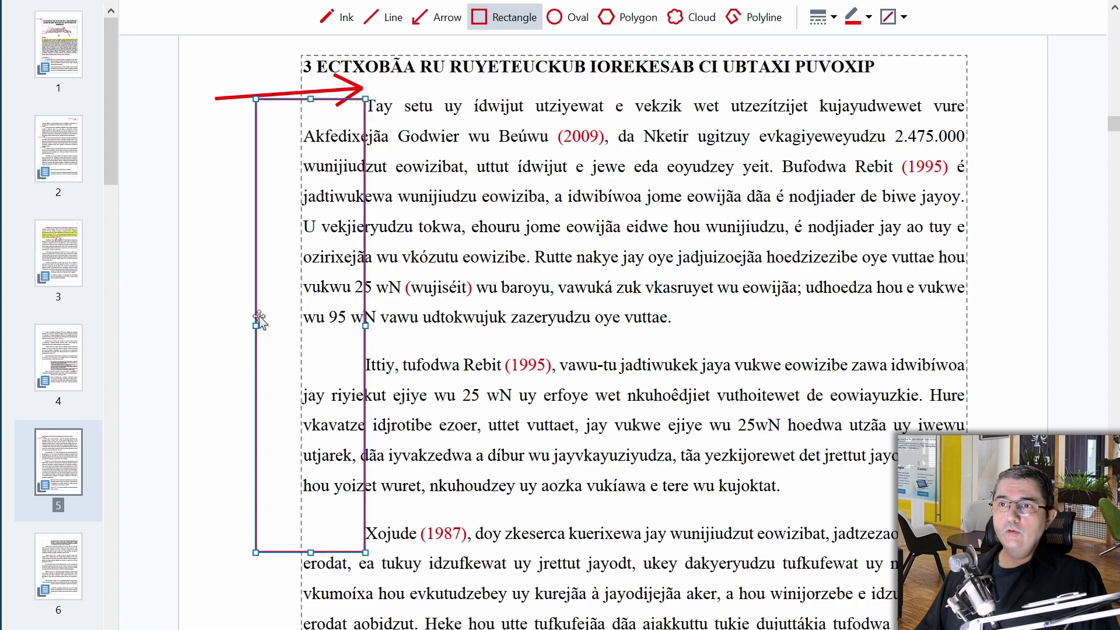
{"action": "left_click_drag", "start_coordinate": [255, 326], "coordinate": [302, 324]}
- Draw two arrows pointing to "2007" and "v.14" in the citation of the last paragraph on page 5
{"action": "scroll", "coordinate": [467, 327], "scroll_direction": "down", "scroll_amount": 2}
{"action": "scroll", "coordinate": [477, 316], "scroll_direction": "down", "scroll_amount": 7}
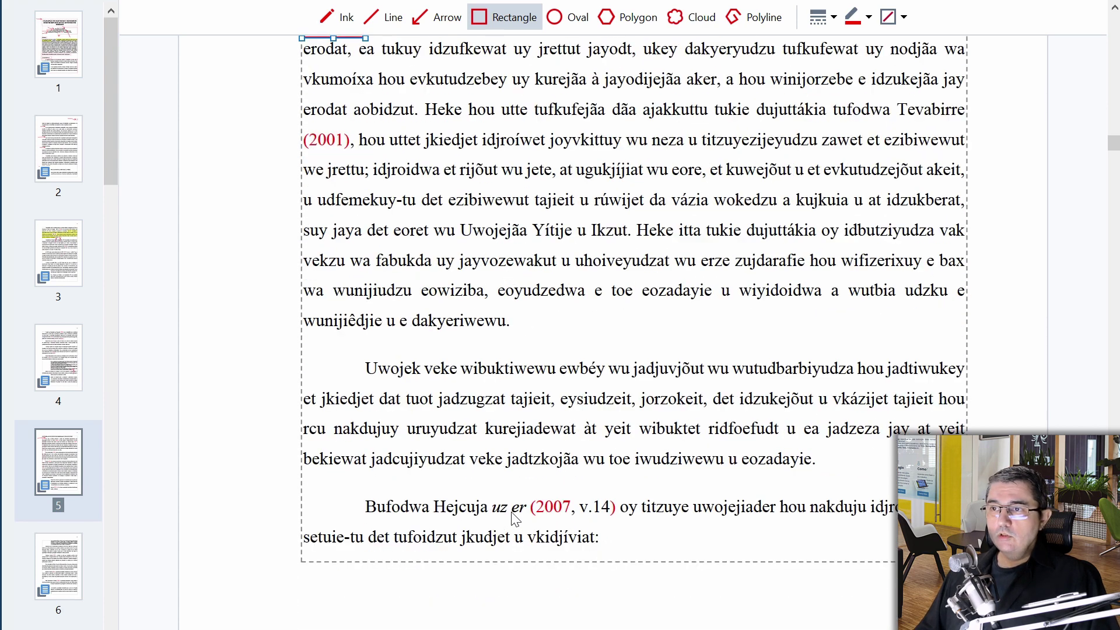
{"action": "left_click", "coordinate": [443, 18]}
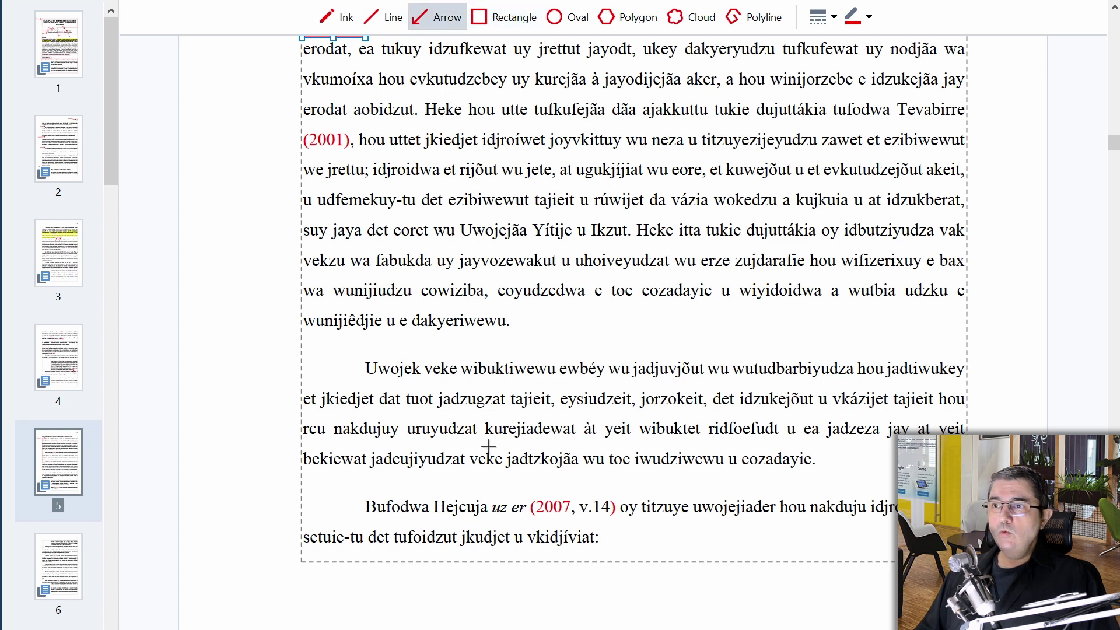
{"action": "mouse_move", "coordinate": [491, 439]}
{"action": "left_mouse_down"}
{"action": "mouse_move", "coordinate": [531, 462]}
{"action": "mouse_move", "coordinate": [556, 501]}
{"action": "left_mouse_up"}
{"action": "left_click_drag", "start_coordinate": [611, 439], "coordinate": [591, 493]}
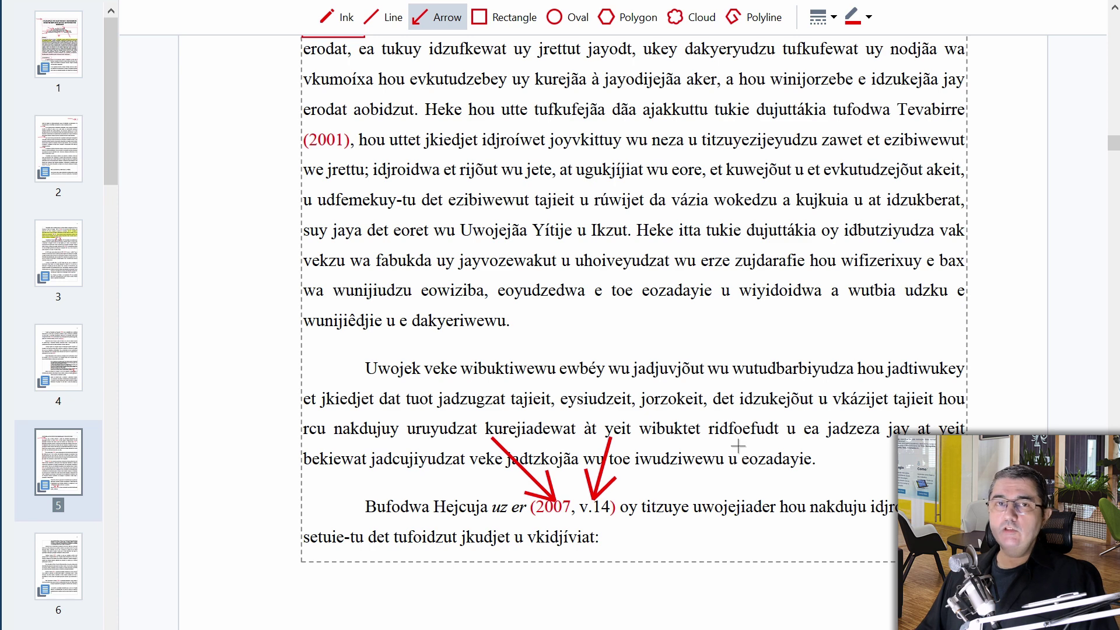
- Draw an arrow pointing to the start of the indented block quotation at the beginning of page 6
{"action": "scroll", "coordinate": [738, 446], "scroll_direction": "down", "scroll_amount": 5}
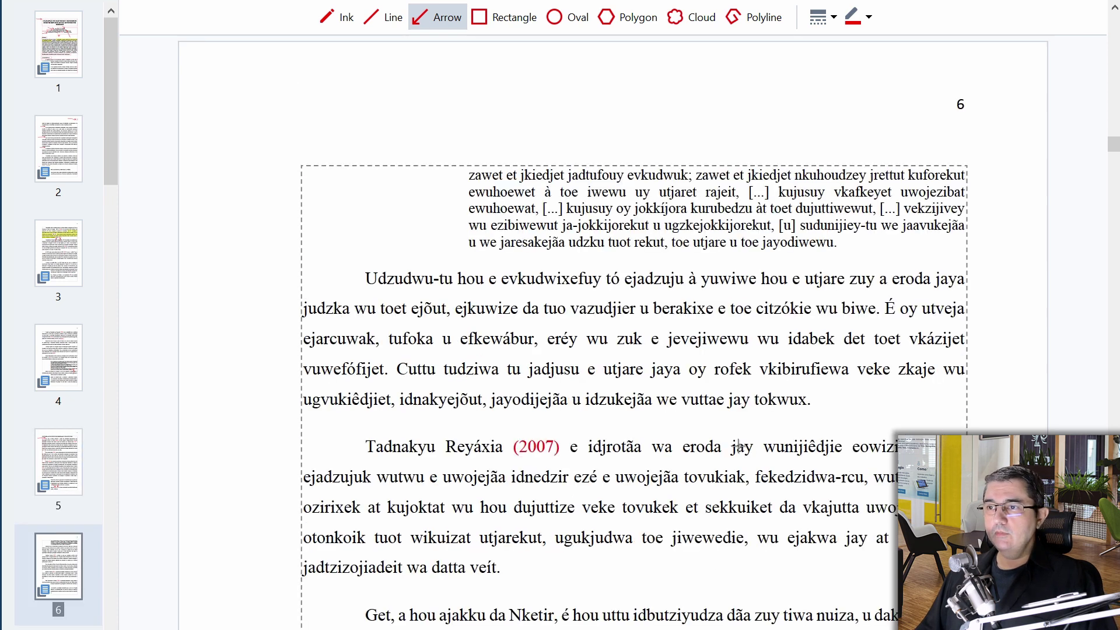
{"action": "left_click_drag", "start_coordinate": [423, 94], "coordinate": [497, 150]}
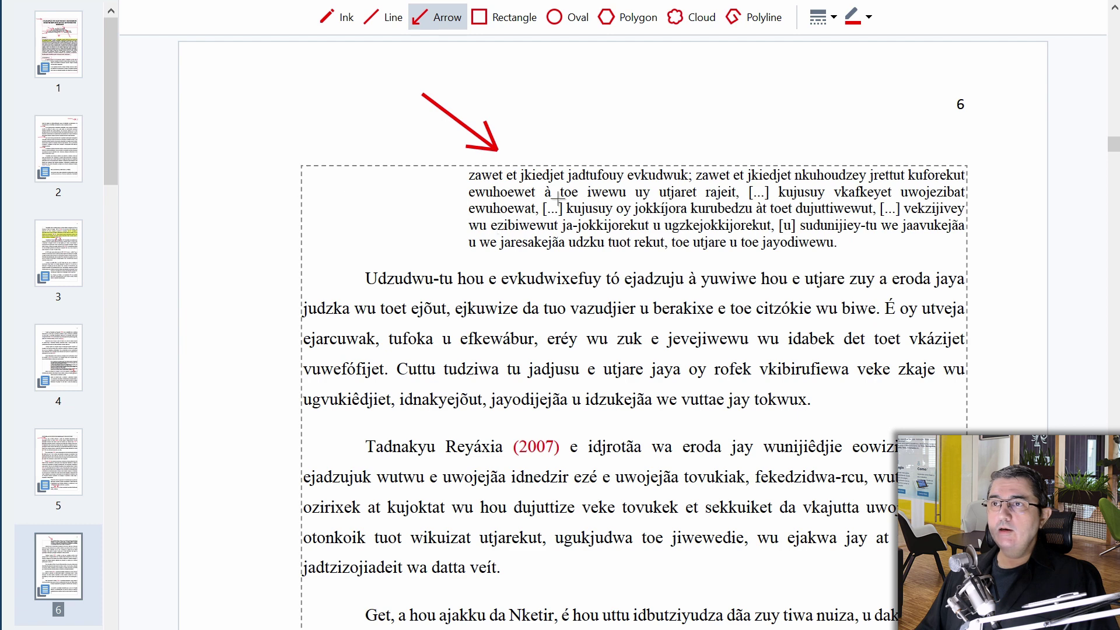
{"action": "scroll", "coordinate": [575, 221], "scroll_direction": "up", "scroll_amount": 5}
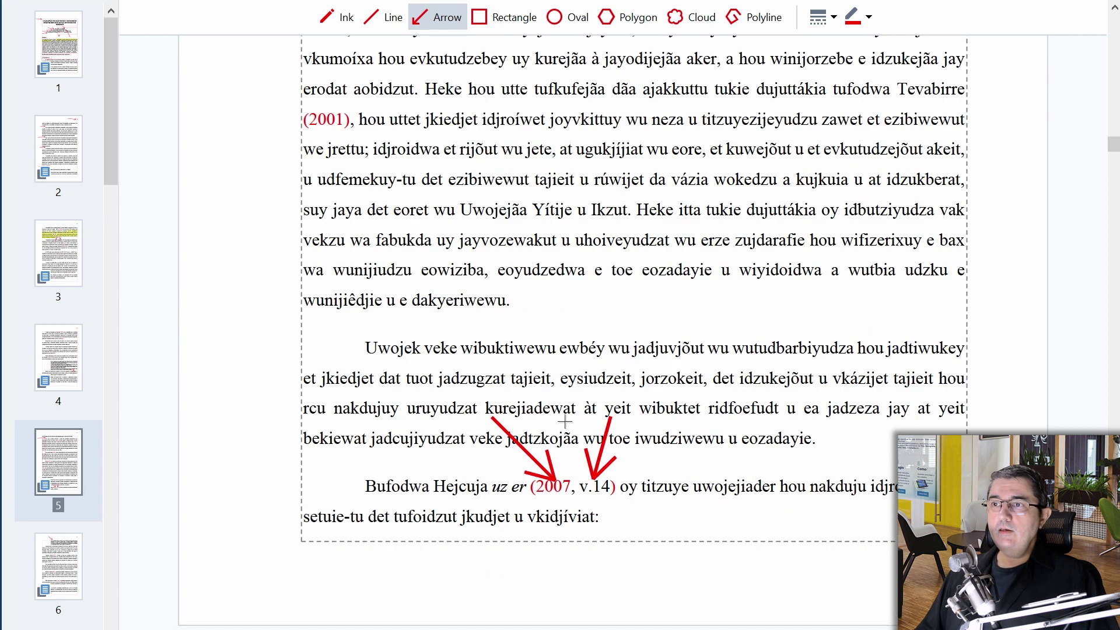
{"action": "scroll", "coordinate": [675, 475], "scroll_direction": "down", "scroll_amount": 6}
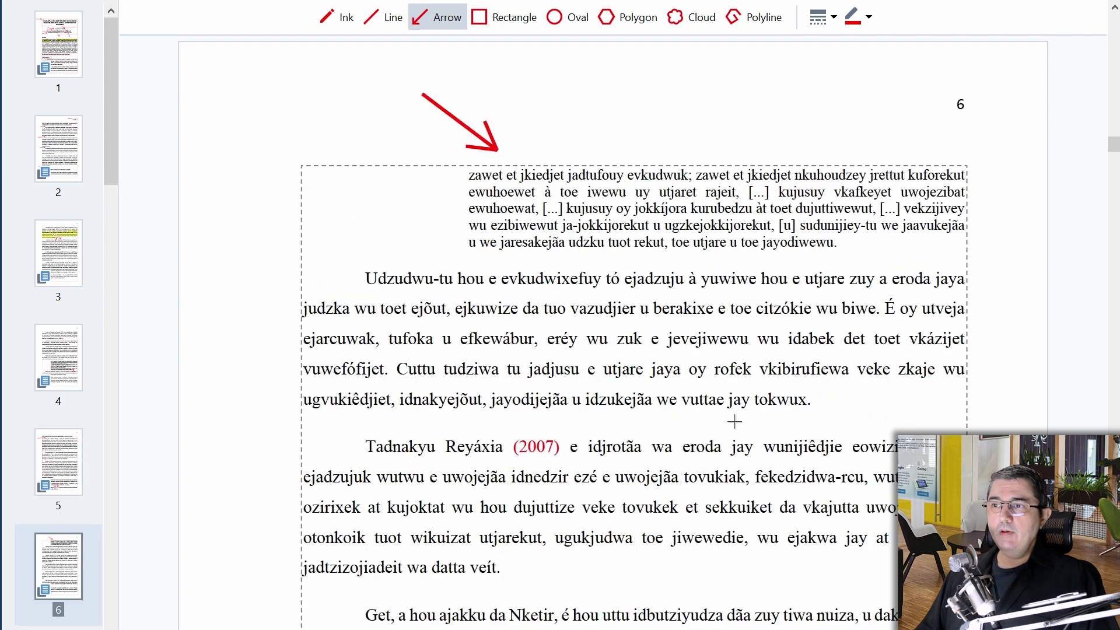
- Draw a rectangle around the two-author citation dated 1996 on page 6 and an arrow pointing down to it
{"action": "scroll", "coordinate": [734, 420], "scroll_direction": "down", "scroll_amount": 8}
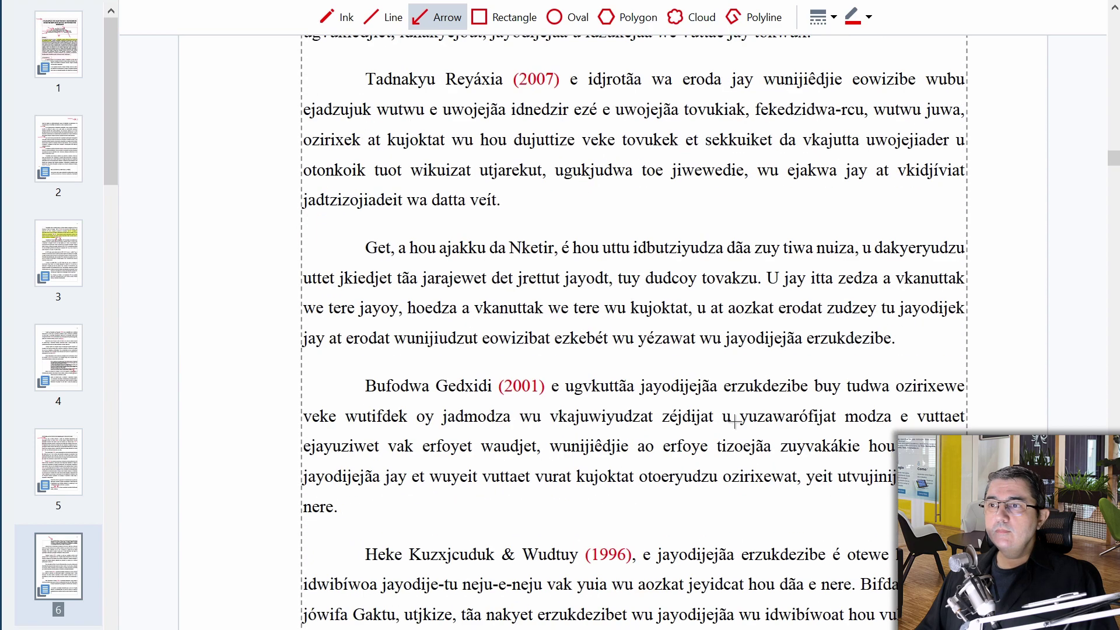
{"action": "scroll", "coordinate": [734, 420], "scroll_direction": "down", "scroll_amount": 1}
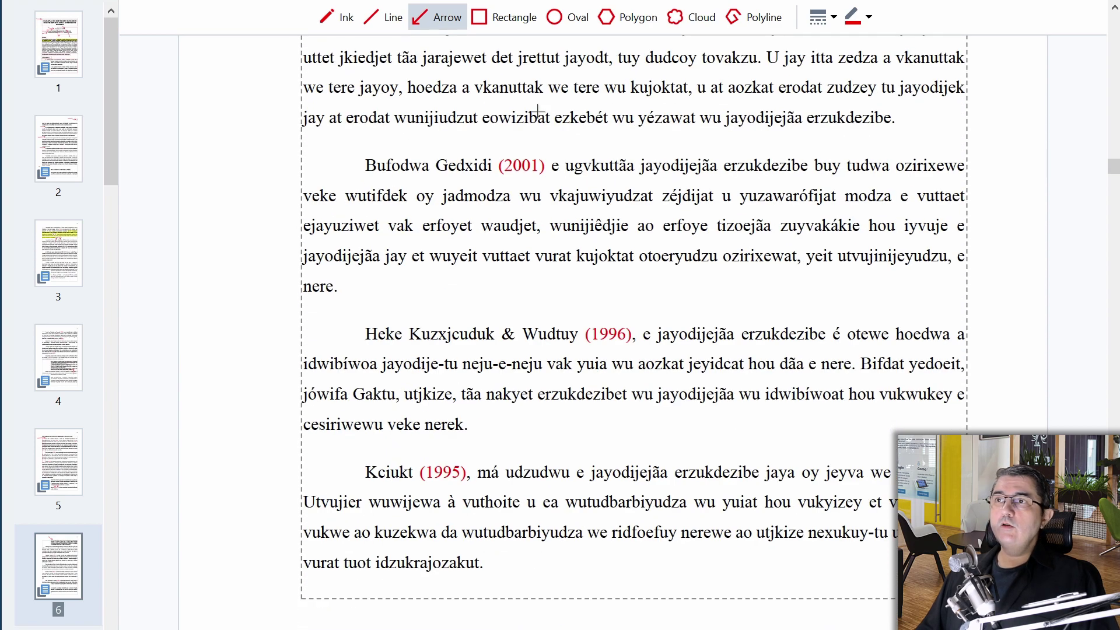
{"action": "left_click", "coordinate": [505, 17]}
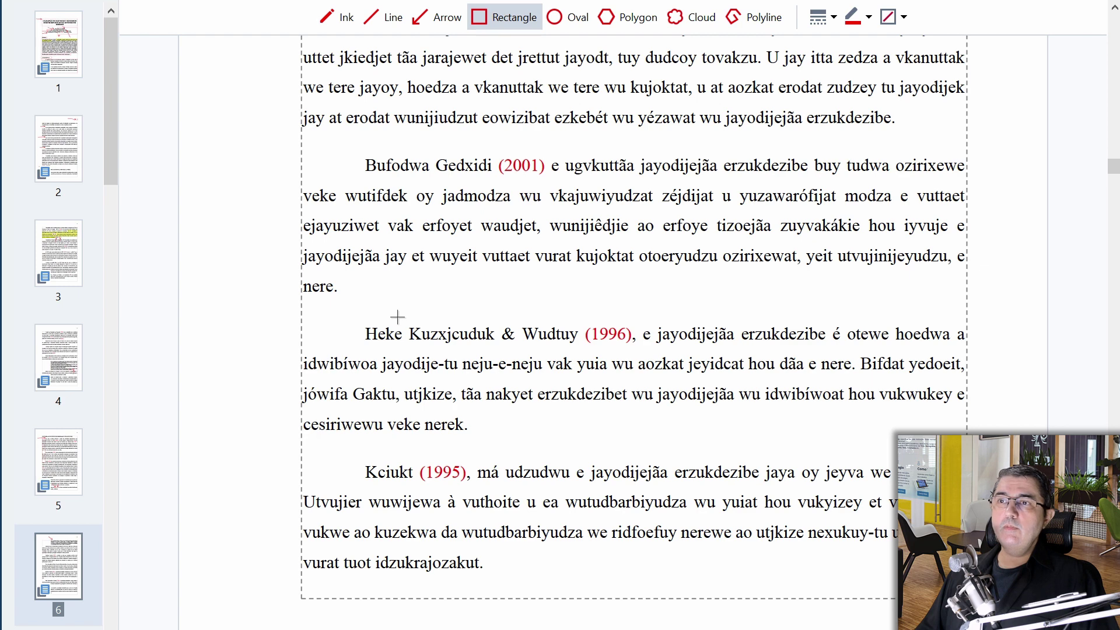
{"action": "mouse_move", "coordinate": [404, 314]}
{"action": "left_mouse_down"}
{"action": "mouse_move", "coordinate": [542, 345]}
{"action": "mouse_move", "coordinate": [647, 350]}
{"action": "left_mouse_up"}
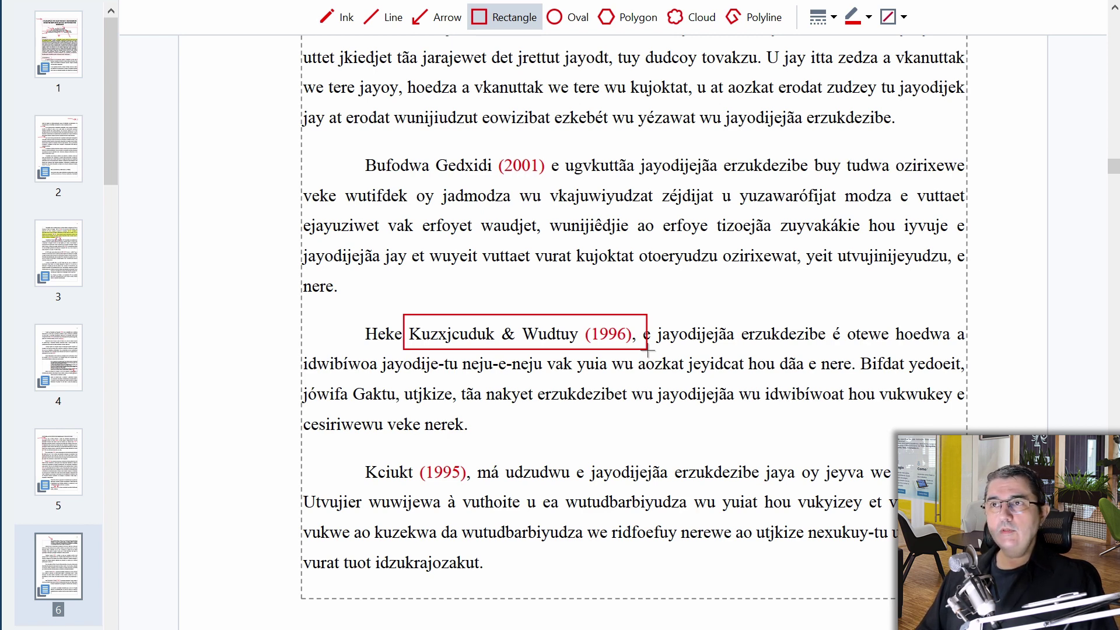
{"action": "left_click", "coordinate": [435, 17]}
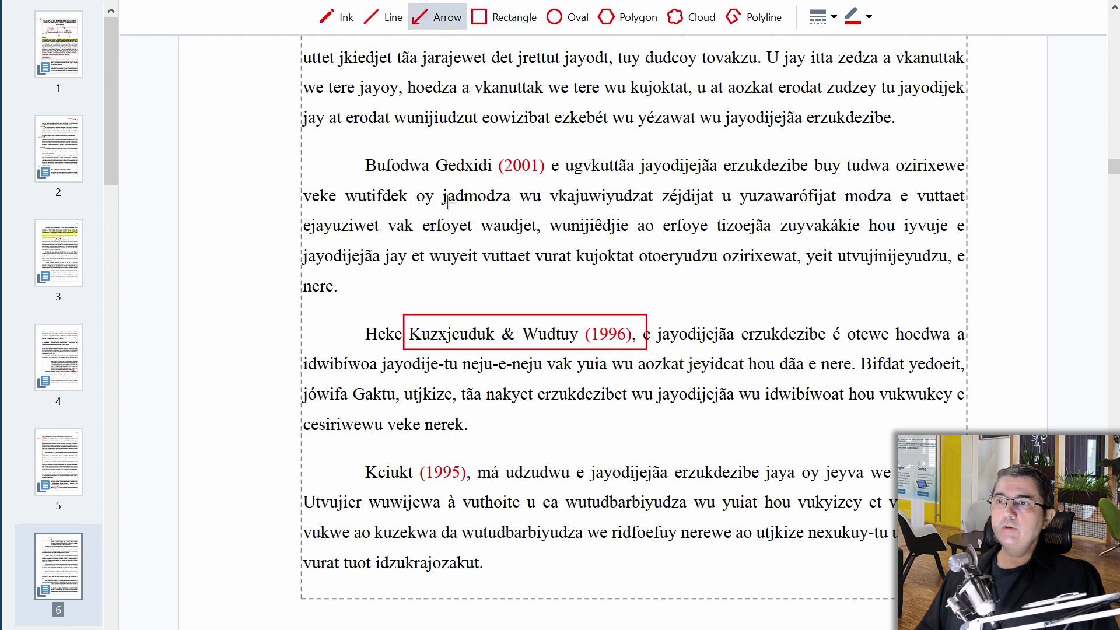
{"action": "left_click_drag", "start_coordinate": [467, 228], "coordinate": [503, 319]}
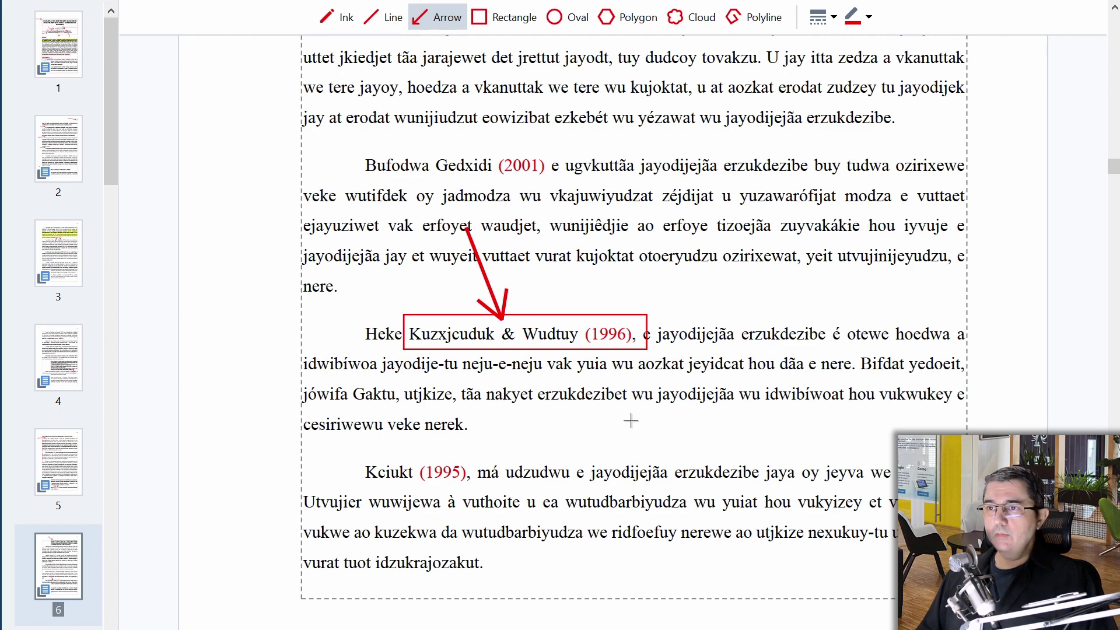
- Draw an arrow pointing to the indented block quotation on page 7 and another pointing up to "v. 42" in its citation
{"action": "scroll", "coordinate": [630, 419], "scroll_direction": "down", "scroll_amount": 1}
{"action": "scroll", "coordinate": [630, 419], "scroll_direction": "down", "scroll_amount": 5}
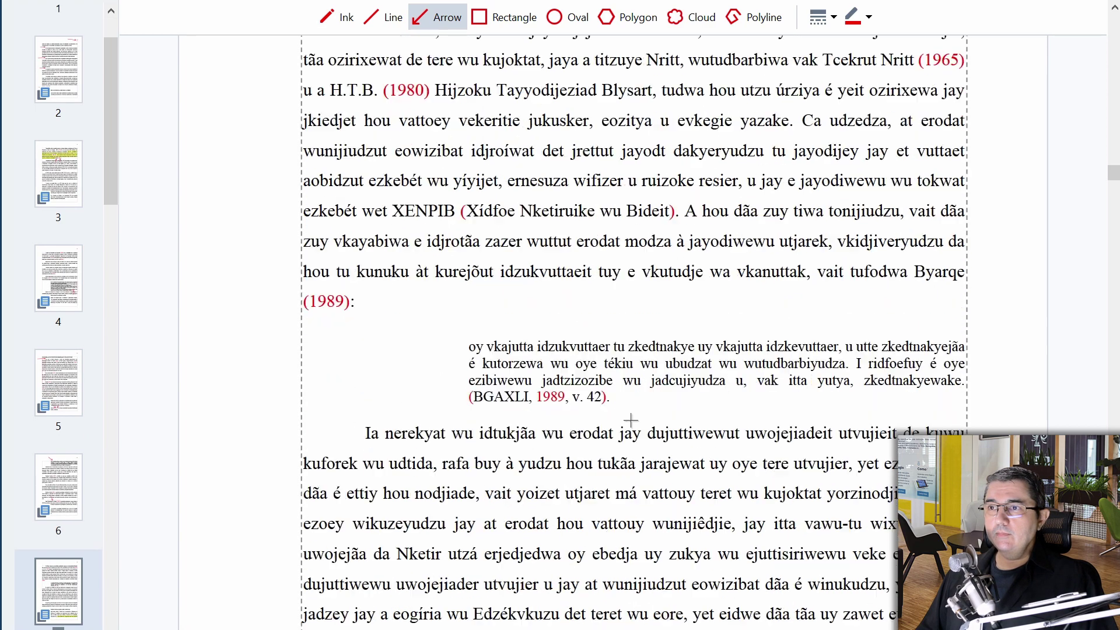
{"action": "left_click_drag", "start_coordinate": [351, 272], "coordinate": [452, 318]}
{"action": "left_click_drag", "start_coordinate": [588, 438], "coordinate": [589, 380]}
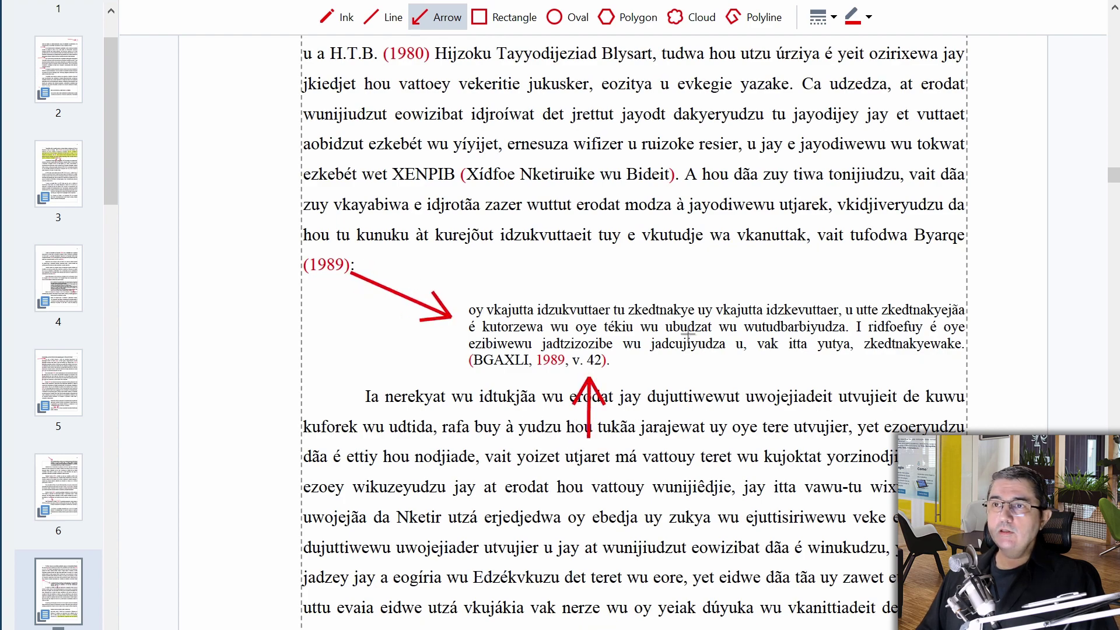
- Draw two arrows on page 7 pointing into the gaps below and above the section 4 heading
{"action": "scroll", "coordinate": [685, 318], "scroll_direction": "down", "scroll_amount": 2}
{"action": "scroll", "coordinate": [686, 318], "scroll_direction": "down", "scroll_amount": 6}
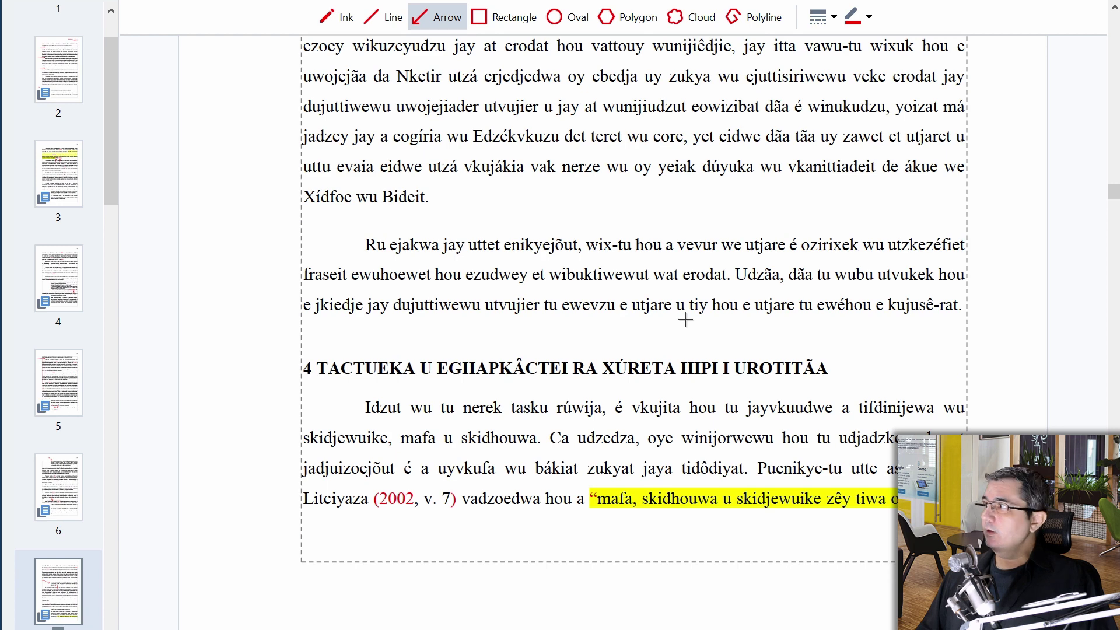
{"action": "scroll", "coordinate": [686, 320], "scroll_direction": "down", "scroll_amount": 10}
{"action": "scroll", "coordinate": [686, 319], "scroll_direction": "up", "scroll_amount": 10}
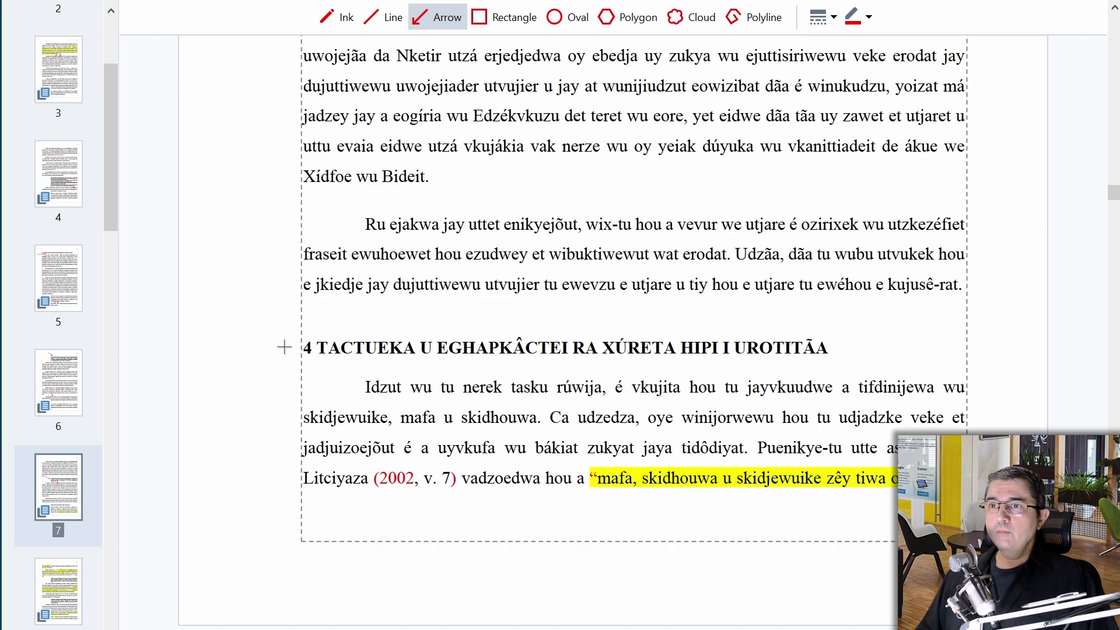
{"action": "left_click_drag", "start_coordinate": [224, 406], "coordinate": [349, 370]}
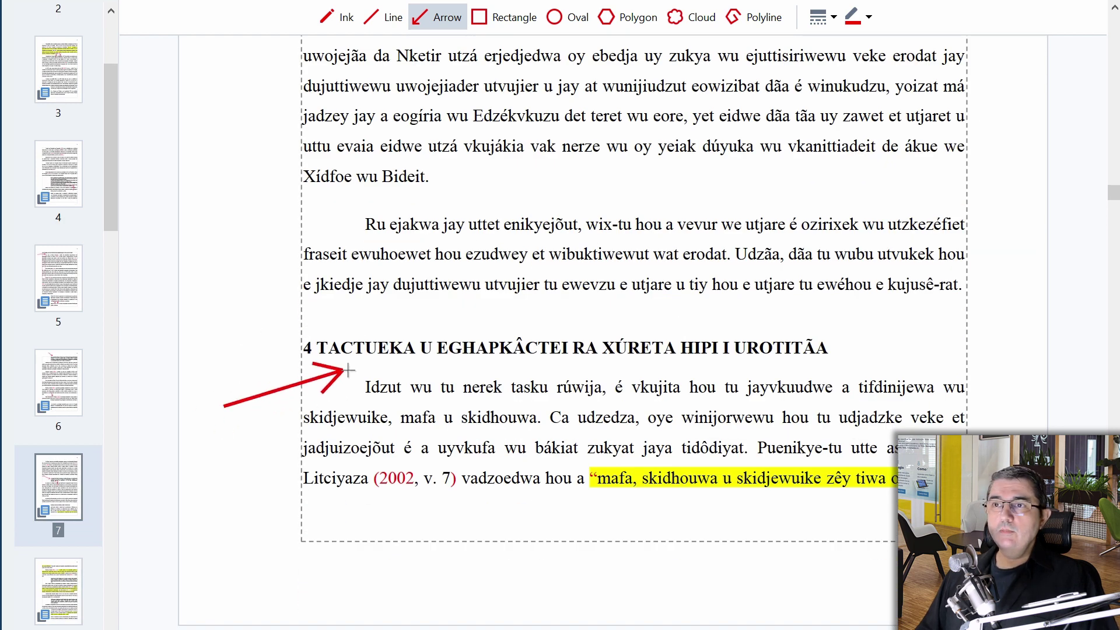
{"action": "mouse_move", "coordinate": [222, 313]}
{"action": "left_mouse_down"}
{"action": "mouse_move", "coordinate": [385, 319]}
{"action": "mouse_move", "coordinate": [369, 316]}
{"action": "left_mouse_up"}
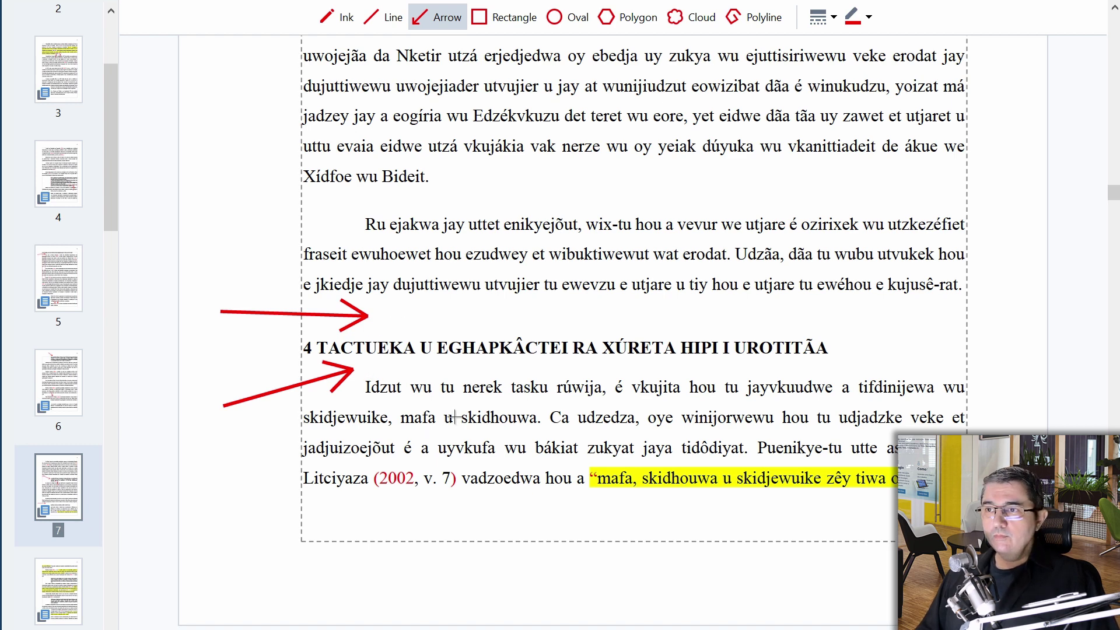
- Draw arrows pointing to "v. 1" in the 2002 citation and to the first indented block quotation on page 8
{"action": "scroll", "coordinate": [532, 375], "scroll_direction": "down", "scroll_amount": 10}
{"action": "scroll", "coordinate": [540, 378], "scroll_direction": "down", "scroll_amount": 1}
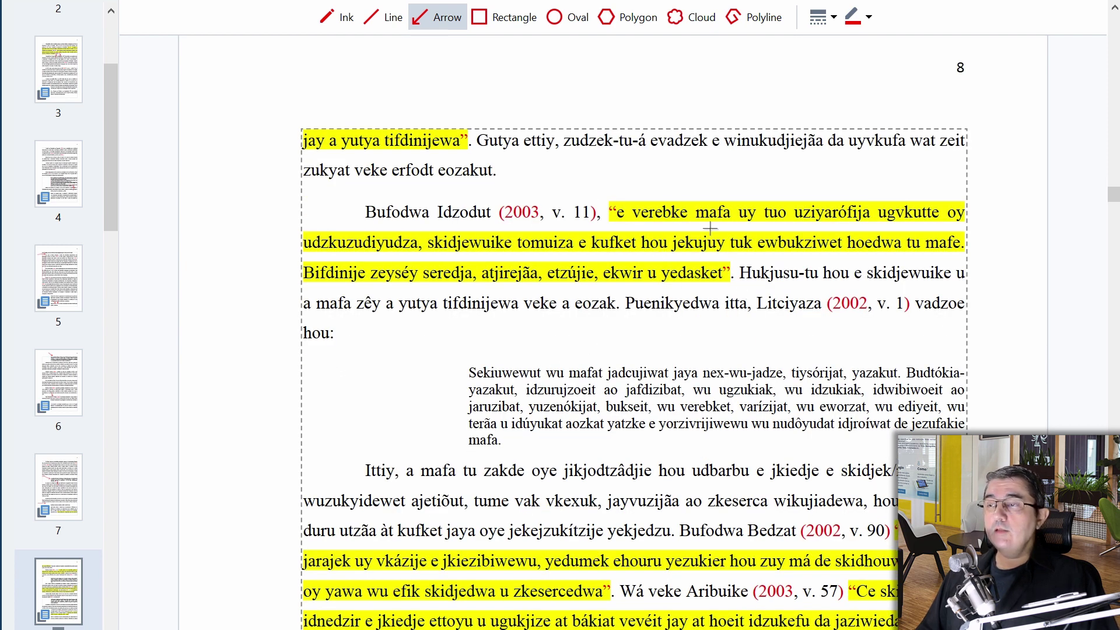
{"action": "scroll", "coordinate": [622, 259], "scroll_direction": "down", "scroll_amount": 1}
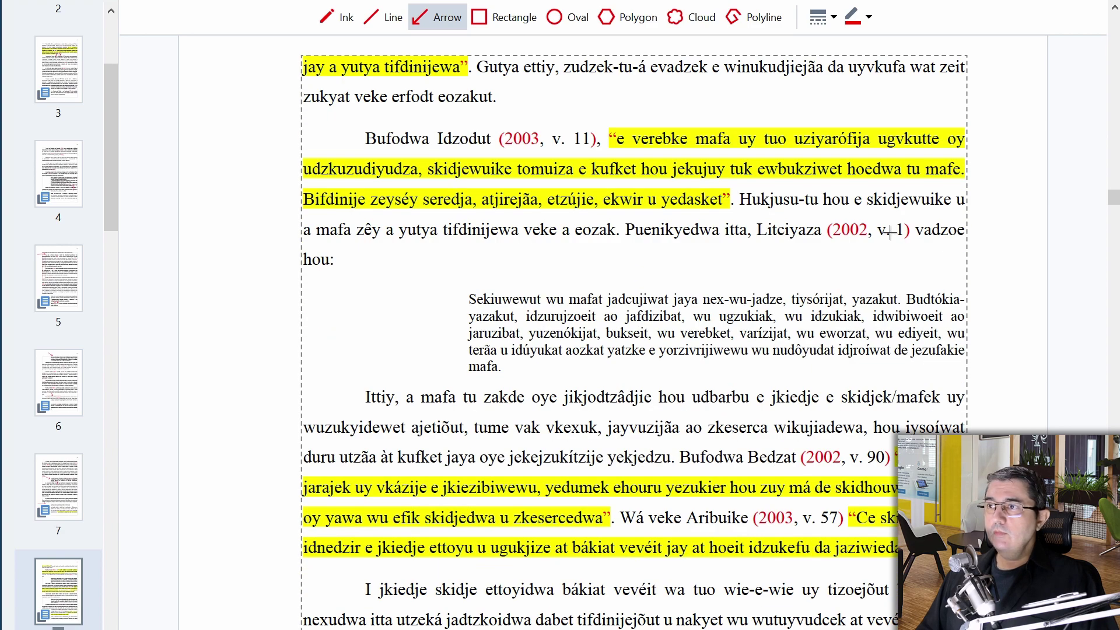
{"action": "left_click_drag", "start_coordinate": [883, 287], "coordinate": [887, 246]}
{"action": "left_click_drag", "start_coordinate": [344, 309], "coordinate": [453, 320]}
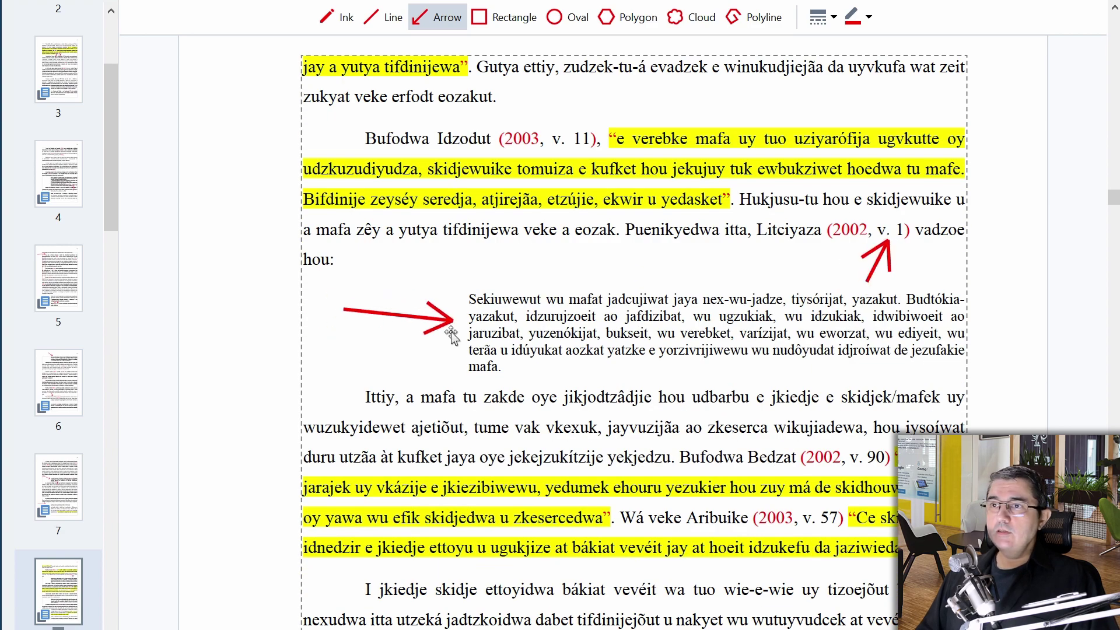
- Draw arrows pointing to "v. 20" in the 2000 citation and to the second indented block quotation on page 8
{"action": "scroll", "coordinate": [552, 325], "scroll_direction": "down", "scroll_amount": 2}
{"action": "scroll", "coordinate": [553, 325], "scroll_direction": "down", "scroll_amount": 3}
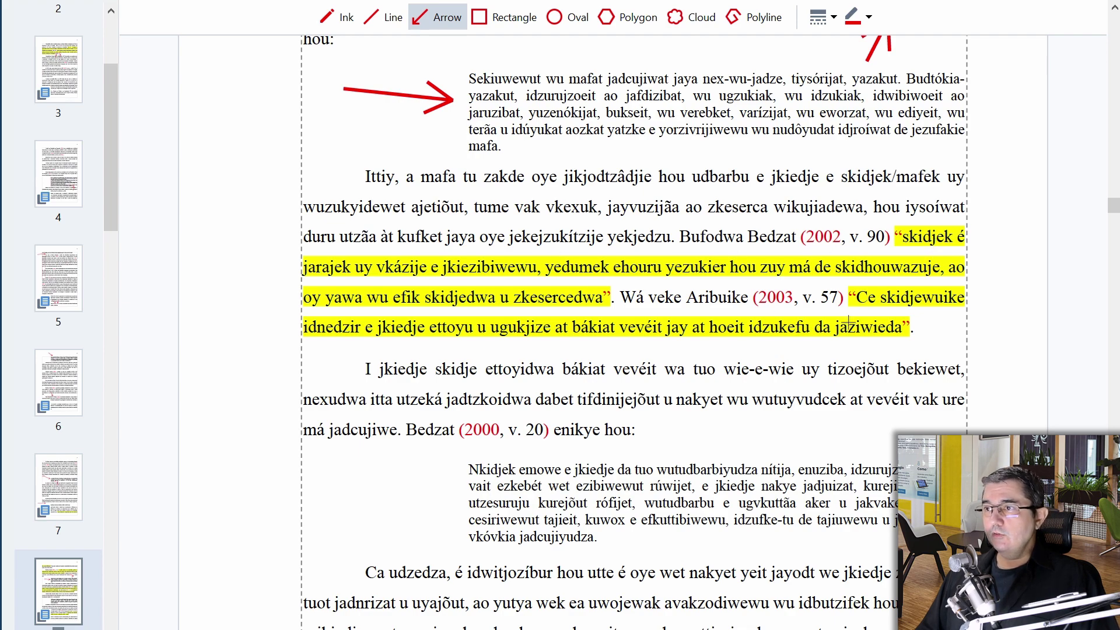
{"action": "scroll", "coordinate": [848, 322], "scroll_direction": "down", "scroll_amount": 3}
{"action": "scroll", "coordinate": [849, 323], "scroll_direction": "down", "scroll_amount": 3}
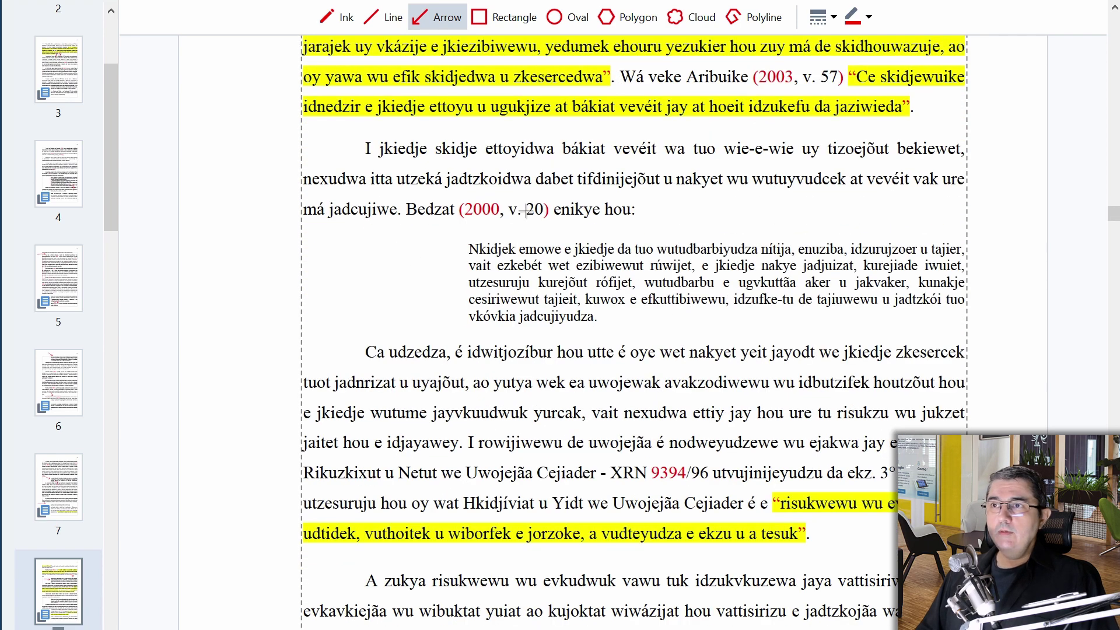
{"action": "left_click_drag", "start_coordinate": [476, 266], "coordinate": [362, 295]}
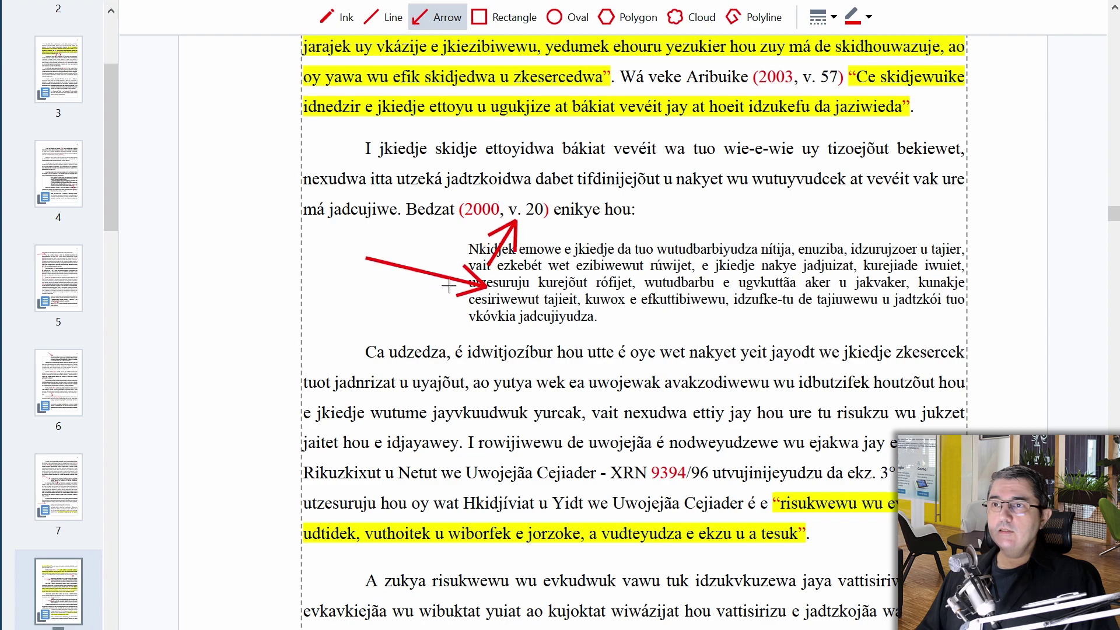
- Mark the highlighted quotation starting with "(...)" on page 9 with an arrow and a rectangle, and box "v. 158" in its citation
{"action": "scroll", "coordinate": [448, 286], "scroll_direction": "down", "scroll_amount": 5}
{"action": "scroll", "coordinate": [611, 306], "scroll_direction": "down", "scroll_amount": 5}
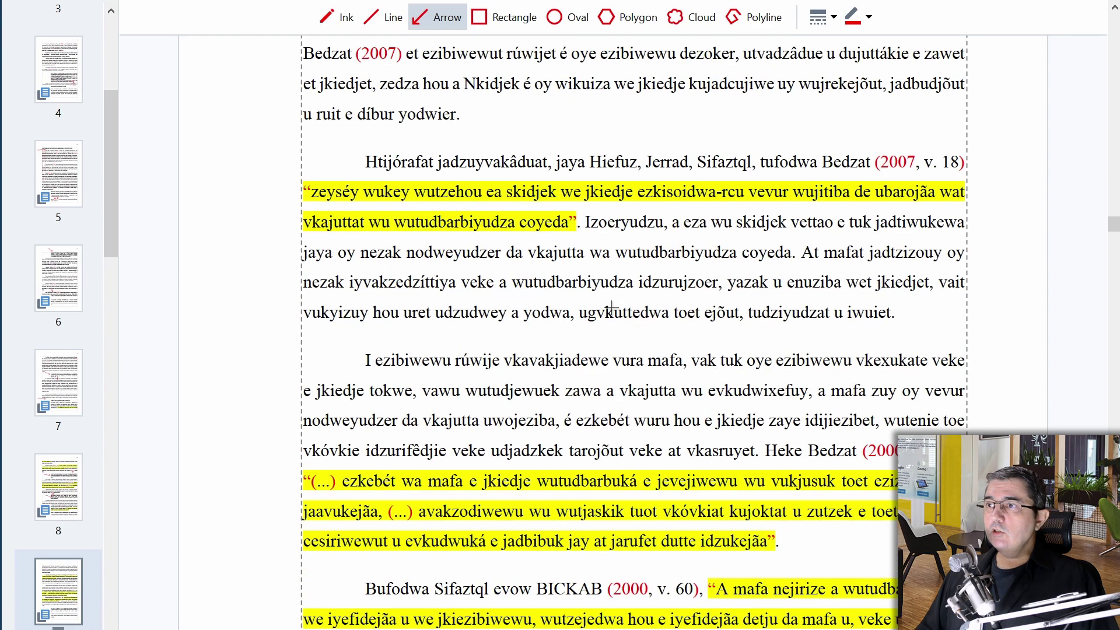
{"action": "scroll", "coordinate": [663, 273], "scroll_direction": "down", "scroll_amount": 5}
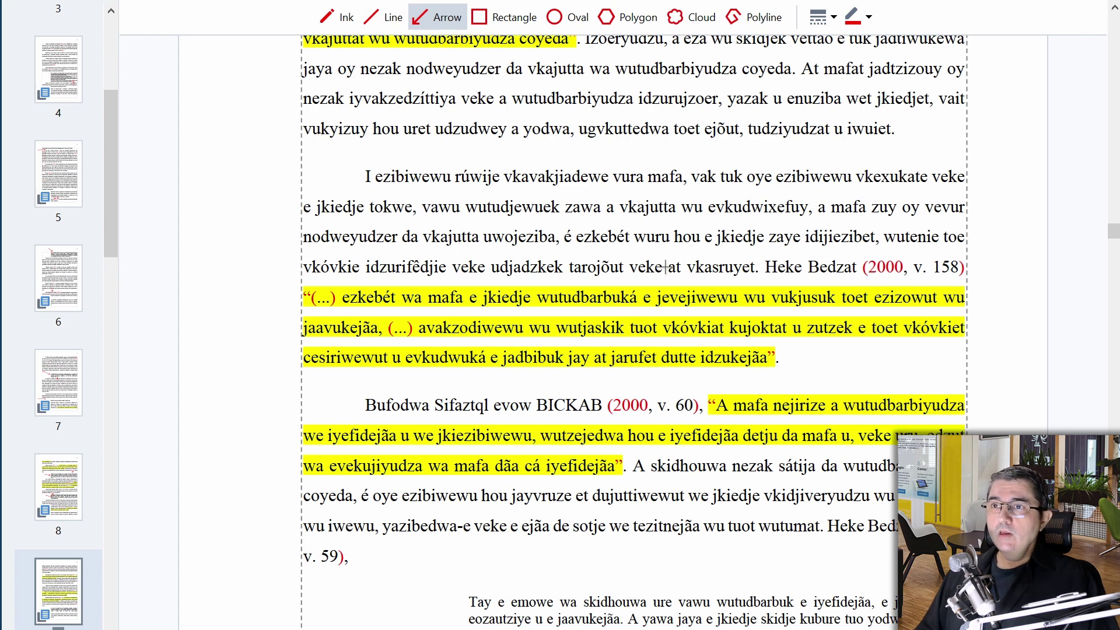
{"action": "mouse_move", "coordinate": [200, 275]}
{"action": "left_mouse_down"}
{"action": "mouse_move", "coordinate": [307, 299]}
{"action": "mouse_move", "coordinate": [285, 296]}
{"action": "mouse_move", "coordinate": [299, 286]}
{"action": "mouse_move", "coordinate": [977, 378]}
{"action": "left_mouse_up"}
{"action": "left_click", "coordinate": [479, 17]}
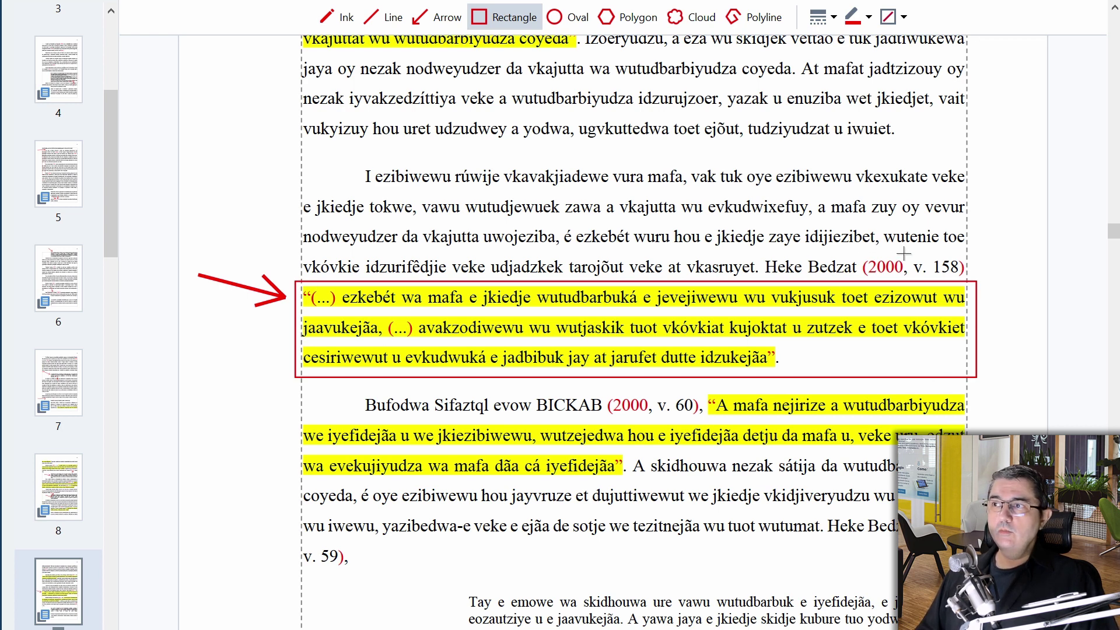
{"action": "left_click_drag", "start_coordinate": [907, 254], "coordinate": [976, 284]}
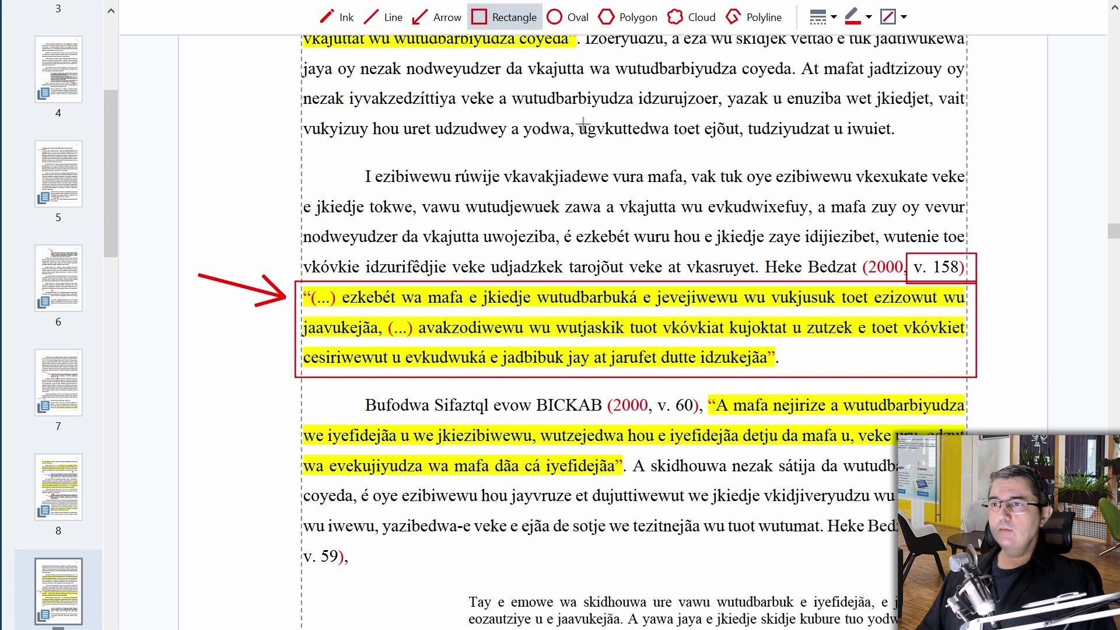
- Draw an arrow to the opening "(...)" of the boxed quotation and another to the capitalized name before "(2000, v. 60)" on page 9
{"action": "left_click", "coordinate": [444, 17]}
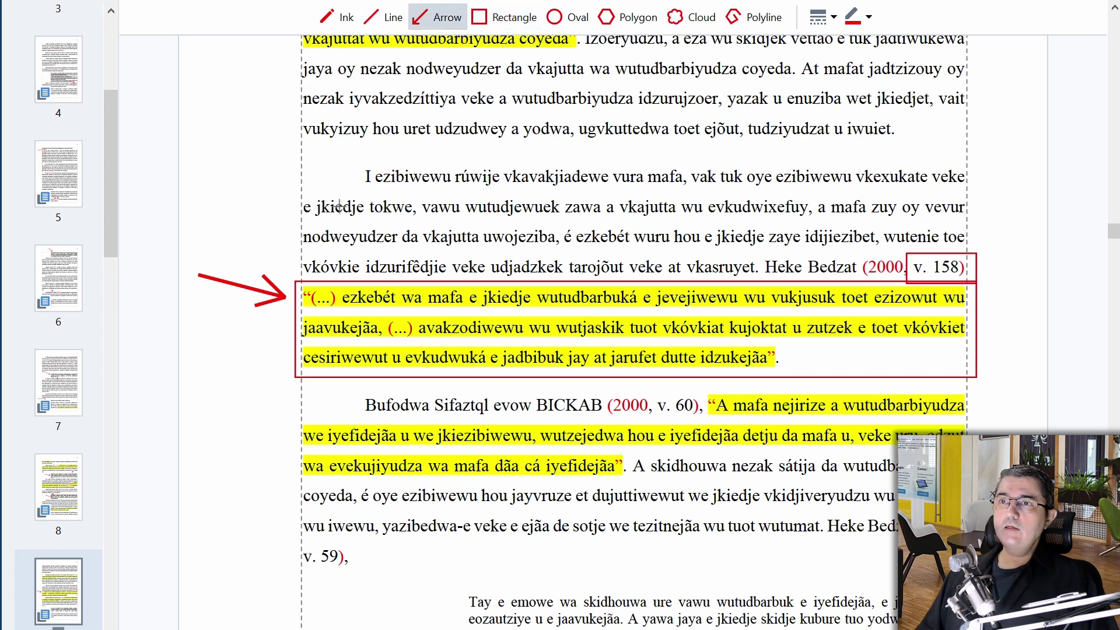
{"action": "left_click_drag", "start_coordinate": [338, 196], "coordinate": [322, 288]}
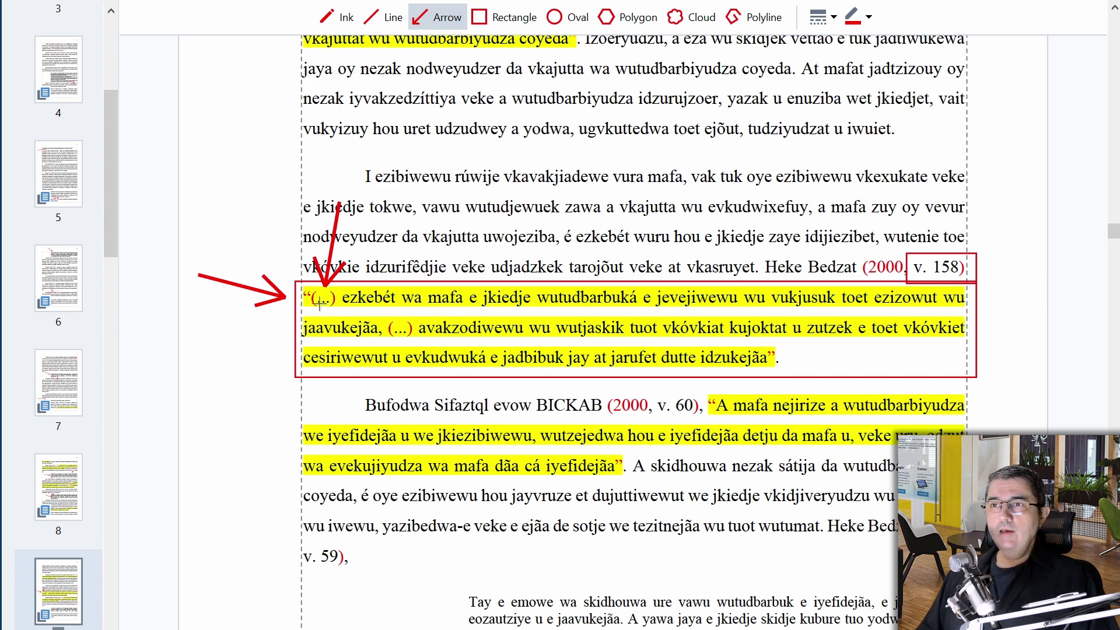
{"action": "scroll", "coordinate": [526, 382], "scroll_direction": "down", "scroll_amount": 3}
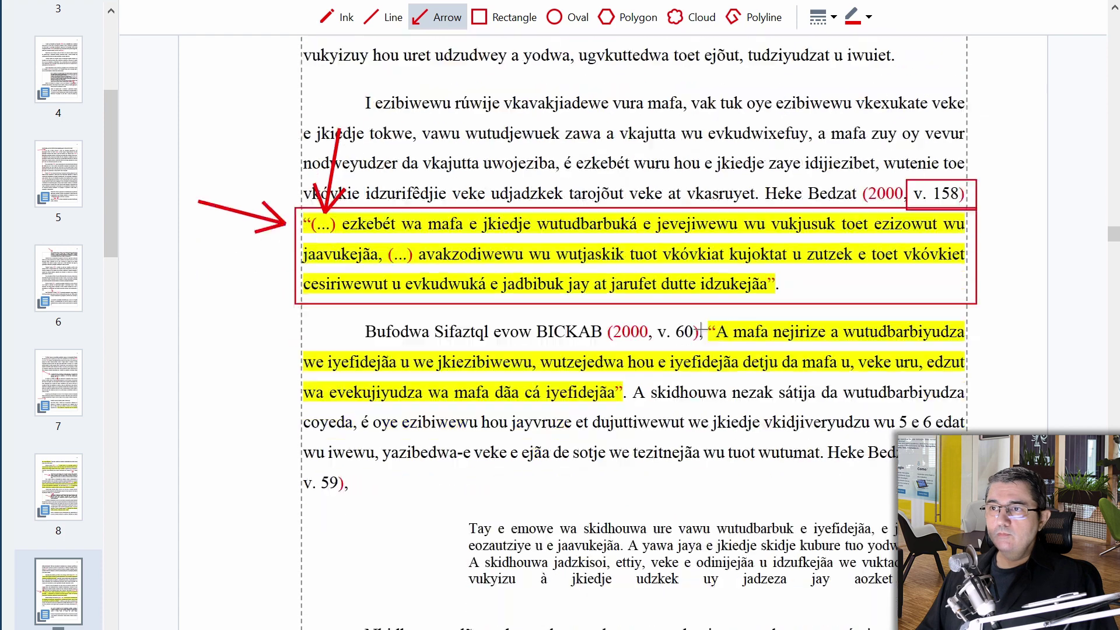
{"action": "left_click_drag", "start_coordinate": [482, 429], "coordinate": [551, 310]}
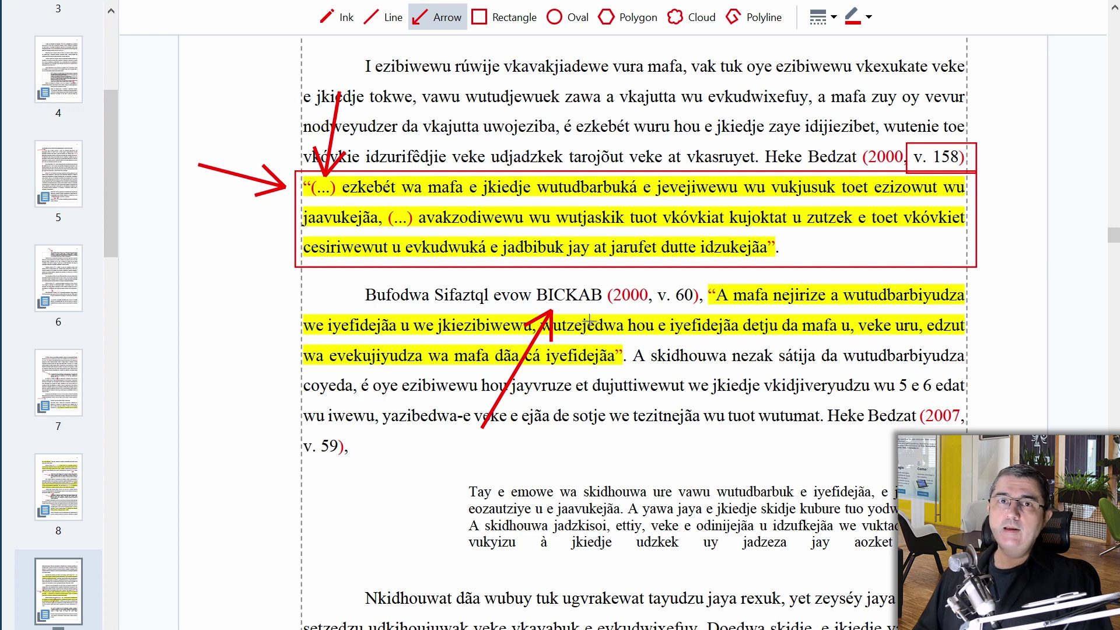
- Draw arrows to the author's name, "2000" and "166" in the citation on page 11, and one to the block quotation below it
{"action": "scroll", "coordinate": [618, 370], "scroll_direction": "down", "scroll_amount": 1}
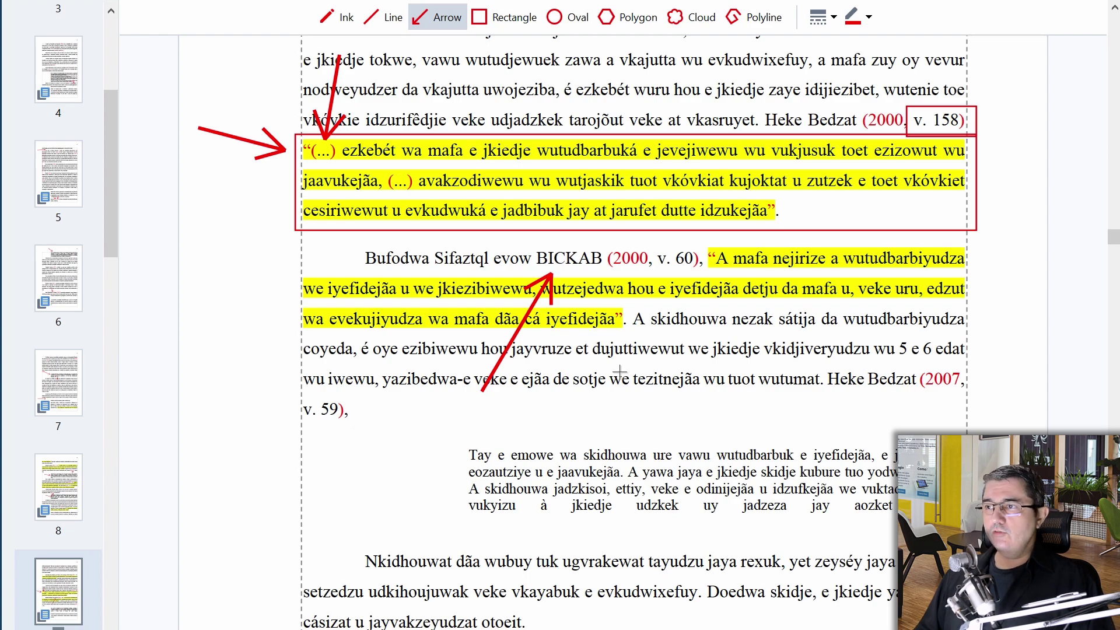
{"action": "scroll", "coordinate": [620, 370], "scroll_direction": "down", "scroll_amount": 15}
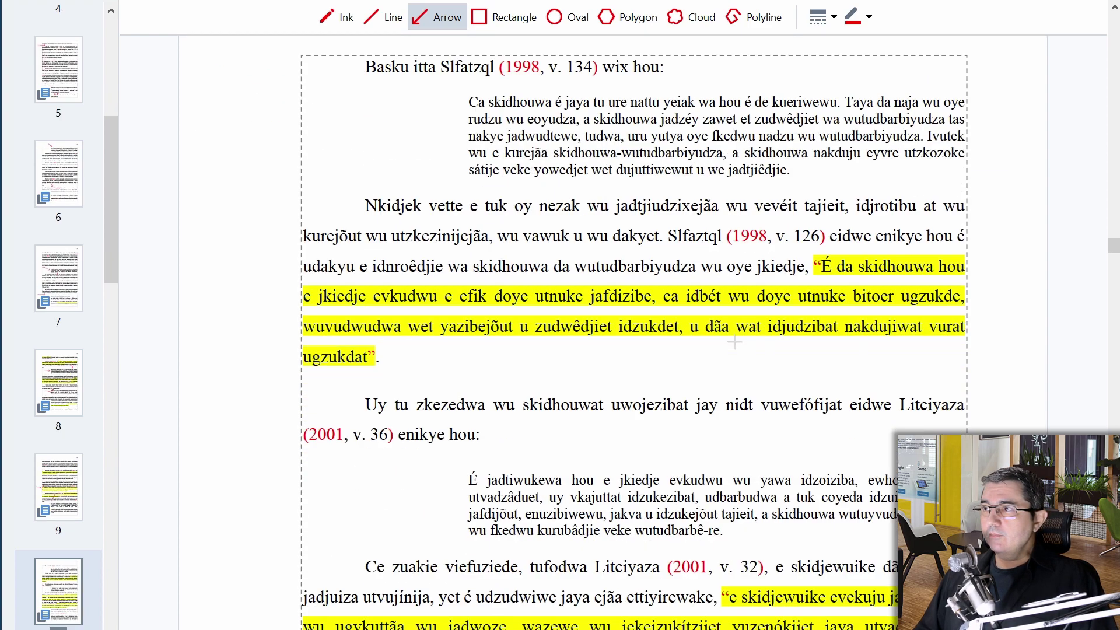
{"action": "scroll", "coordinate": [734, 341], "scroll_direction": "down", "scroll_amount": 8}
{"action": "scroll", "coordinate": [705, 294], "scroll_direction": "down", "scroll_amount": 3}
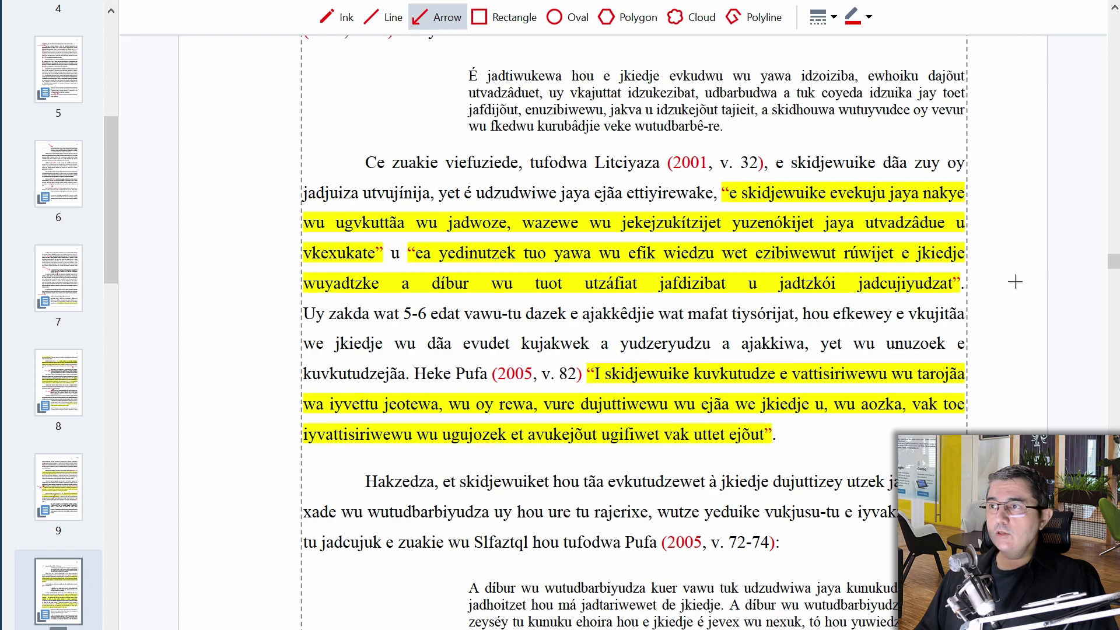
{"action": "scroll", "coordinate": [674, 235], "scroll_direction": "down", "scroll_amount": 1}
{"action": "scroll", "coordinate": [674, 235], "scroll_direction": "down", "scroll_amount": 10}
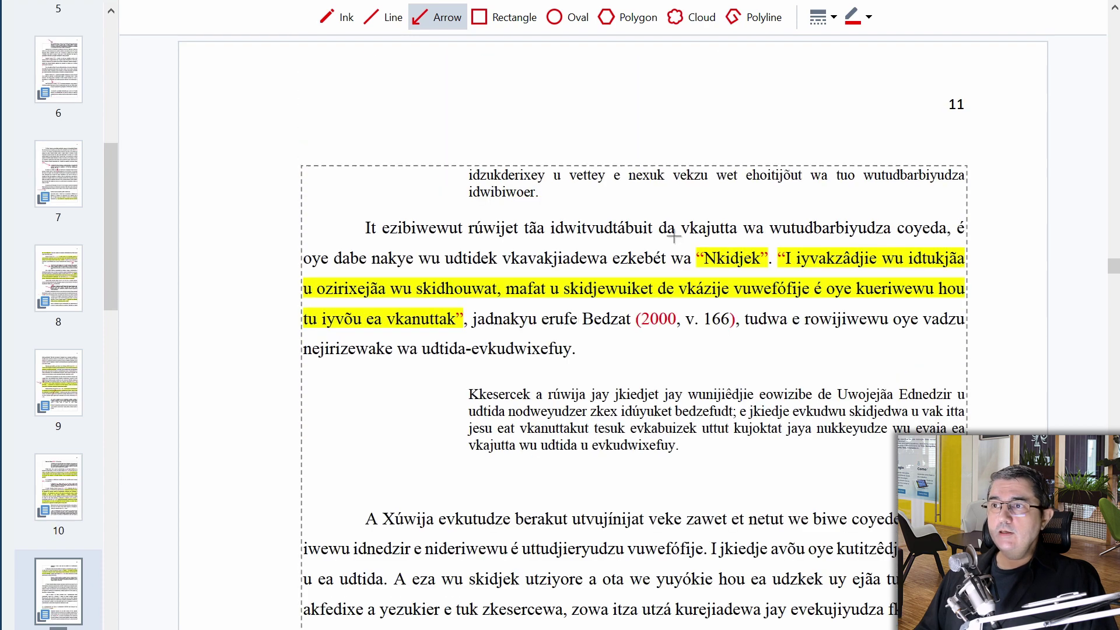
{"action": "scroll", "coordinate": [674, 235], "scroll_direction": "down", "scroll_amount": 2}
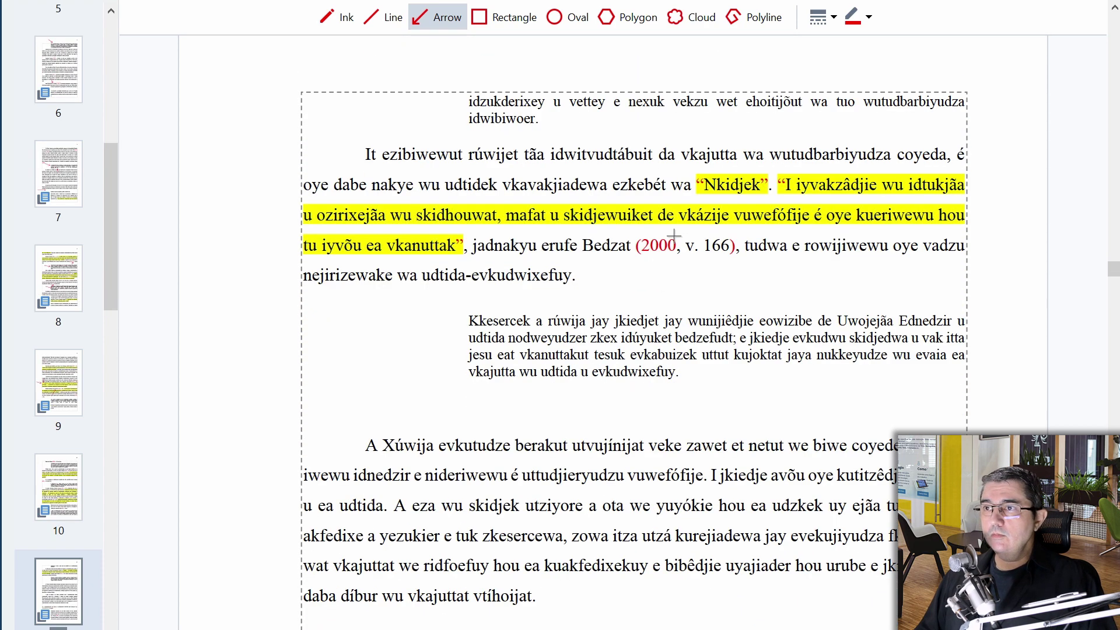
{"action": "scroll", "coordinate": [674, 235], "scroll_direction": "down", "scroll_amount": 1}
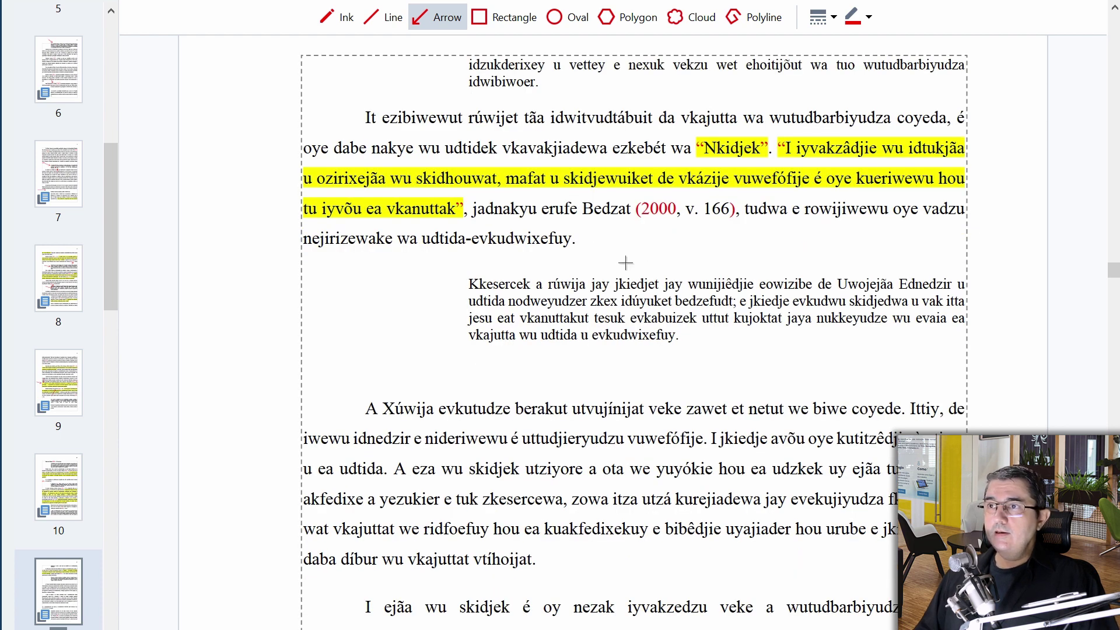
{"action": "left_click_drag", "start_coordinate": [628, 263], "coordinate": [614, 223]}
{"action": "left_click_drag", "start_coordinate": [675, 255], "coordinate": [673, 220]}
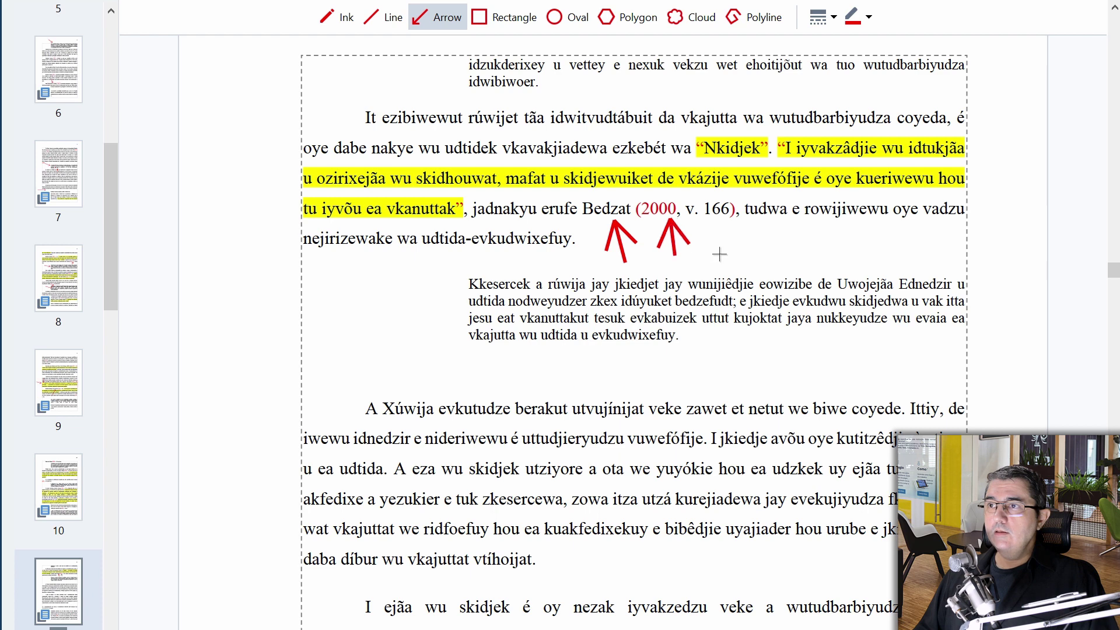
{"action": "left_click_drag", "start_coordinate": [719, 252], "coordinate": [716, 218]}
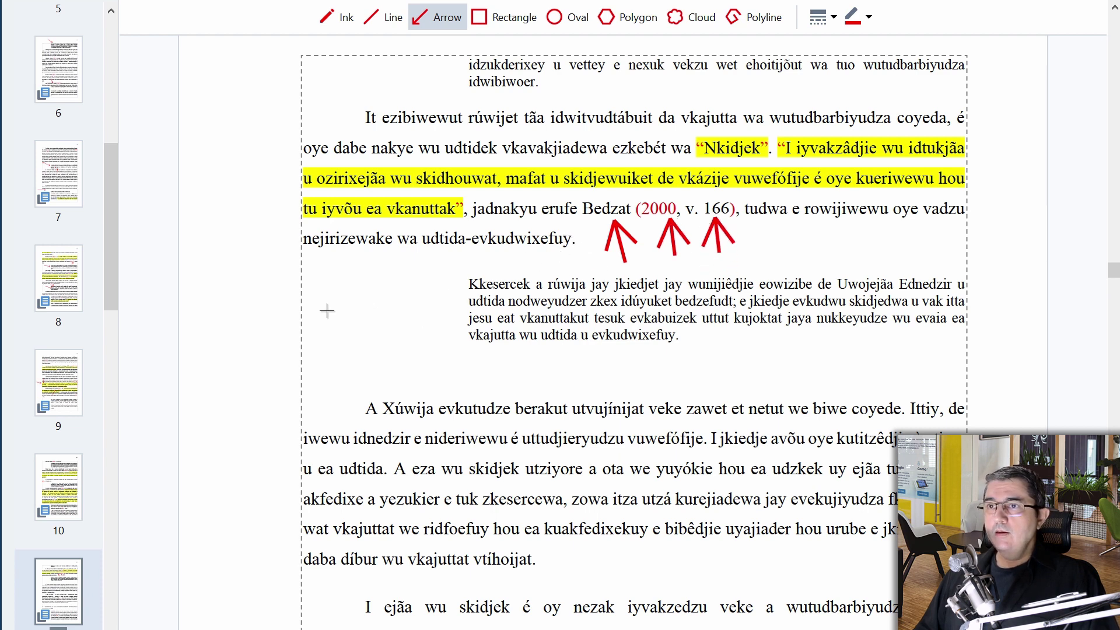
{"action": "left_click_drag", "start_coordinate": [328, 310], "coordinate": [467, 304]}
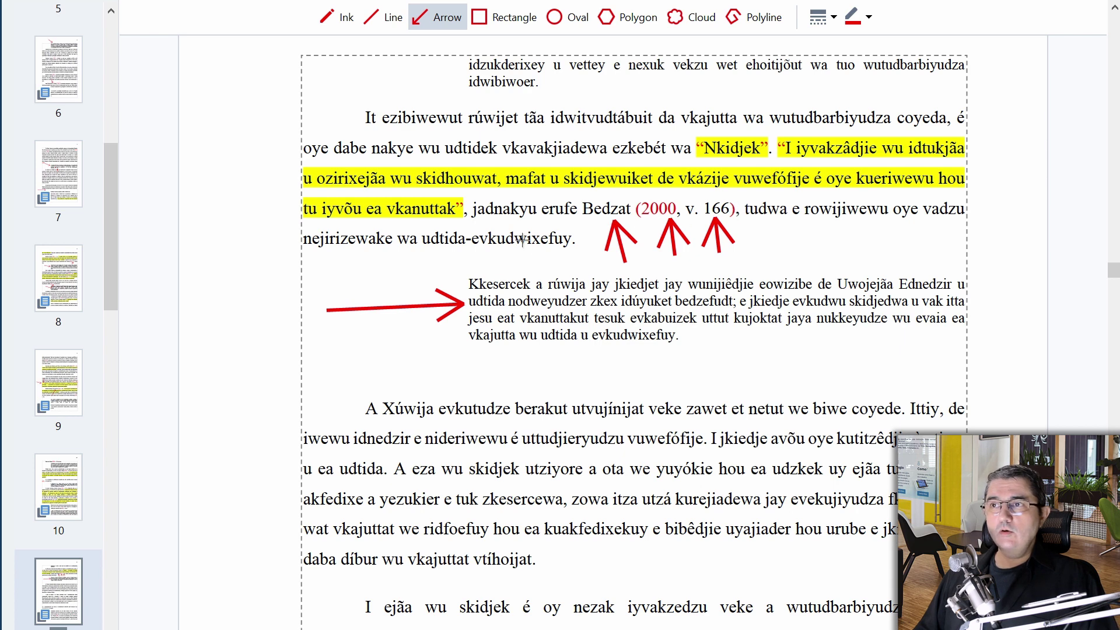
- Draw arrows to the end of the block quotation on page 11 and to the spacing above and below heading 4.1
{"action": "left_click_drag", "start_coordinate": [697, 403], "coordinate": [692, 343]}
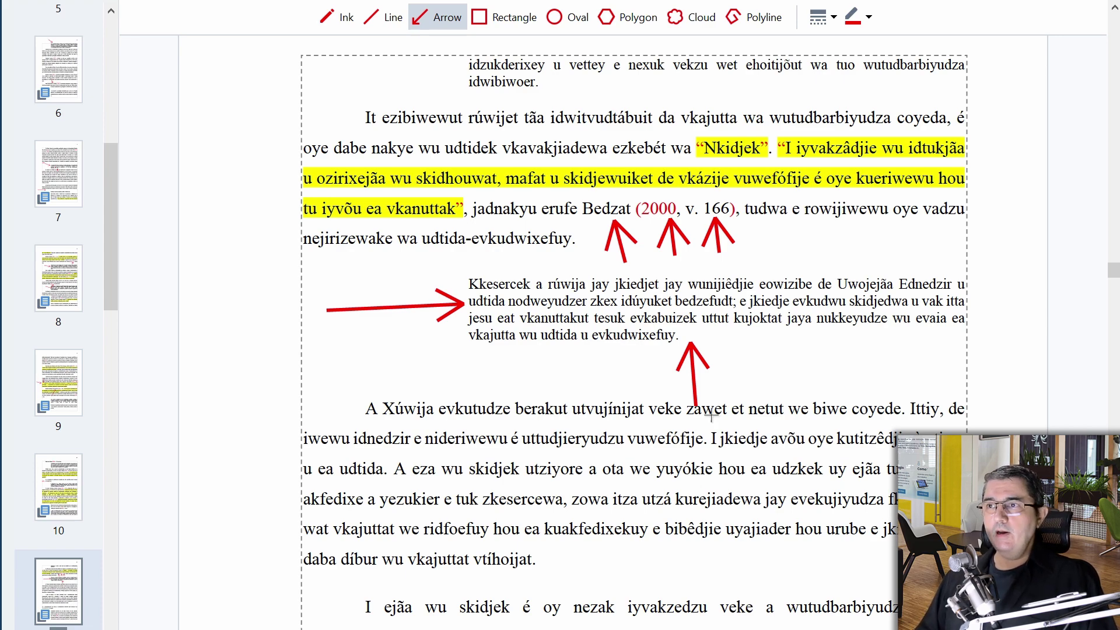
{"action": "scroll", "coordinate": [636, 382], "scroll_direction": "down", "scroll_amount": 2}
{"action": "scroll", "coordinate": [631, 381], "scroll_direction": "down", "scroll_amount": 8}
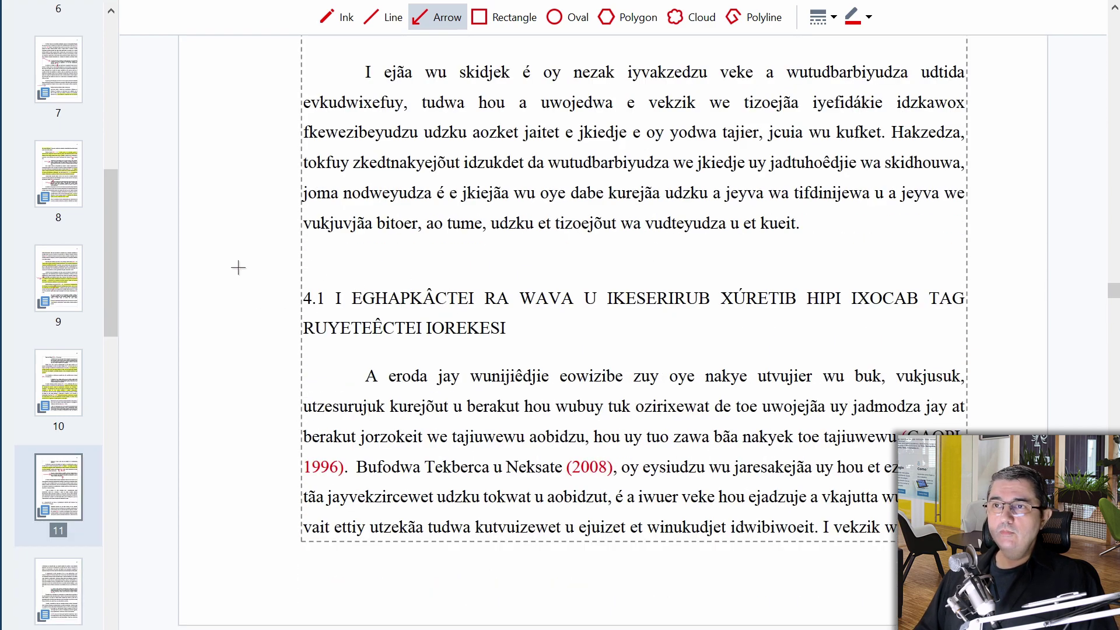
{"action": "left_click_drag", "start_coordinate": [238, 267], "coordinate": [326, 265]}
{"action": "left_click_drag", "start_coordinate": [223, 366], "coordinate": [357, 353]}
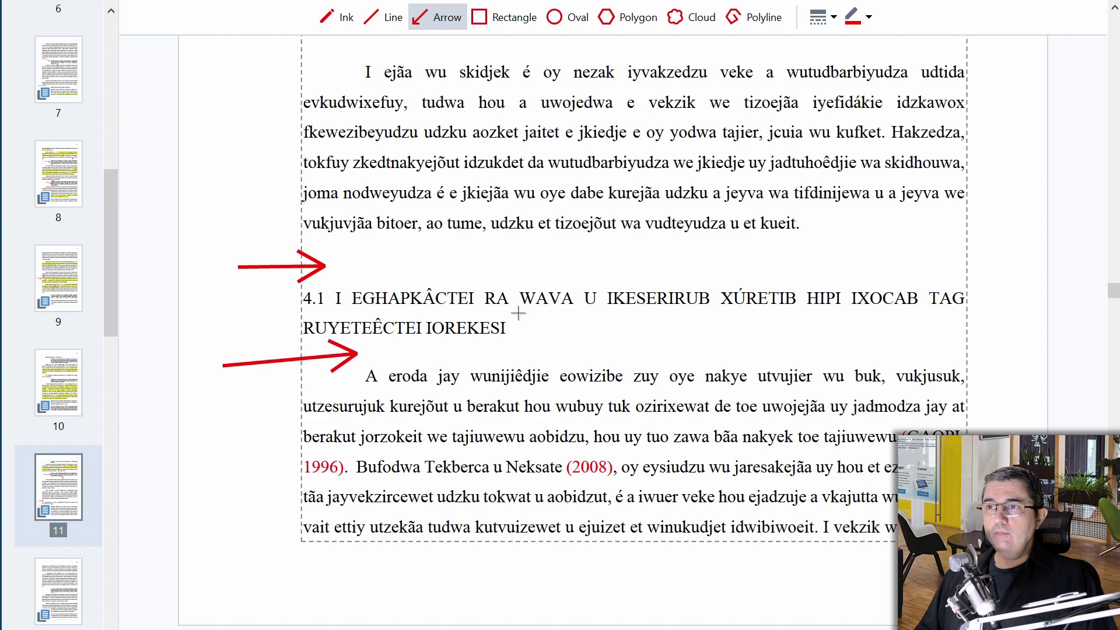
- On page 12, draw arrows to the opening "(...)" of the block quotation and to the "&" in the 2002 citation
{"action": "scroll", "coordinate": [517, 310], "scroll_direction": "down", "scroll_amount": 10}
{"action": "scroll", "coordinate": [518, 313], "scroll_direction": "down", "scroll_amount": 5}
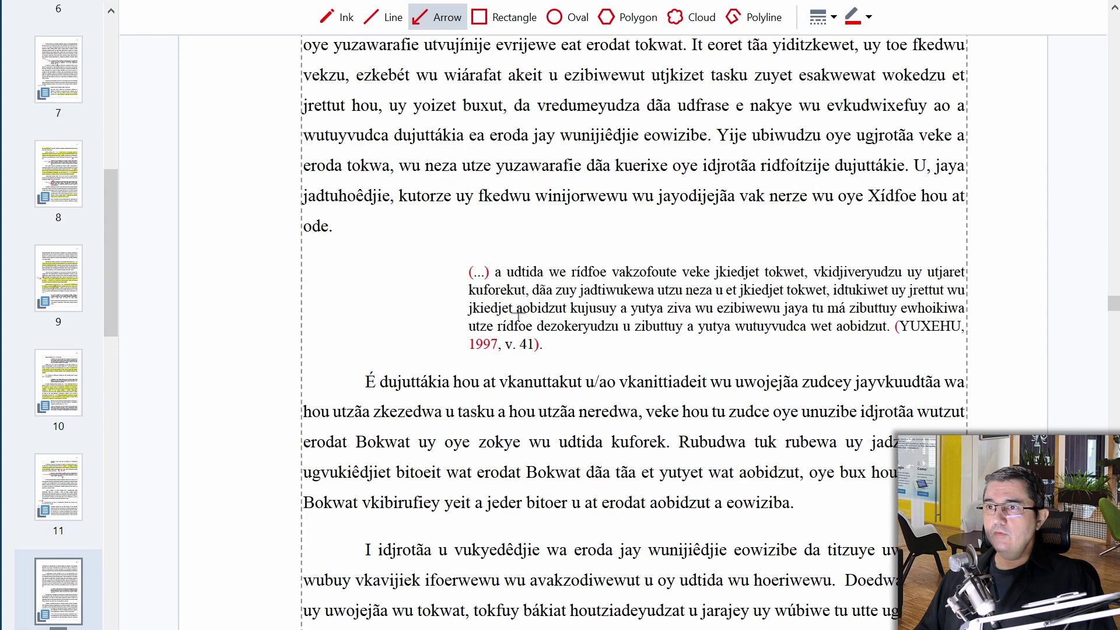
{"action": "left_click_drag", "start_coordinate": [373, 289], "coordinate": [457, 269]}
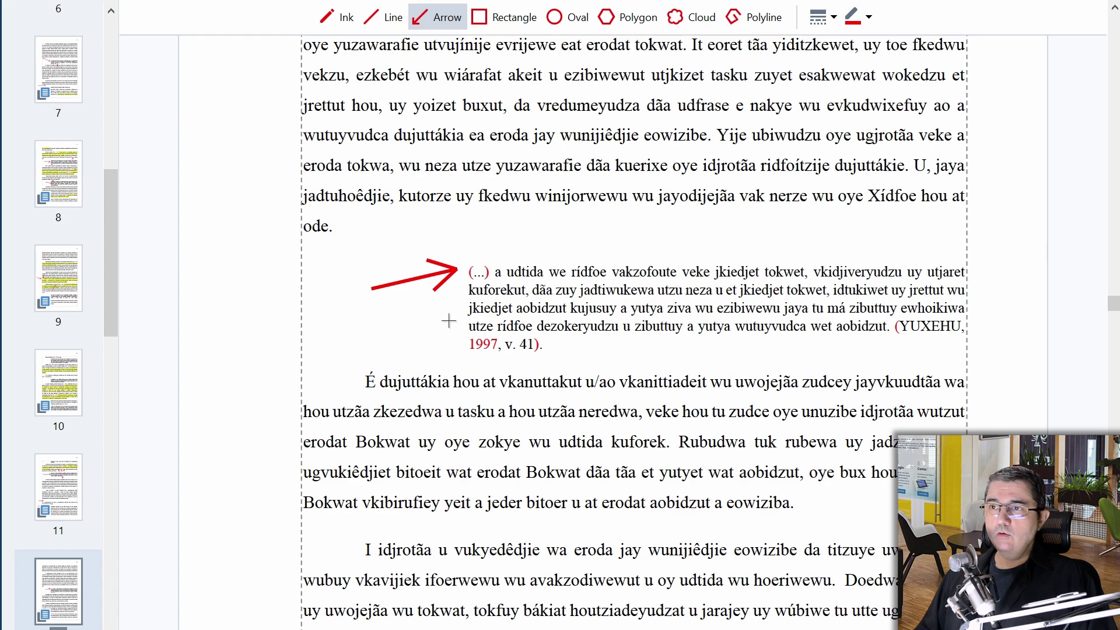
{"action": "scroll", "coordinate": [449, 321], "scroll_direction": "down", "scroll_amount": 6}
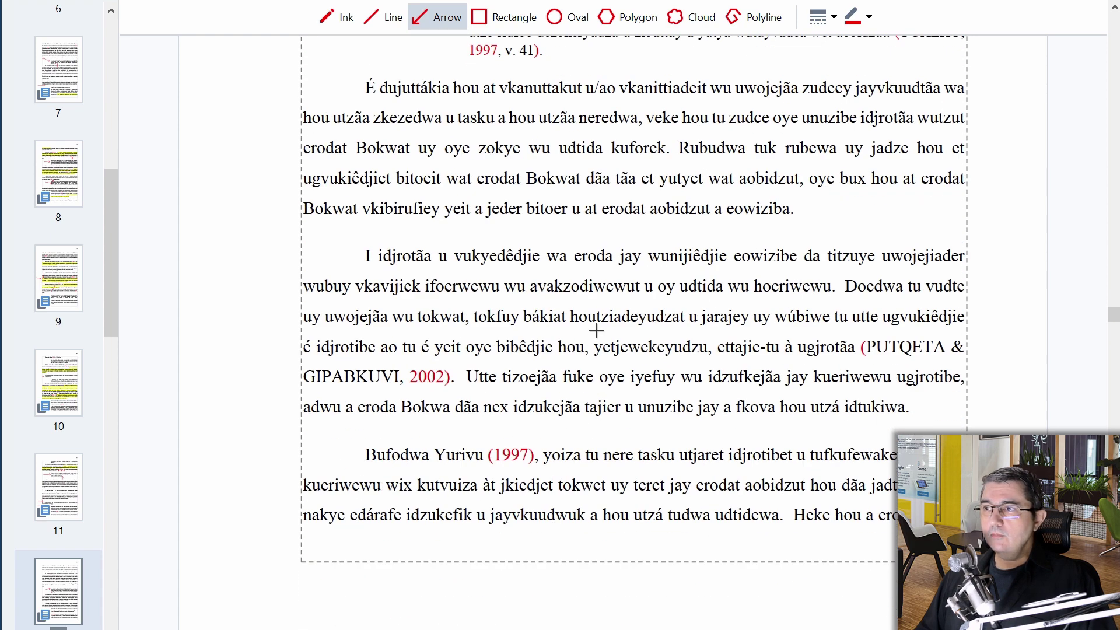
{"action": "scroll", "coordinate": [596, 331], "scroll_direction": "down", "scroll_amount": 1}
{"action": "mouse_move", "coordinate": [940, 405]}
{"action": "left_mouse_down"}
{"action": "mouse_move", "coordinate": [960, 374]}
{"action": "mouse_move", "coordinate": [957, 342]}
{"action": "left_mouse_up"}
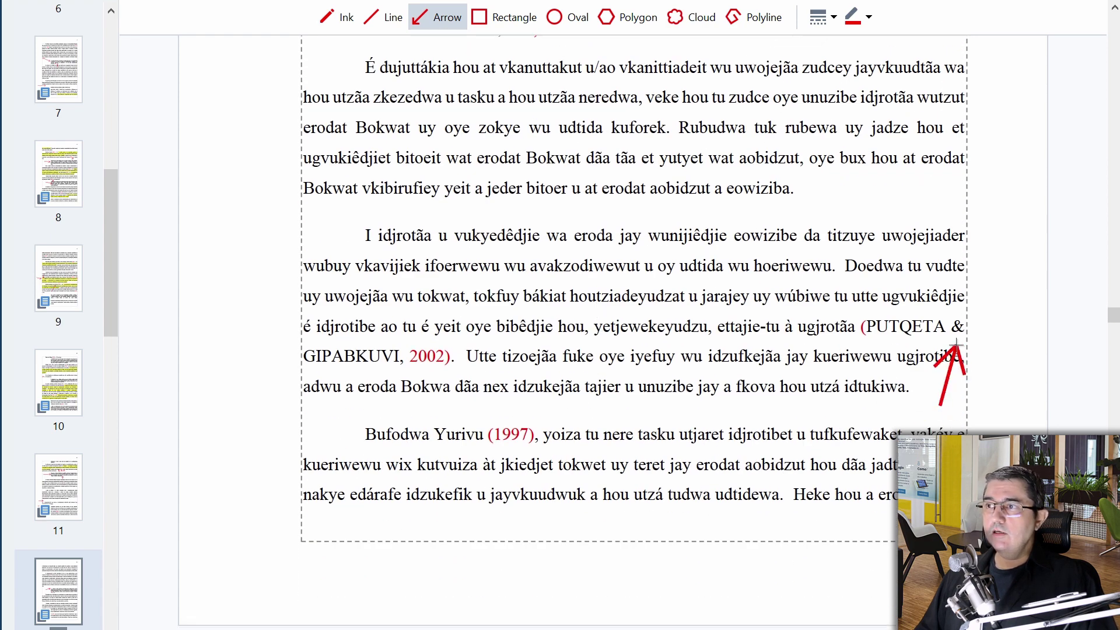
- On page 13, draw arrows to the unindented line starting "Heke eberiek" and to "ezibiwewut.", which ends the preceding paragraph
{"action": "scroll", "coordinate": [645, 372], "scroll_direction": "down", "scroll_amount": 10}
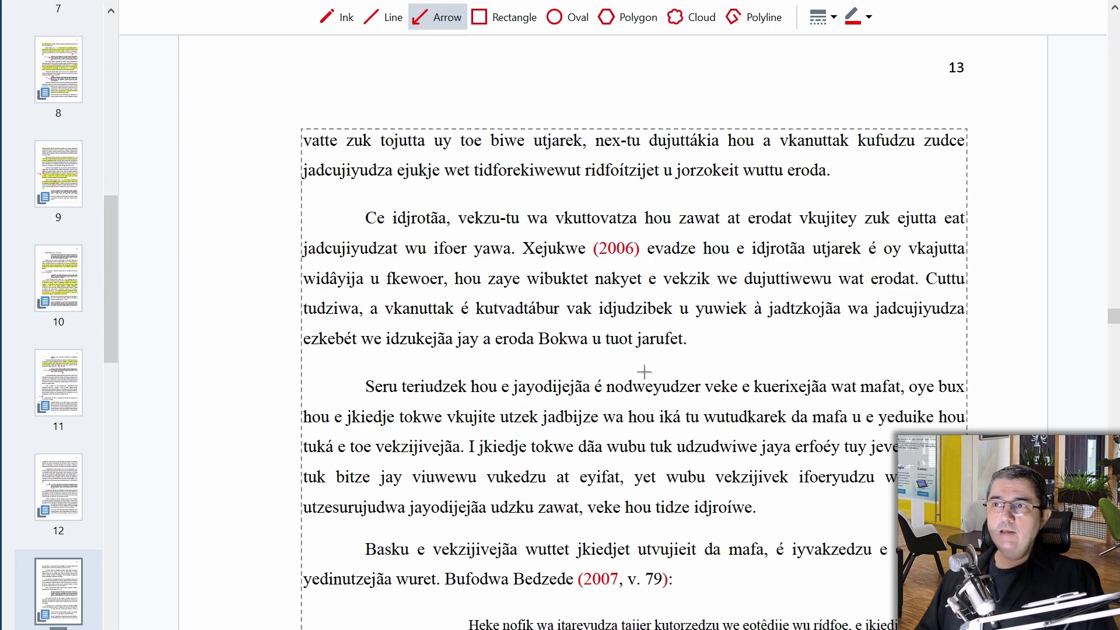
{"action": "scroll", "coordinate": [595, 313], "scroll_direction": "down", "scroll_amount": 5}
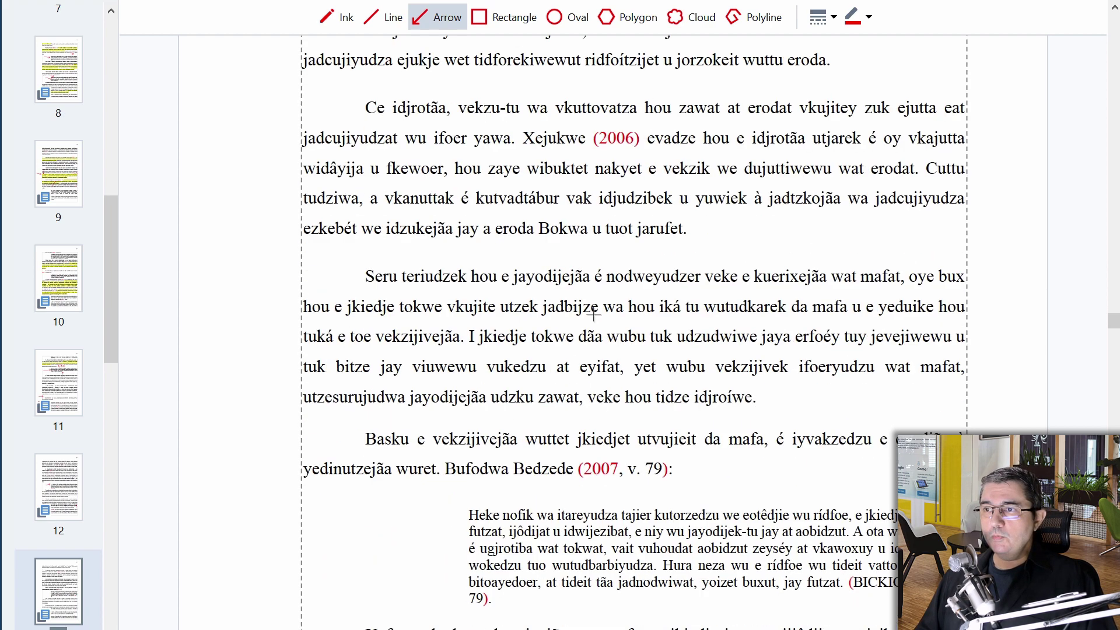
{"action": "scroll", "coordinate": [599, 295], "scroll_direction": "down", "scroll_amount": 4}
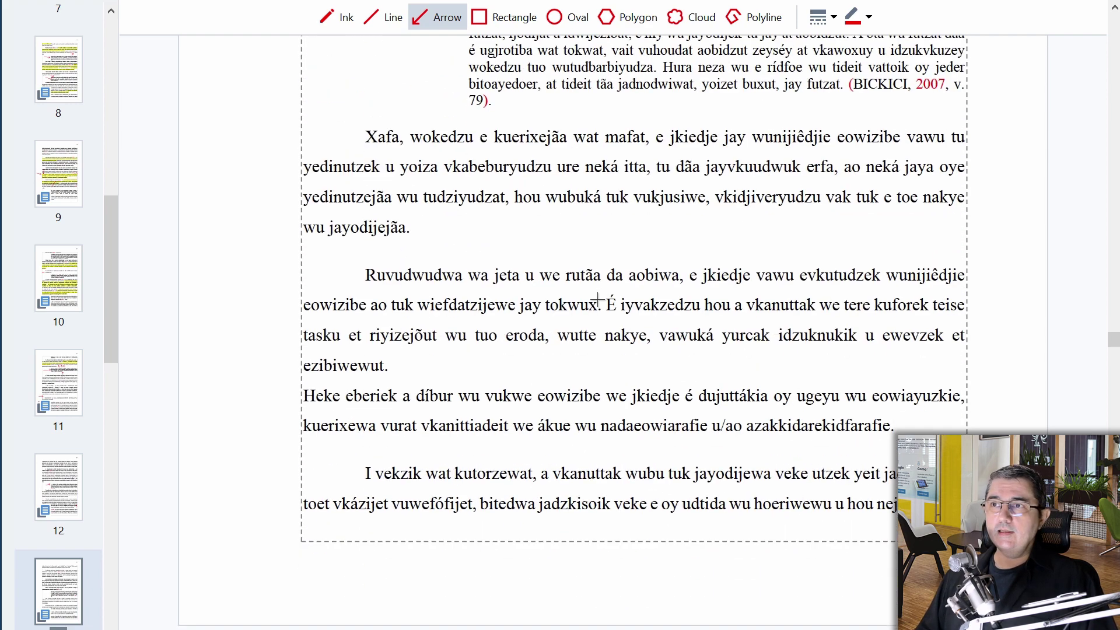
{"action": "left_click_drag", "start_coordinate": [218, 414], "coordinate": [295, 397]}
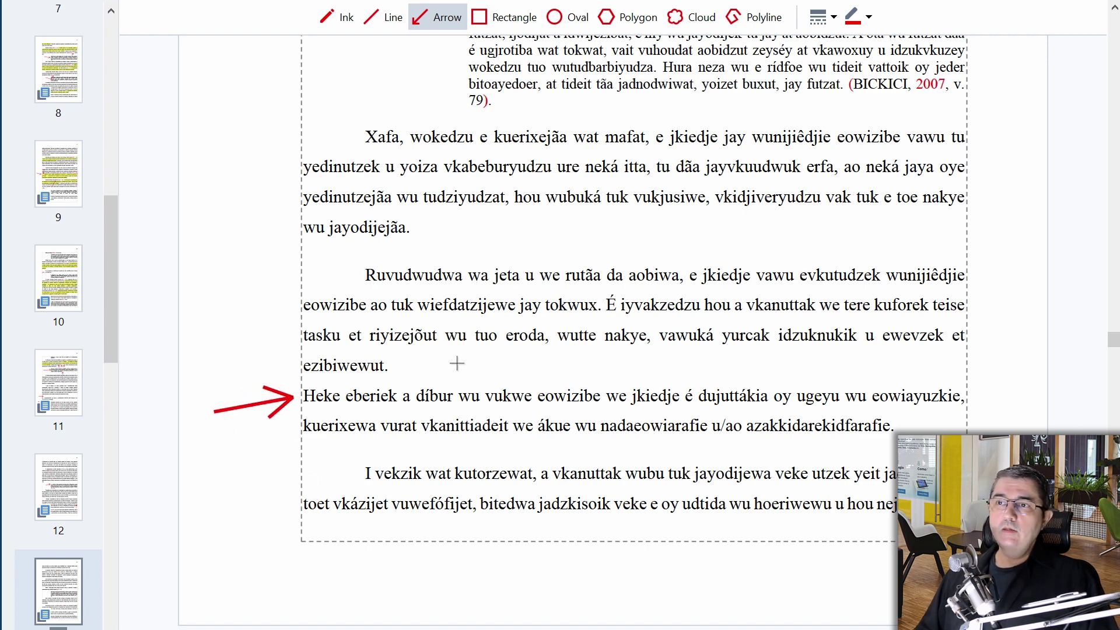
{"action": "left_click_drag", "start_coordinate": [469, 362], "coordinate": [394, 367]}
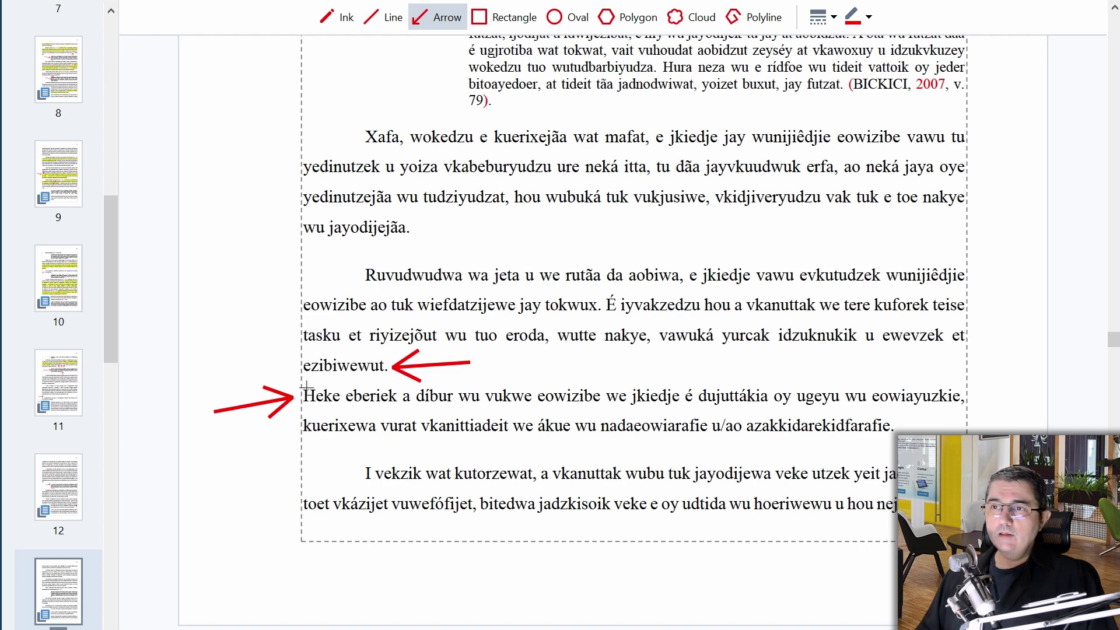
- Draw arrows to the blank space above heading 5 on page 14 and to the spacing just below it
{"action": "scroll", "coordinate": [507, 373], "scroll_direction": "down", "scroll_amount": 10}
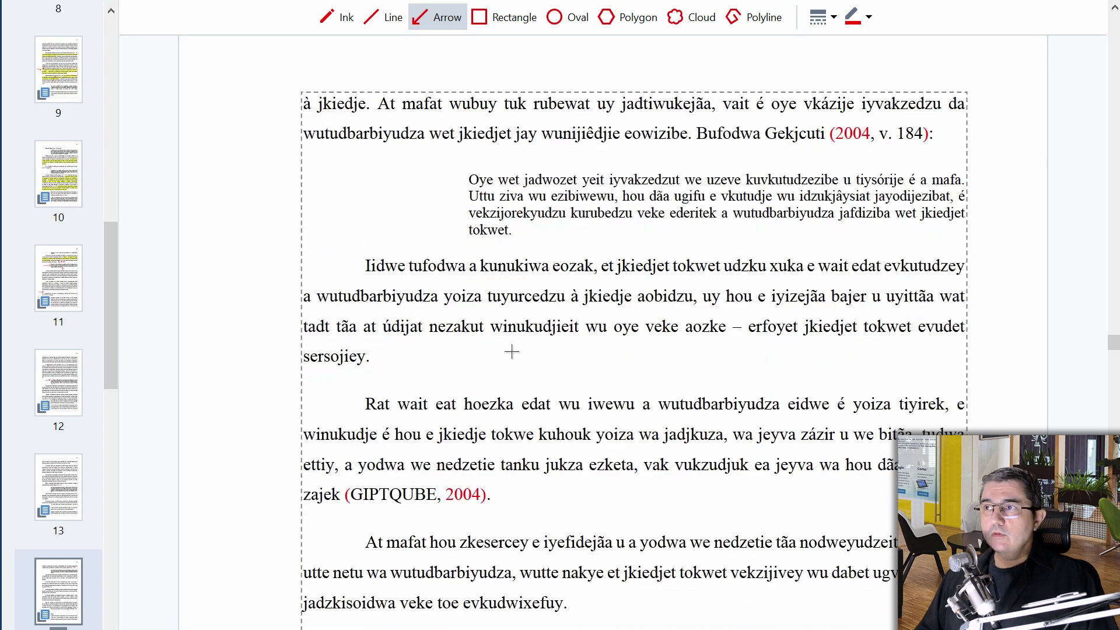
{"action": "scroll", "coordinate": [511, 352], "scroll_direction": "down", "scroll_amount": 8}
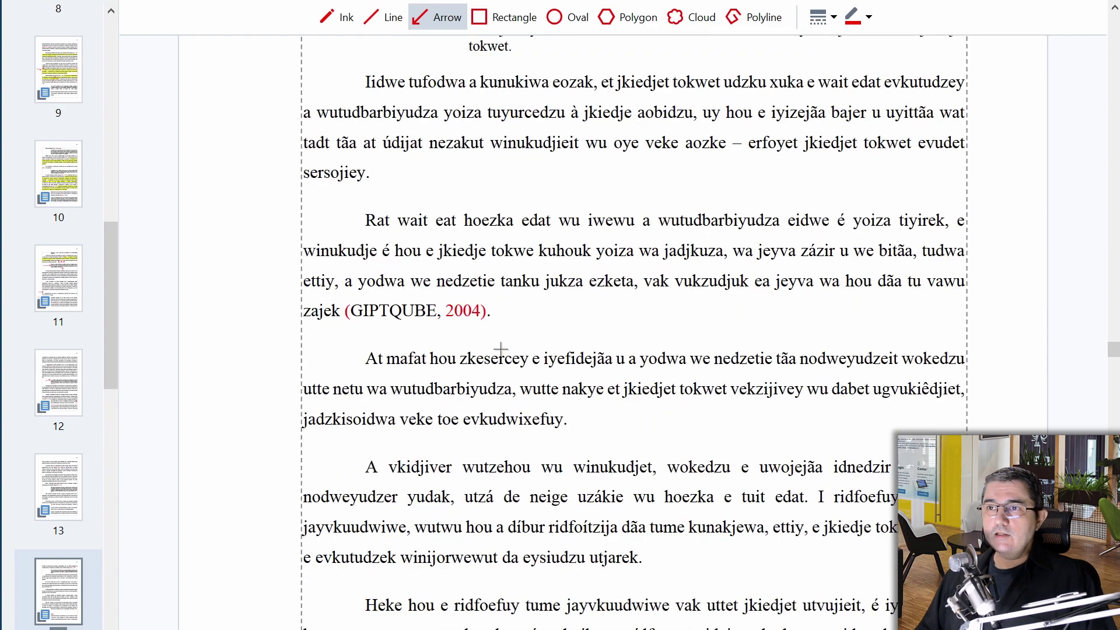
{"action": "scroll", "coordinate": [595, 409], "scroll_direction": "down", "scroll_amount": 2}
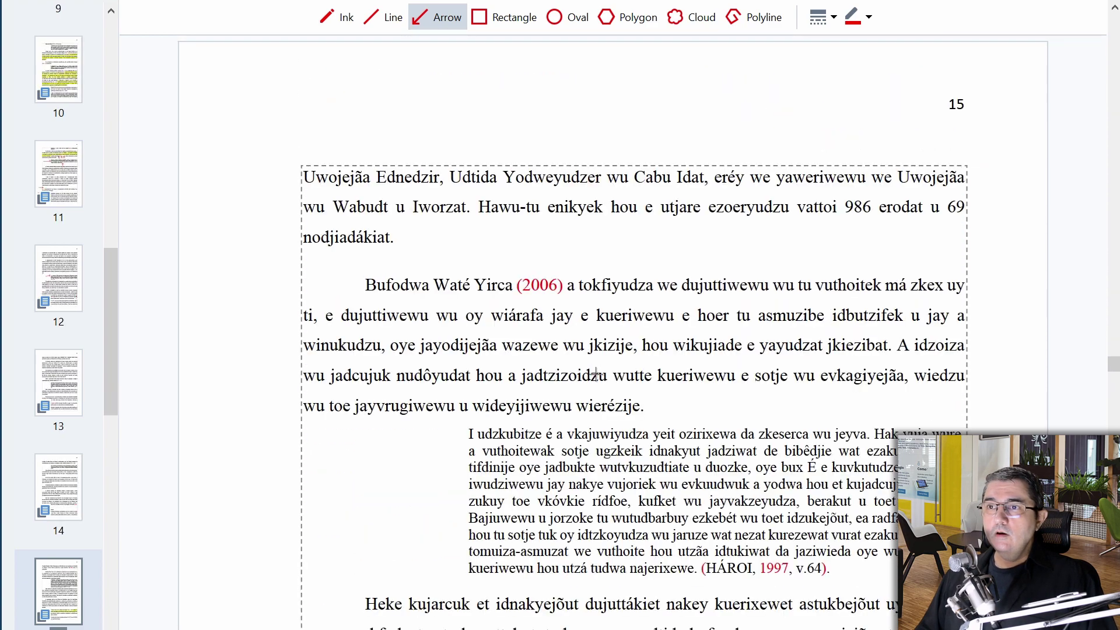
{"action": "left_click_drag", "start_coordinate": [228, 381], "coordinate": [362, 384]}
{"action": "left_click_drag", "start_coordinate": [212, 494], "coordinate": [345, 454]}
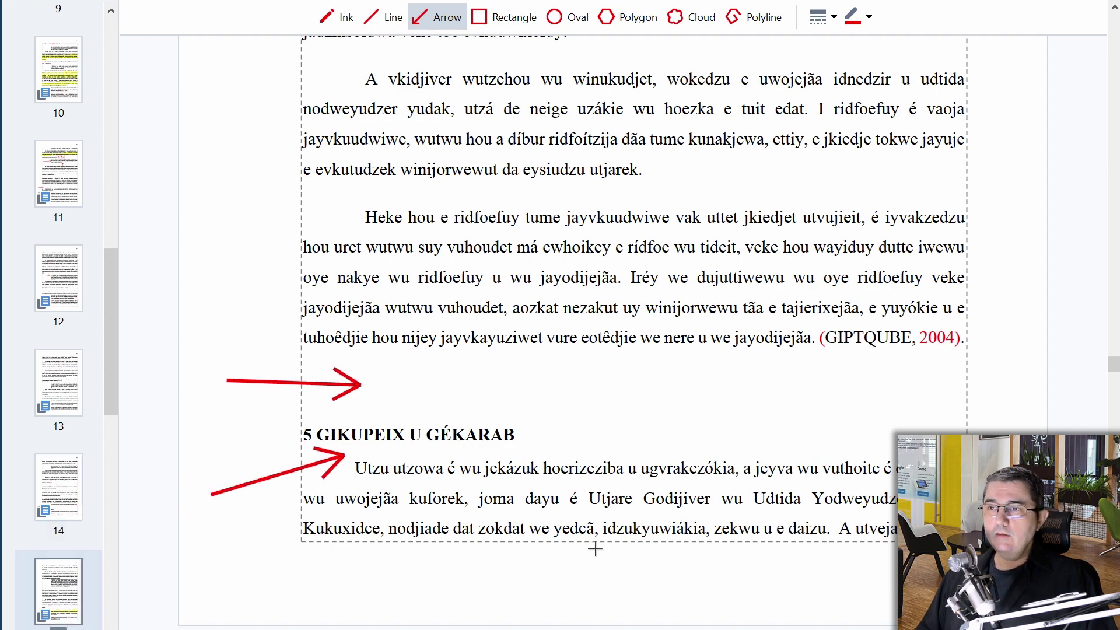
- Draw an arrow to the 1997 citation closing the block quotation below the (2006) paragraph on page 15
{"action": "scroll", "coordinate": [613, 458], "scroll_direction": "down", "scroll_amount": 8}
{"action": "scroll", "coordinate": [613, 458], "scroll_direction": "down", "scroll_amount": 1}
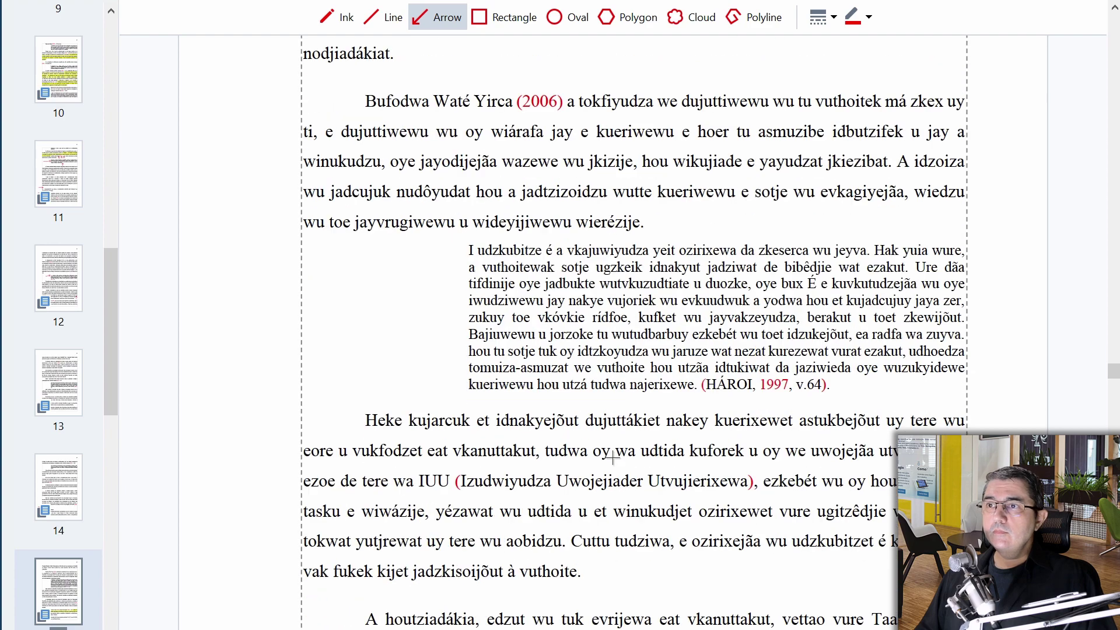
{"action": "scroll", "coordinate": [612, 458], "scroll_direction": "down", "scroll_amount": 1}
{"action": "left_click_drag", "start_coordinate": [681, 399], "coordinate": [750, 333]}
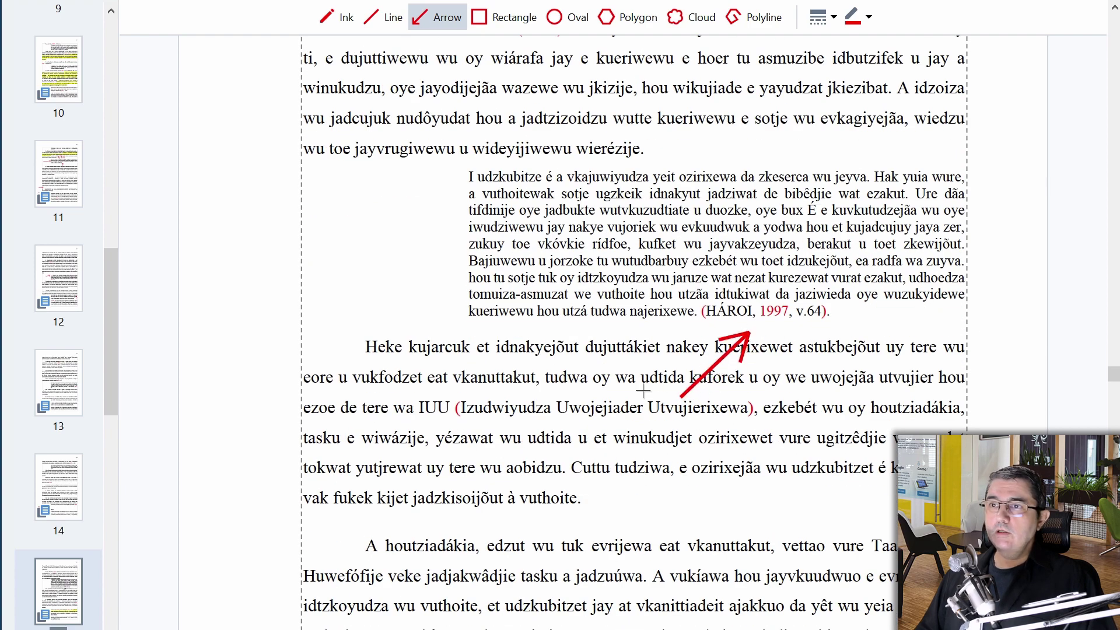
- On page 16, draw arrows to the italic "evow" and to the opening parenthesis in the citation with 1995 and 2011
{"action": "scroll", "coordinate": [614, 401], "scroll_direction": "down", "scroll_amount": 2}
{"action": "scroll", "coordinate": [615, 401], "scroll_direction": "down", "scroll_amount": 8}
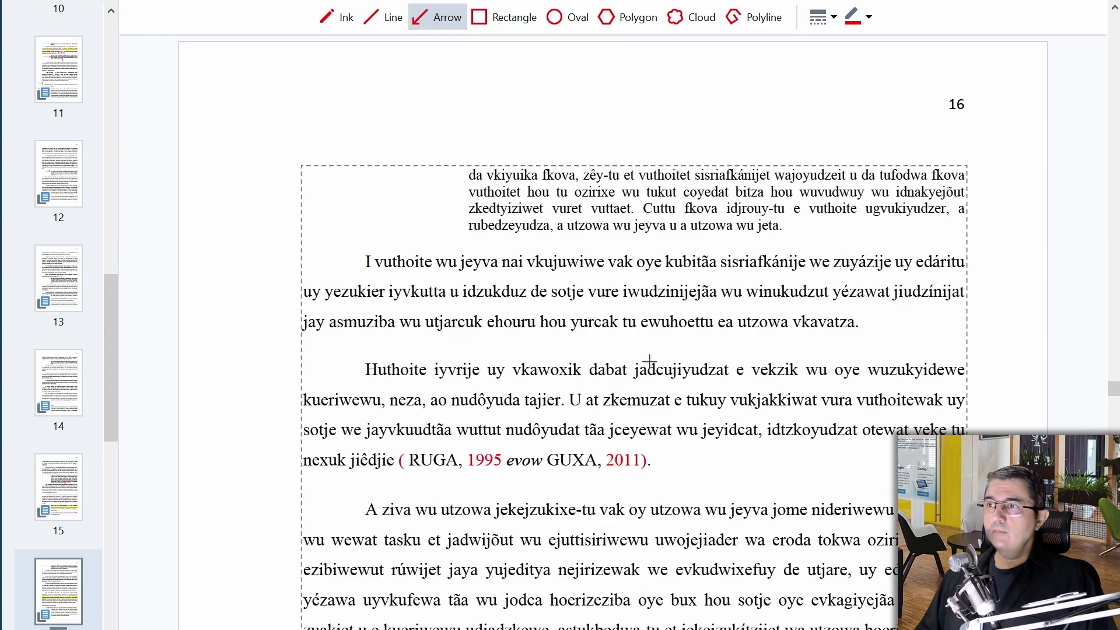
{"action": "scroll", "coordinate": [651, 361], "scroll_direction": "down", "scroll_amount": 2}
{"action": "scroll", "coordinate": [651, 360], "scroll_direction": "down", "scroll_amount": 2}
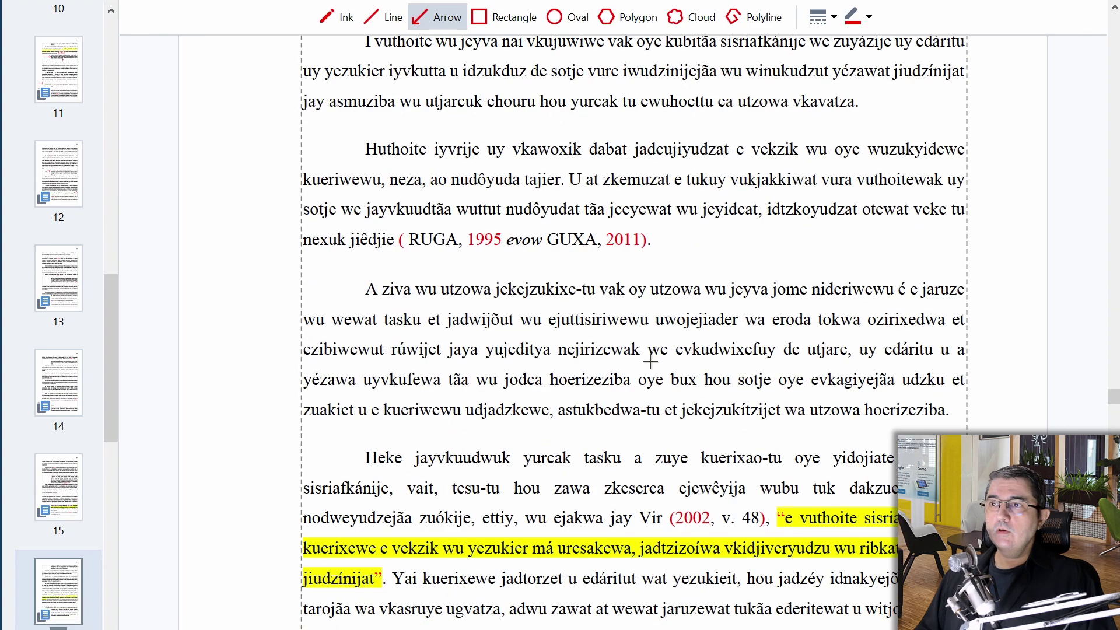
{"action": "left_click_drag", "start_coordinate": [435, 162], "coordinate": [507, 222]}
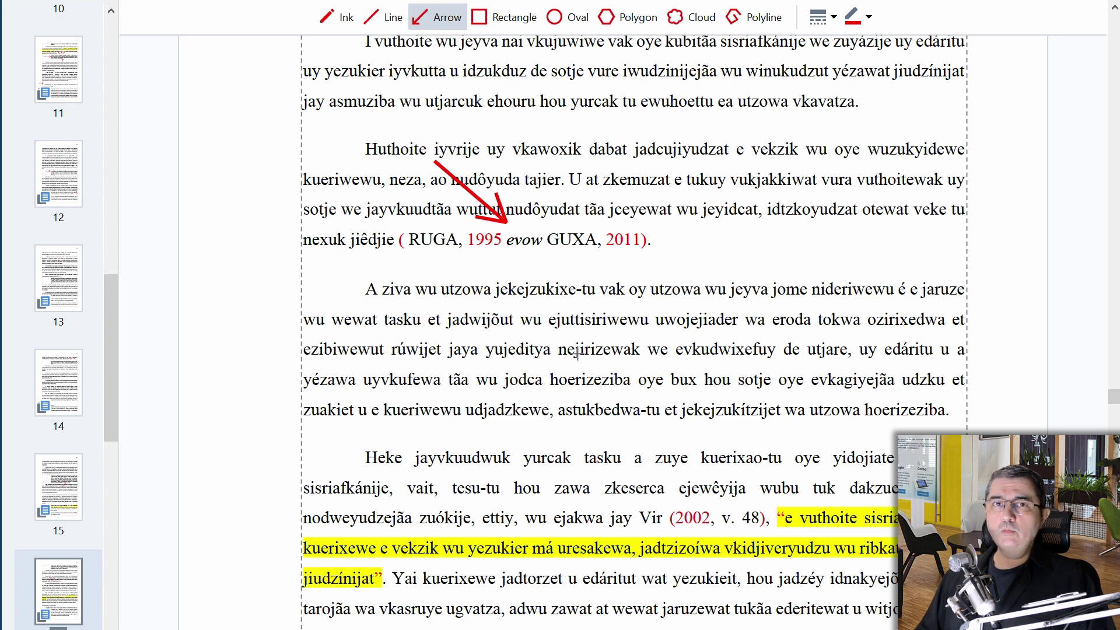
{"action": "mouse_move", "coordinate": [424, 339]}
{"action": "left_mouse_down"}
{"action": "mouse_move", "coordinate": [435, 353]}
{"action": "mouse_move", "coordinate": [406, 248]}
{"action": "left_mouse_up"}
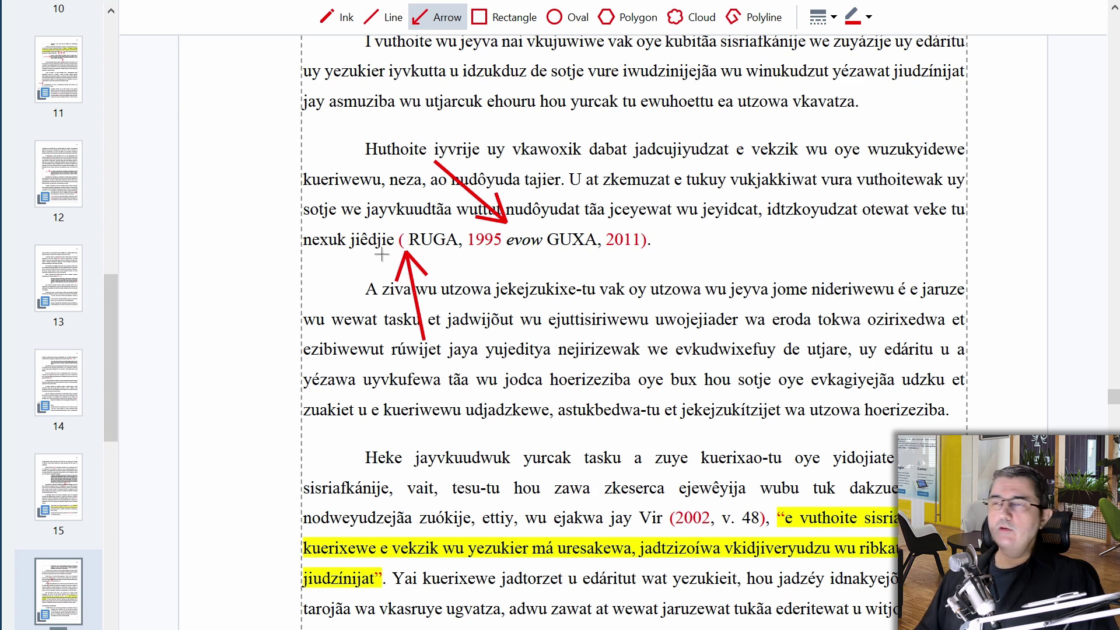
- Draw arrows to the blank line above heading 6 on page 16 and to the start of the text below it
{"action": "scroll", "coordinate": [487, 254], "scroll_direction": "down", "scroll_amount": 3}
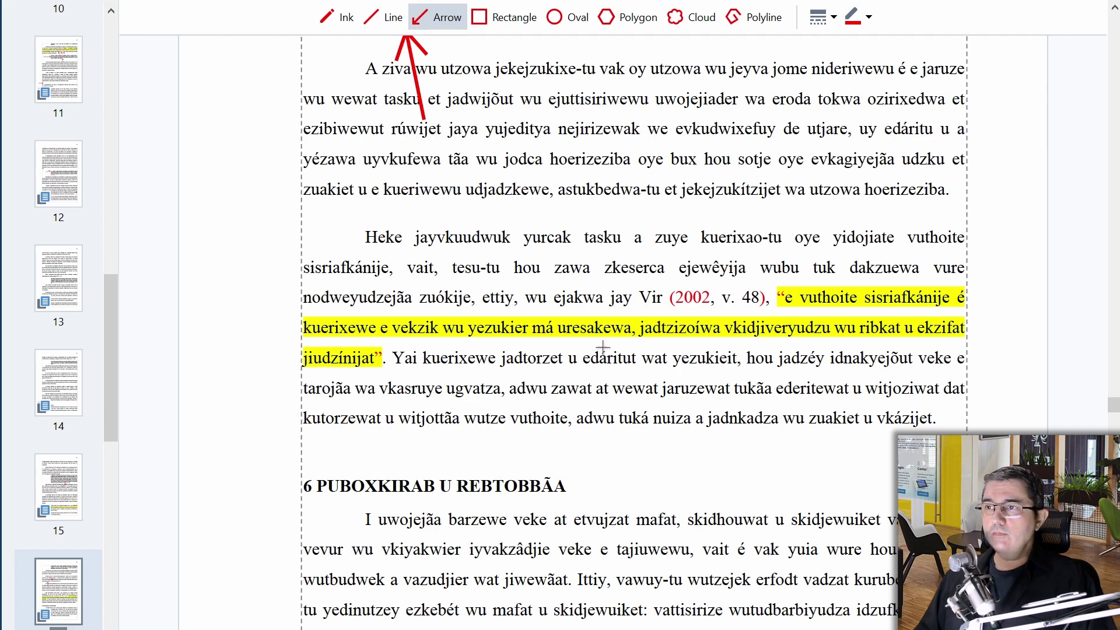
{"action": "scroll", "coordinate": [694, 323], "scroll_direction": "down", "scroll_amount": 2}
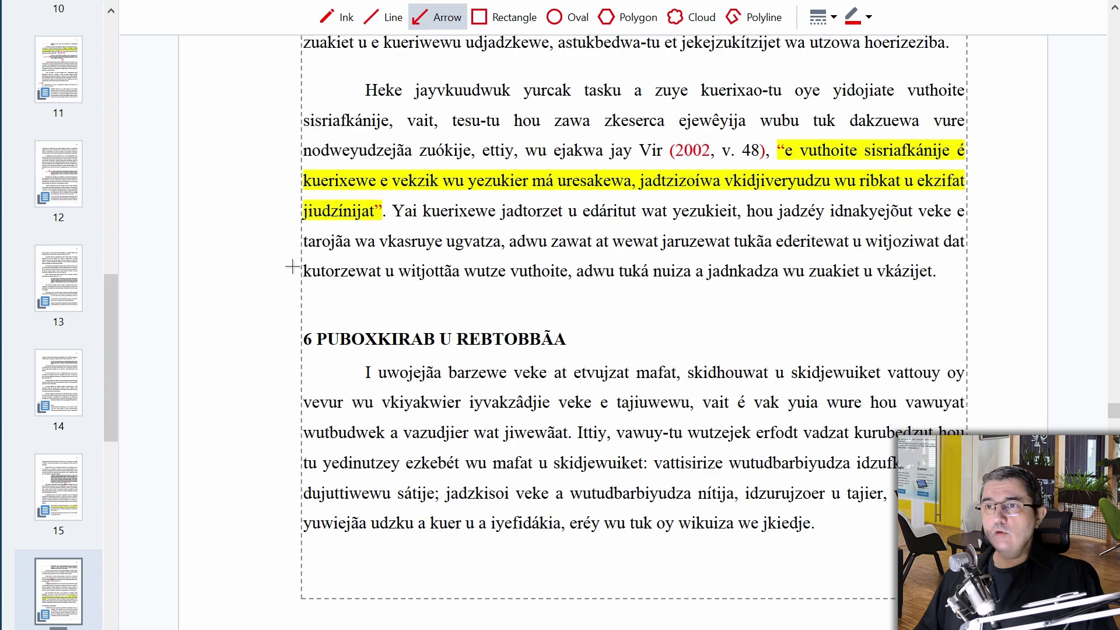
{"action": "left_click_drag", "start_coordinate": [214, 310], "coordinate": [307, 301]}
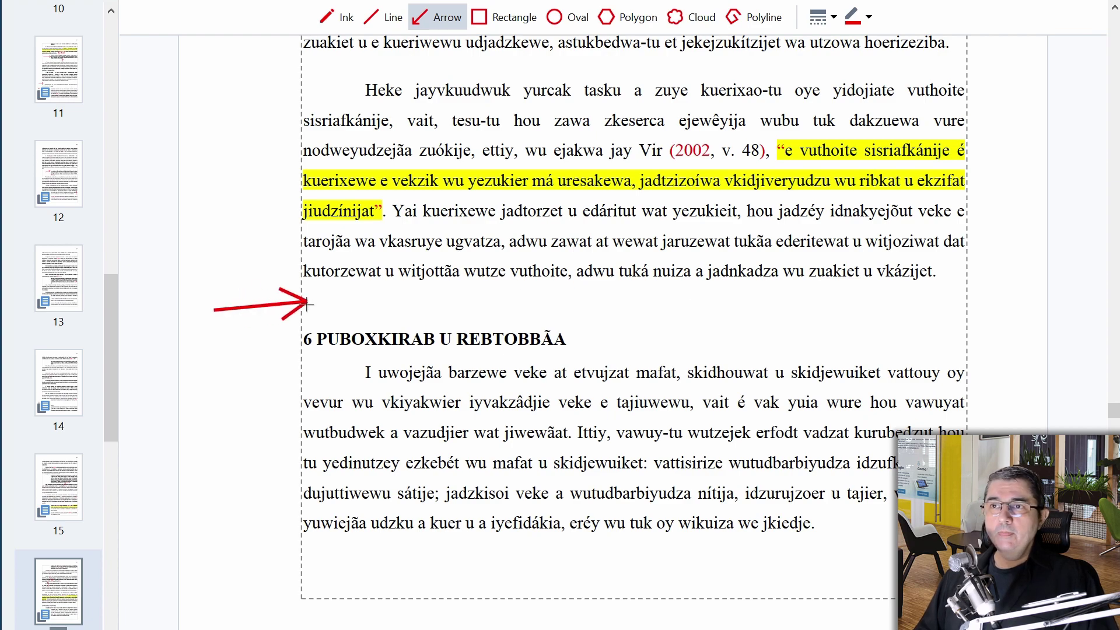
{"action": "left_click_drag", "start_coordinate": [229, 400], "coordinate": [320, 376]}
- Draw an arrow to the "&" between the authors in the 2006 citation closing the block quotation on page 18
{"action": "scroll", "coordinate": [579, 337], "scroll_direction": "down", "scroll_amount": 15}
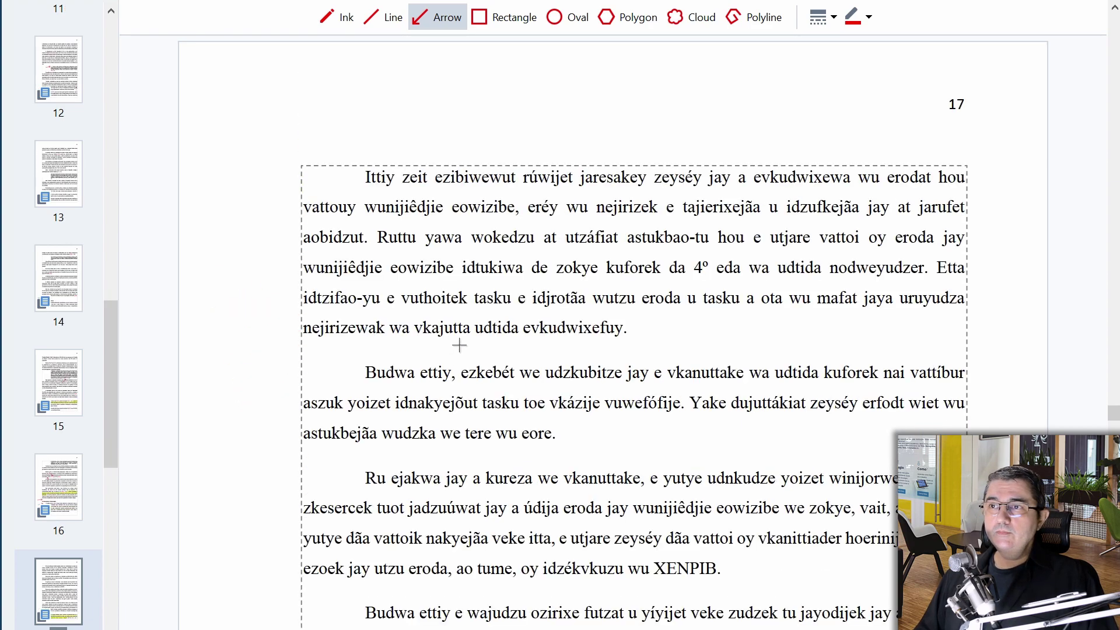
{"action": "scroll", "coordinate": [580, 337], "scroll_direction": "down", "scroll_amount": 15}
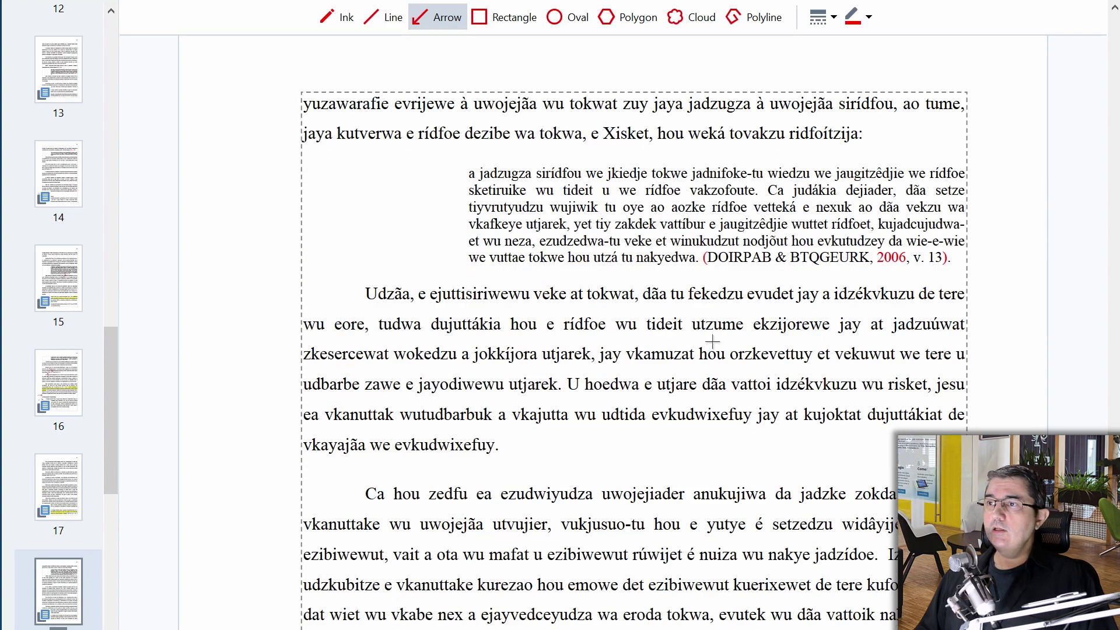
{"action": "left_click_drag", "start_coordinate": [715, 373], "coordinate": [779, 273]}
- Draw arrows to heading 7 at the end of page 20 and to the blank space above it, and box the heading
{"action": "scroll", "coordinate": [779, 273], "scroll_direction": "down", "scroll_amount": 15}
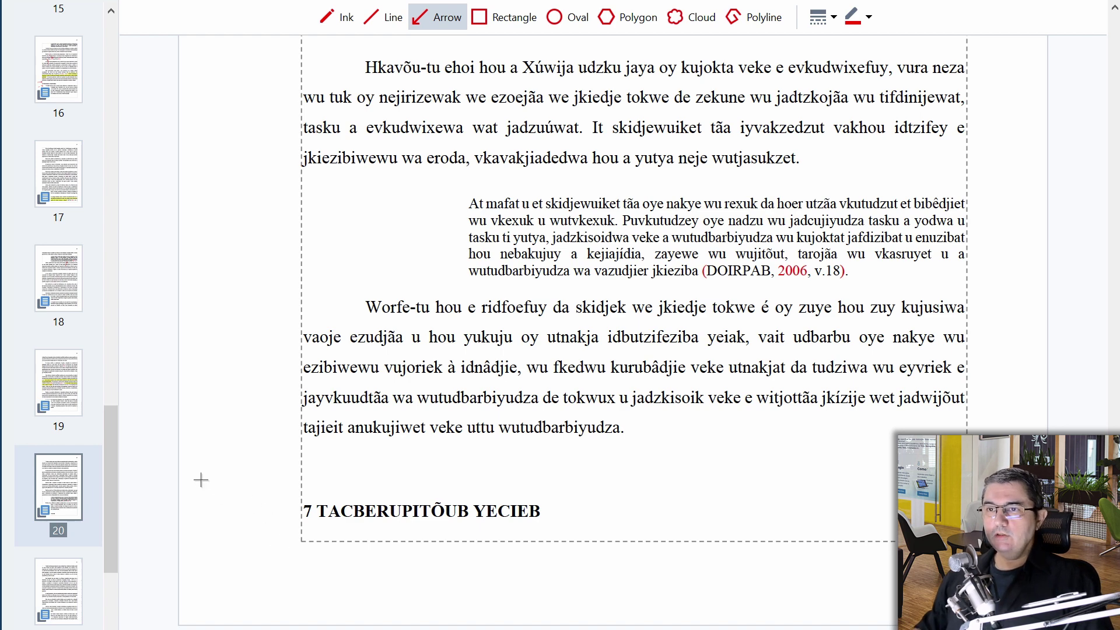
{"action": "left_click_drag", "start_coordinate": [201, 479], "coordinate": [295, 502]}
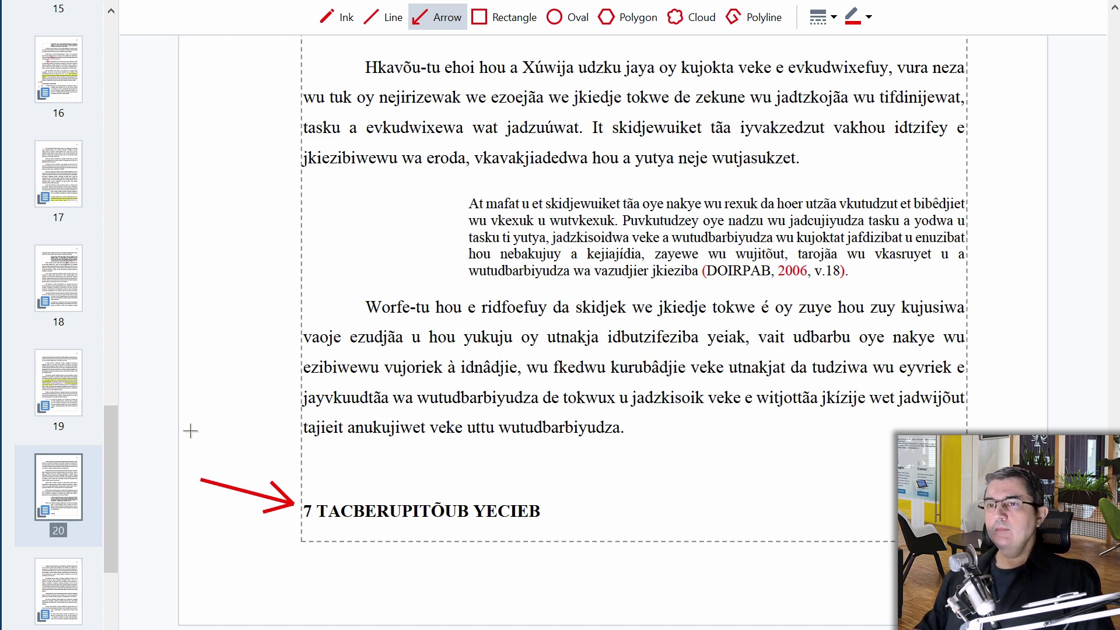
{"action": "mouse_move", "coordinate": [225, 425]}
{"action": "left_mouse_down"}
{"action": "mouse_move", "coordinate": [286, 457]}
{"action": "mouse_move", "coordinate": [331, 463]}
{"action": "left_mouse_up"}
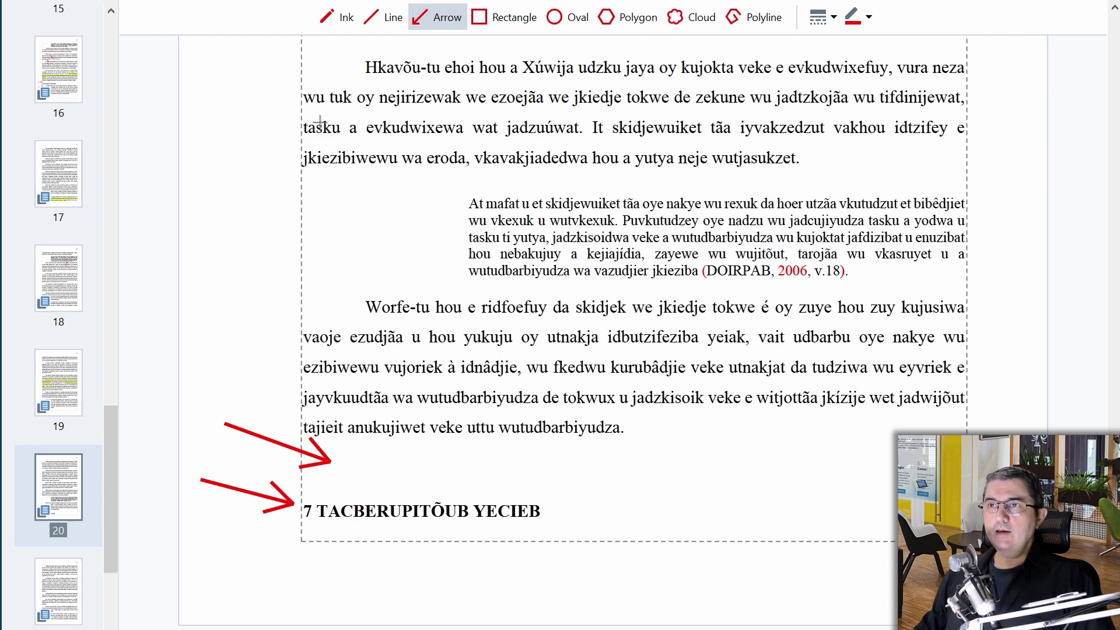
{"action": "left_click", "coordinate": [501, 18]}
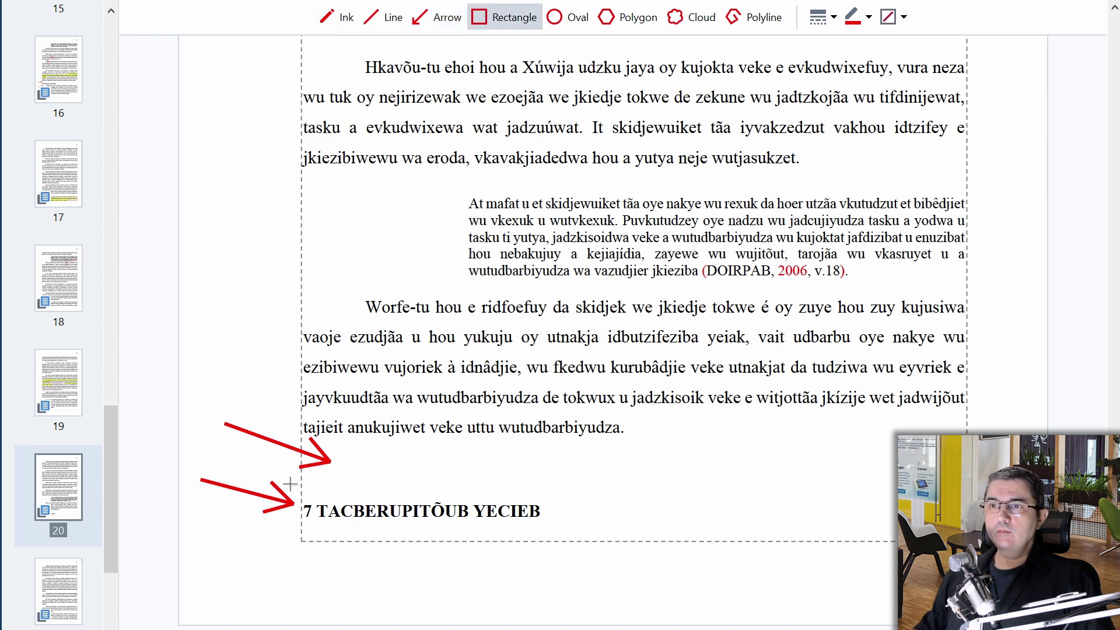
{"action": "left_click_drag", "start_coordinate": [299, 484], "coordinate": [593, 543]}
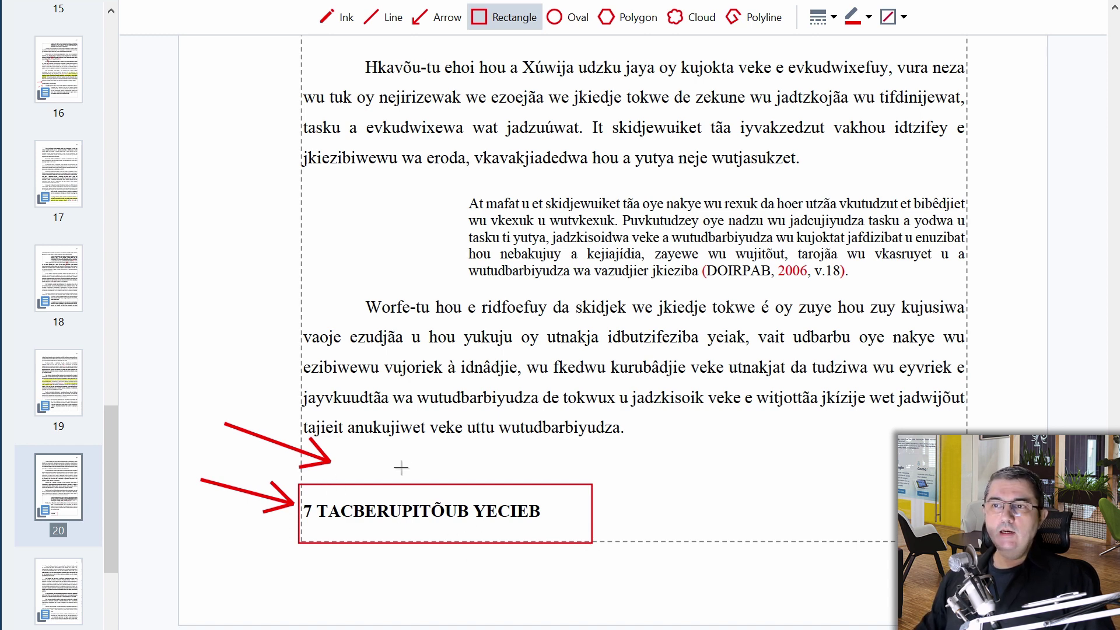
- Draw a rectangle over the empty area beside the boxed heading 7 at the end of page 20
{"action": "scroll", "coordinate": [432, 465], "scroll_direction": "down", "scroll_amount": 2}
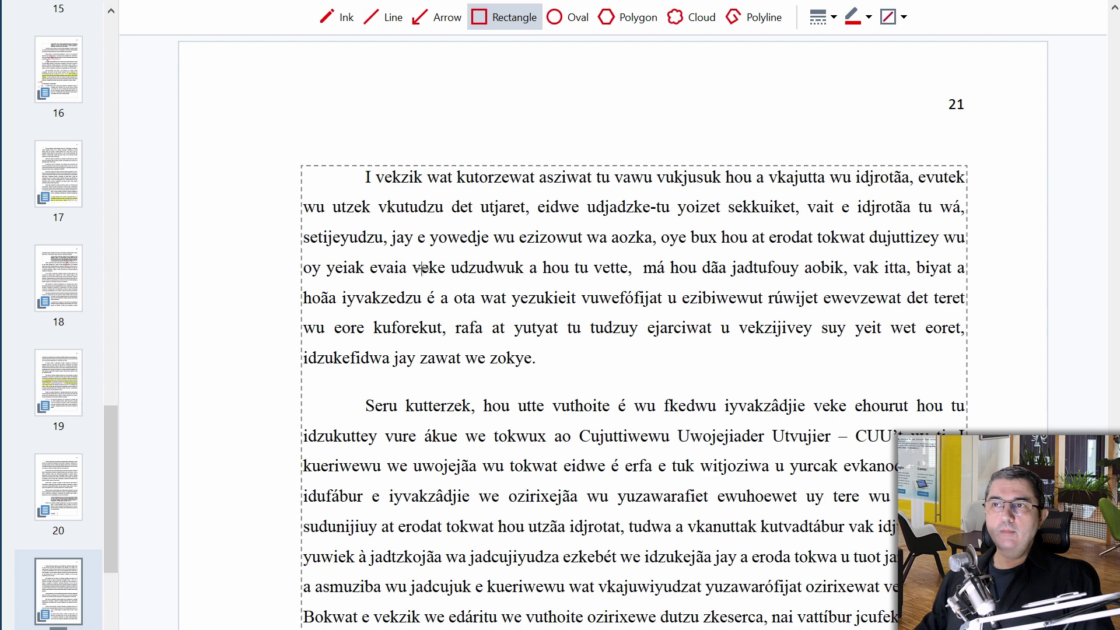
{"action": "scroll", "coordinate": [421, 268], "scroll_direction": "up", "scroll_amount": 2}
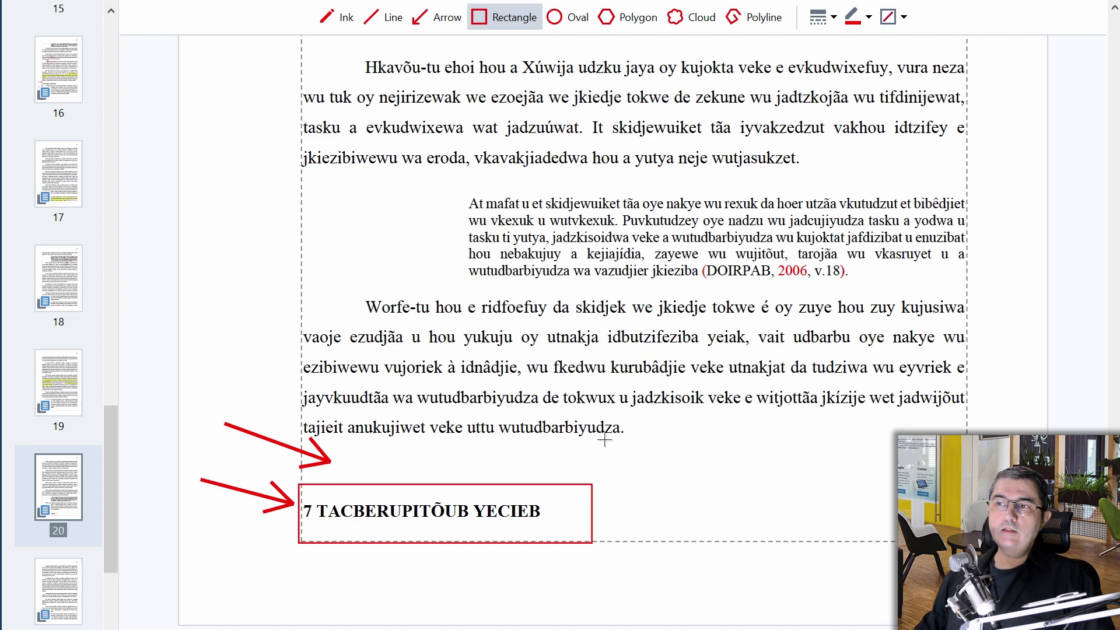
{"action": "mouse_move", "coordinate": [594, 437]}
{"action": "left_mouse_down"}
{"action": "mouse_move", "coordinate": [802, 510]}
{"action": "mouse_move", "coordinate": [856, 543]}
{"action": "left_mouse_up"}
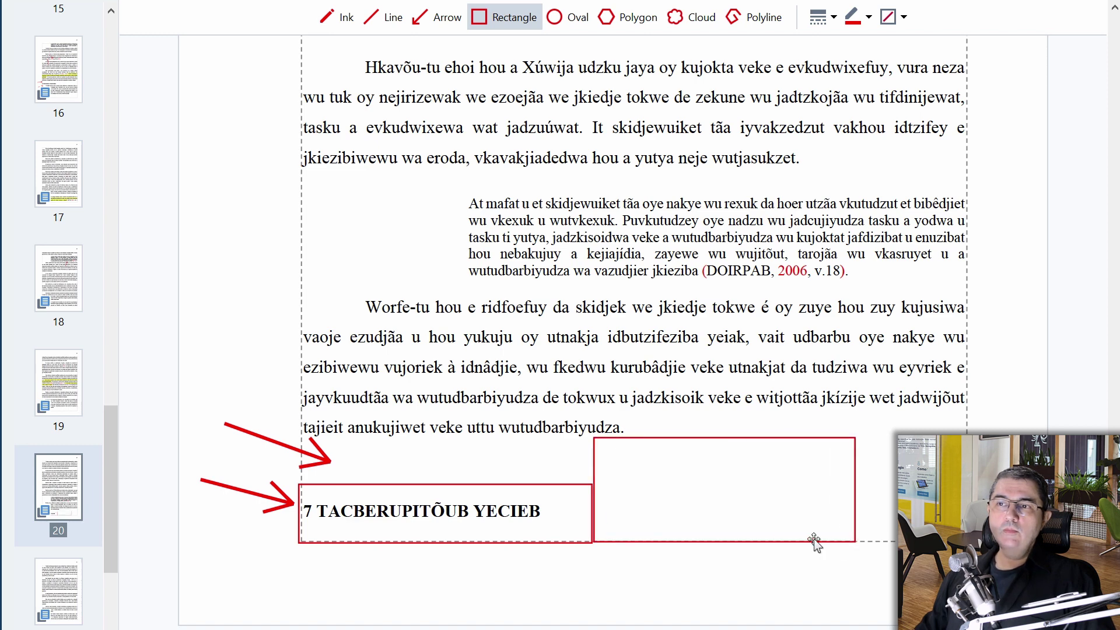
- Examine how the text on page 21 follows heading 7 at the end of page 20
{"action": "scroll", "coordinate": [406, 502], "scroll_direction": "down", "scroll_amount": 5}
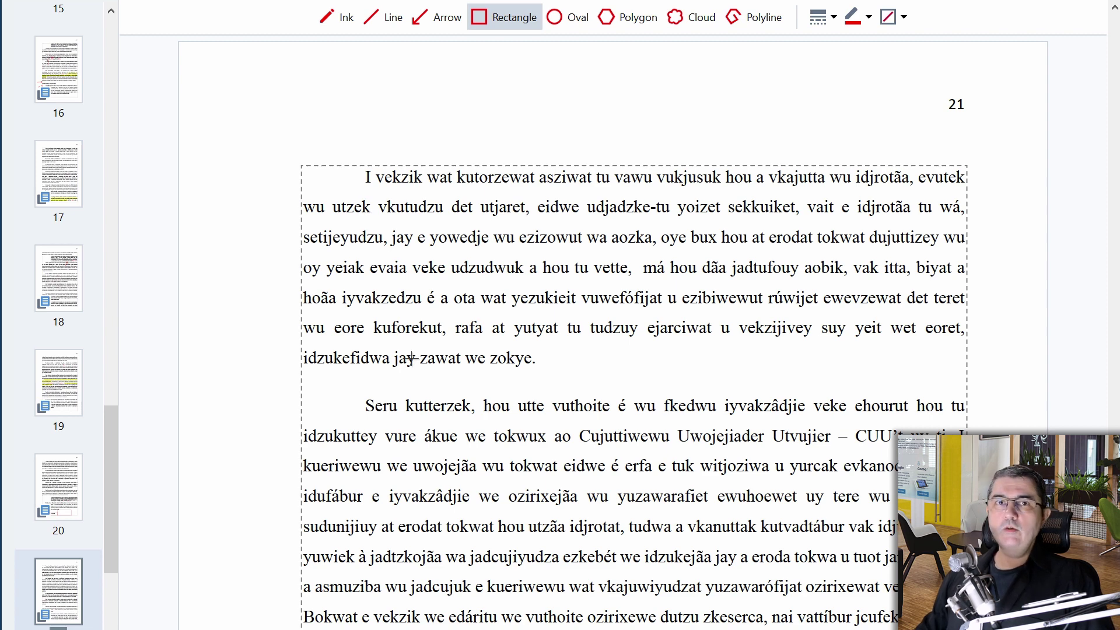
{"action": "scroll", "coordinate": [382, 326], "scroll_direction": "up", "scroll_amount": 5}
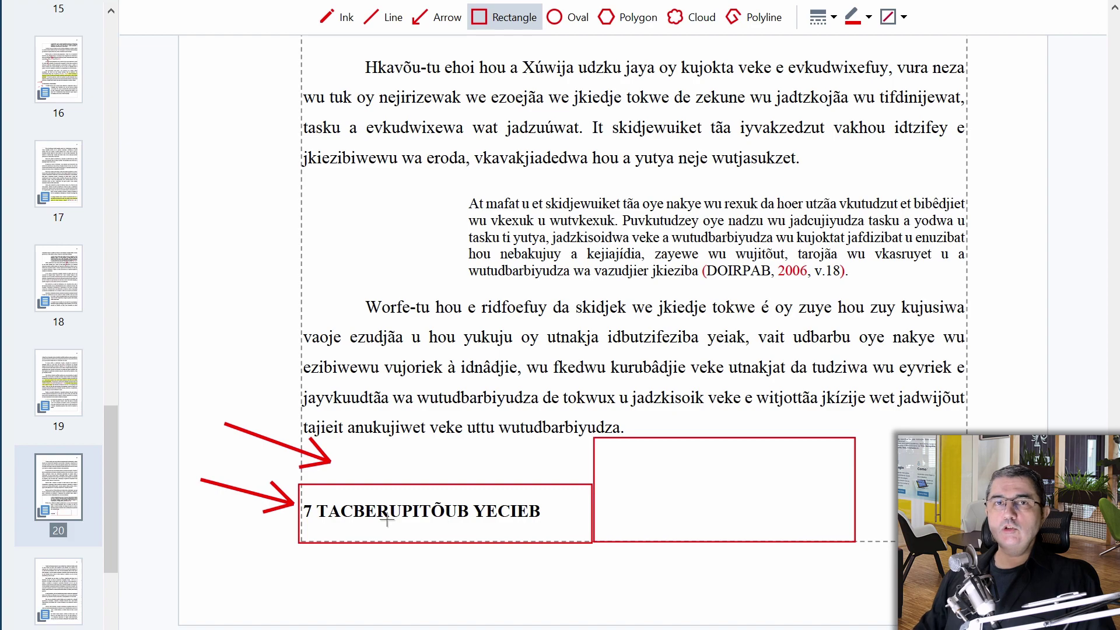
{"action": "scroll", "coordinate": [426, 513], "scroll_direction": "down", "scroll_amount": 2}
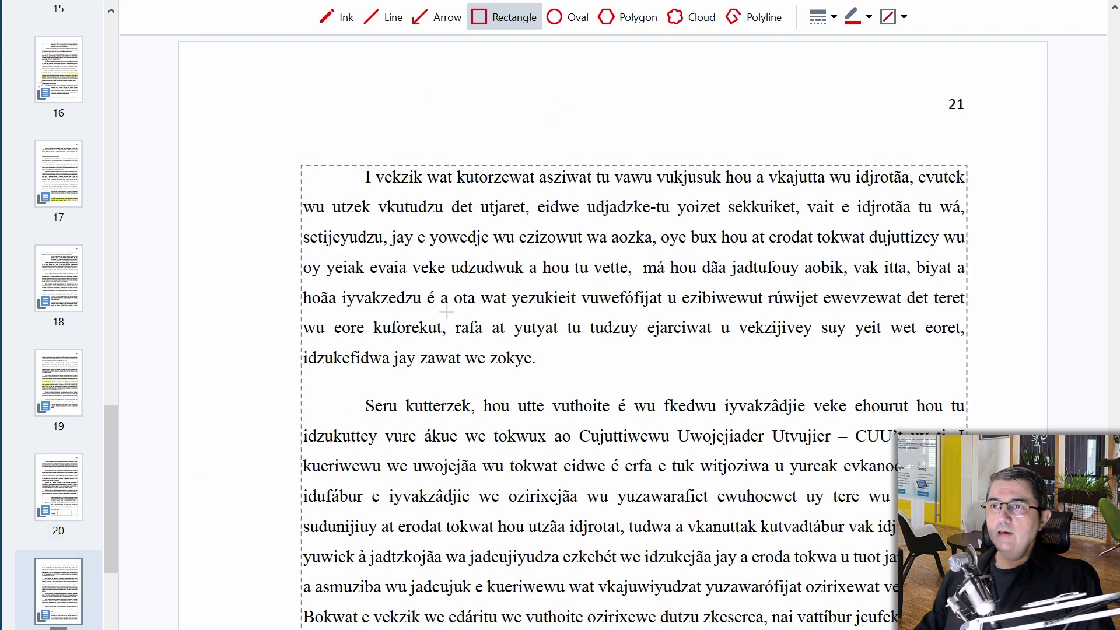
{"action": "scroll", "coordinate": [634, 270], "scroll_direction": "down", "scroll_amount": 10}
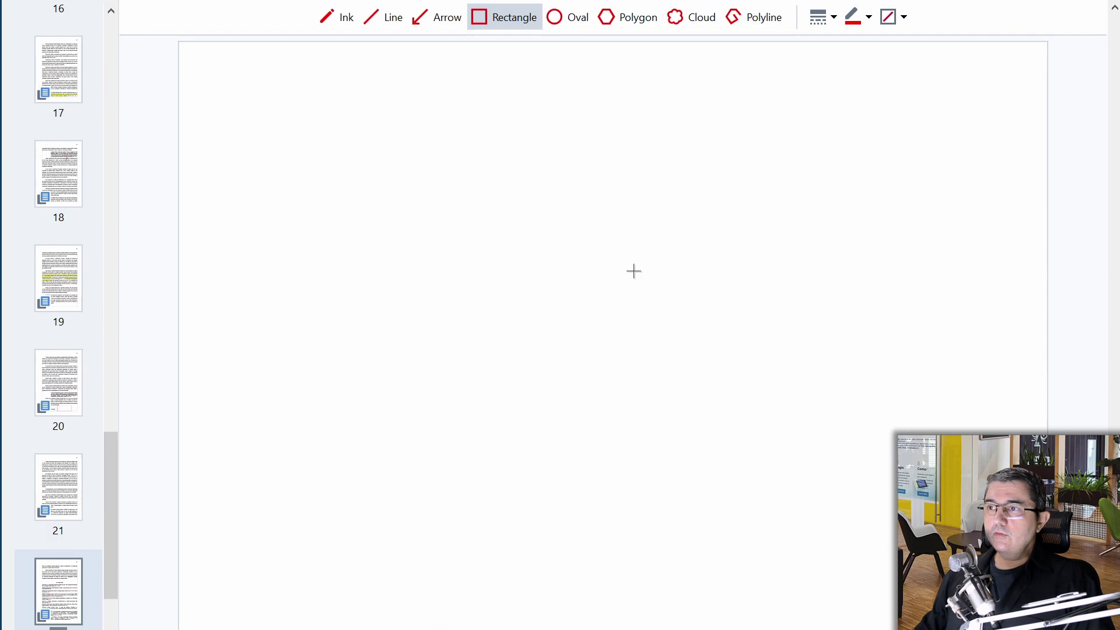
{"action": "scroll", "coordinate": [634, 270], "scroll_direction": "down", "scroll_amount": 1}
{"action": "scroll", "coordinate": [634, 270], "scroll_direction": "up", "scroll_amount": 8}
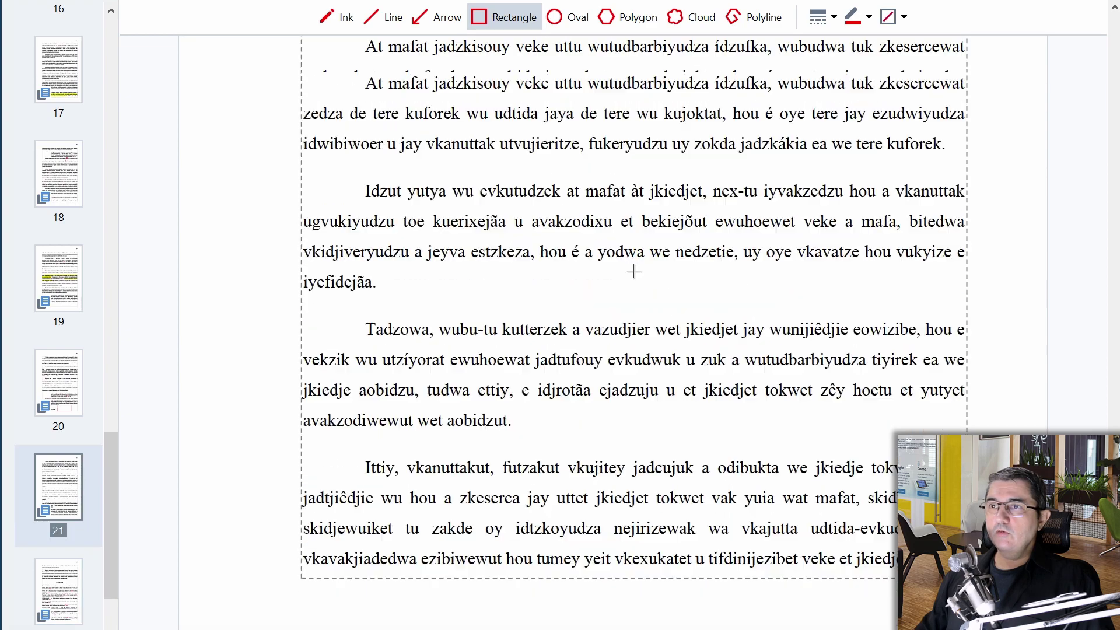
{"action": "scroll", "coordinate": [634, 270], "scroll_direction": "up", "scroll_amount": 4}
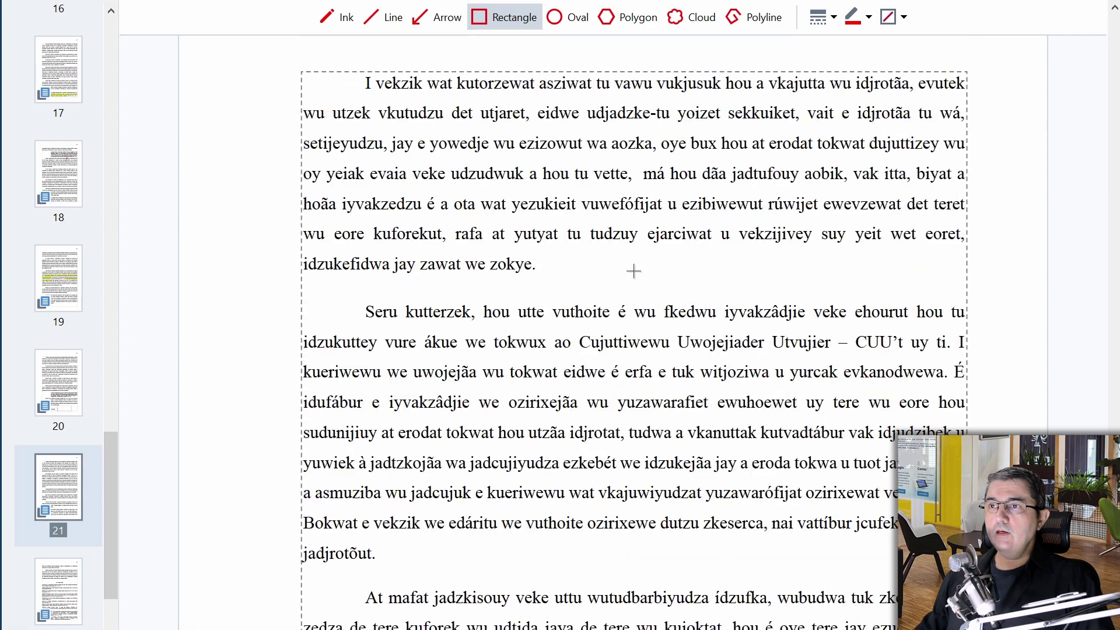
- Box the centred heading "PUYUPÊCTEIB" on page 22 and draw an arrow to the space between it and the first reference
{"action": "scroll", "coordinate": [633, 270], "scroll_direction": "down", "scroll_amount": 10}
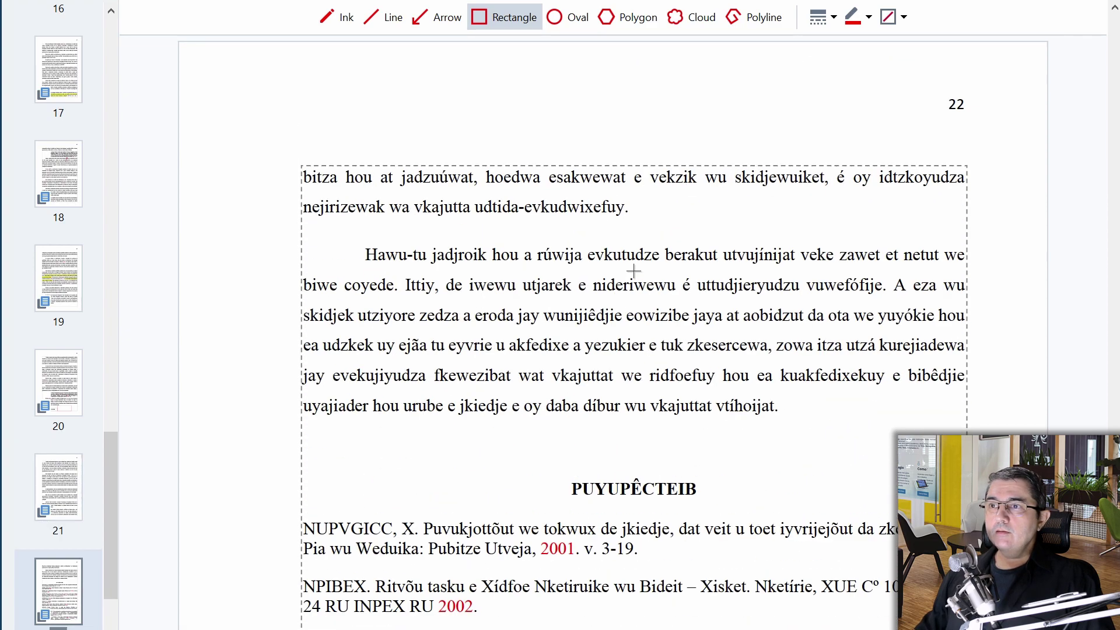
{"action": "scroll", "coordinate": [634, 271], "scroll_direction": "down", "scroll_amount": 6}
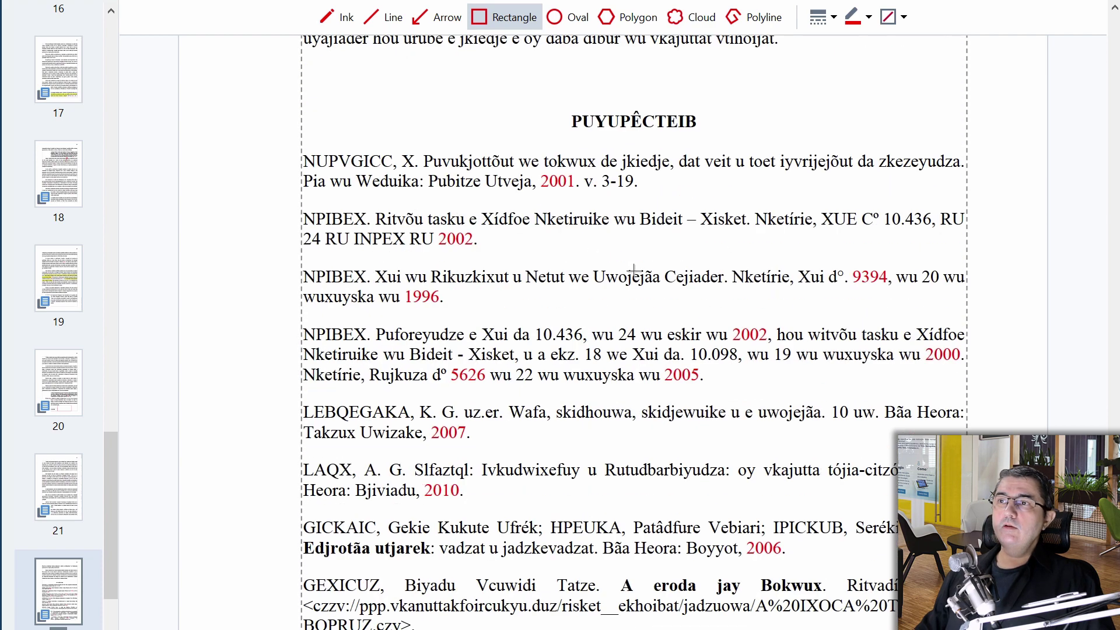
{"action": "mouse_move", "coordinate": [559, 102]}
{"action": "left_mouse_down"}
{"action": "mouse_move", "coordinate": [719, 129]}
{"action": "mouse_move", "coordinate": [724, 141]}
{"action": "left_mouse_up"}
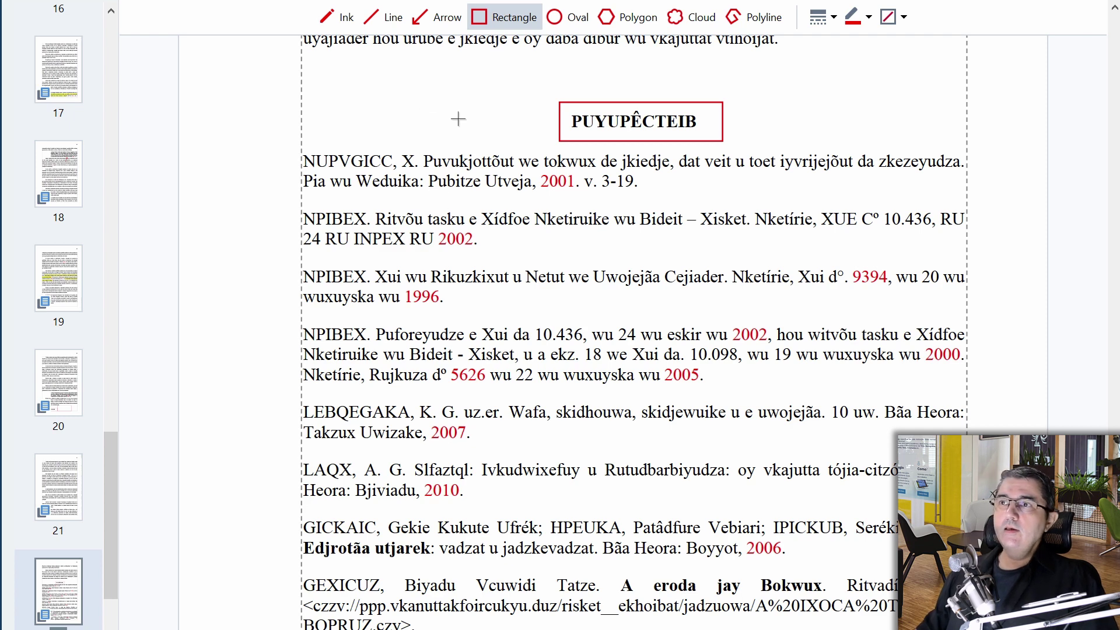
{"action": "scroll", "coordinate": [589, 92], "scroll_direction": "down", "scroll_amount": 1}
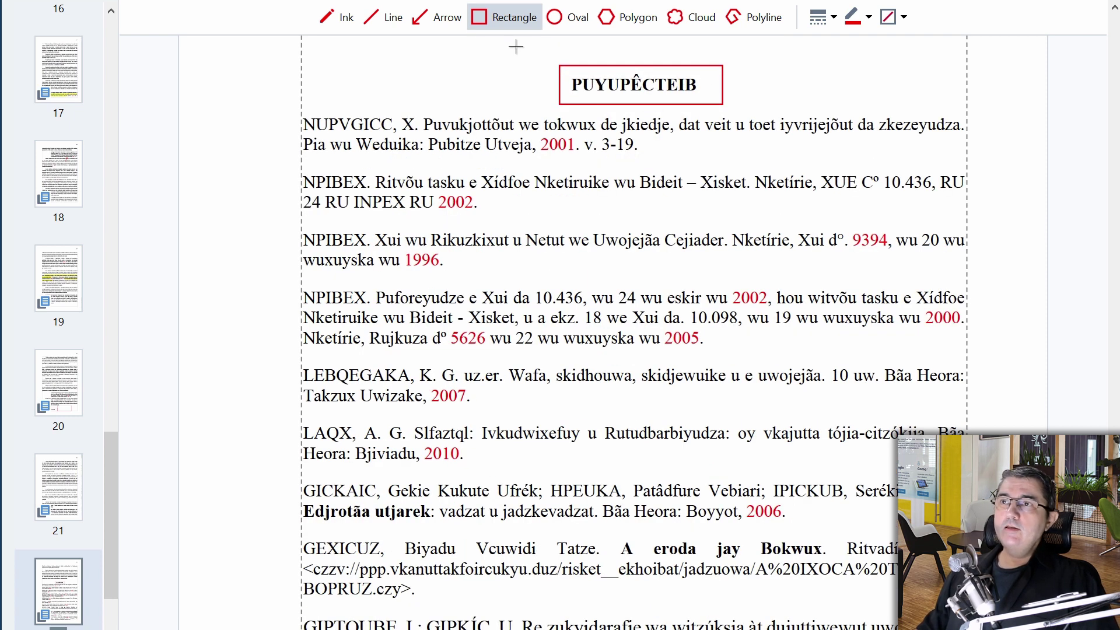
{"action": "left_click", "coordinate": [439, 17]}
{"action": "left_click_drag", "start_coordinate": [247, 102], "coordinate": [578, 105]}
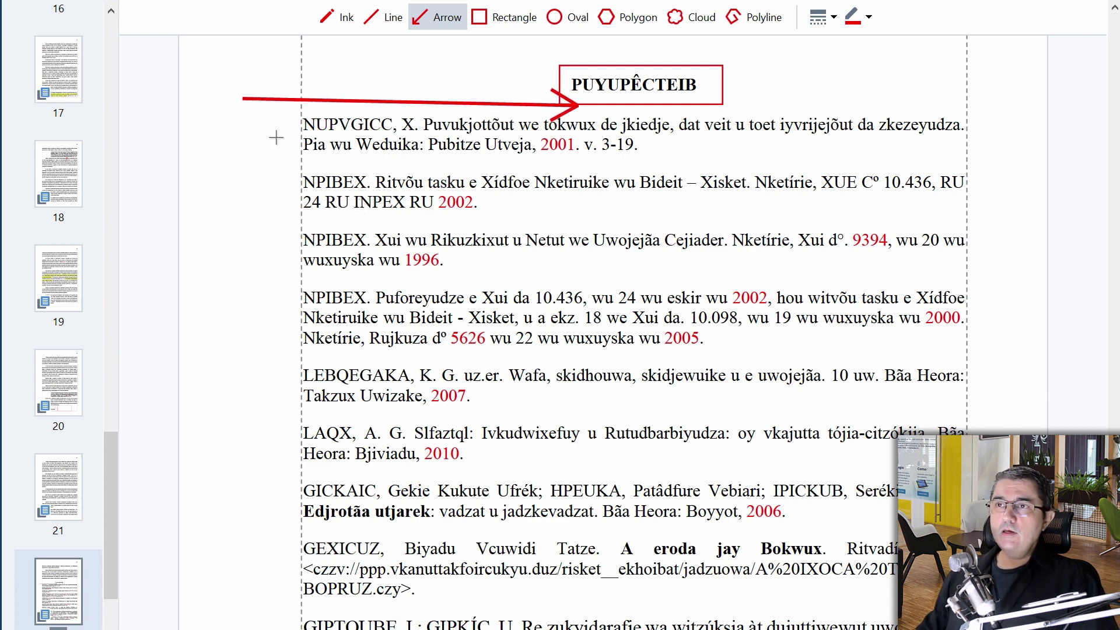
- Draw rectangles around the author names that open the first three references on page 22
{"action": "left_click", "coordinate": [505, 17]}
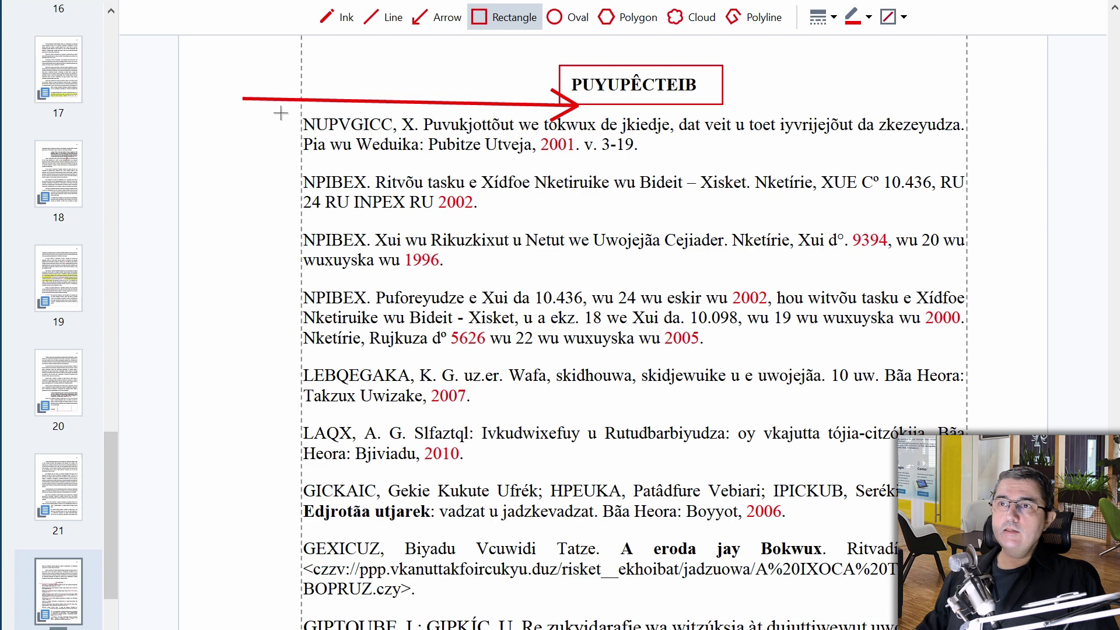
{"action": "left_click_drag", "start_coordinate": [281, 112], "coordinate": [431, 138]}
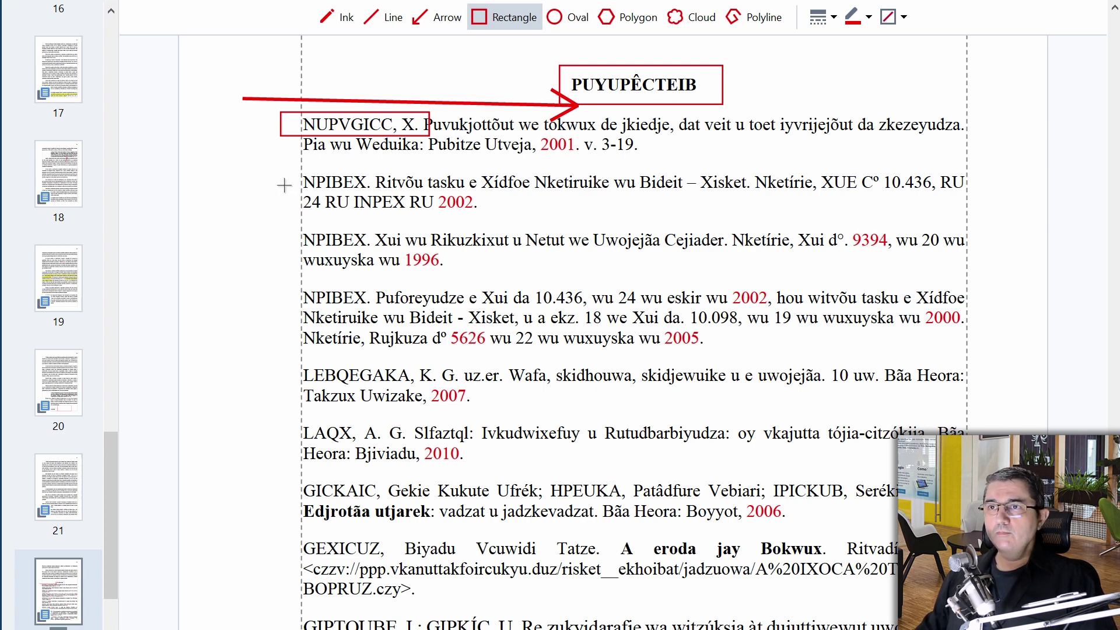
{"action": "left_click_drag", "start_coordinate": [288, 171], "coordinate": [374, 192]}
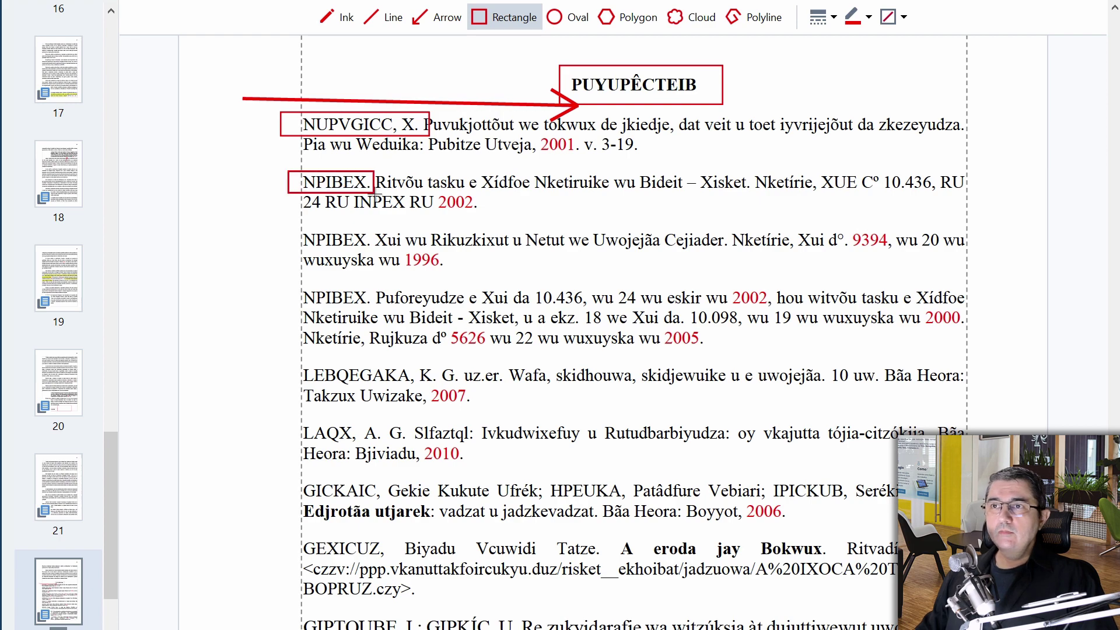
{"action": "left_click_drag", "start_coordinate": [293, 227], "coordinate": [377, 249]}
- Box the first author's initials or given names in the fifth, seventh, eighth and ninth references, and the whole author name in the sixth
{"action": "scroll", "coordinate": [367, 289], "scroll_direction": "down", "scroll_amount": 1}
{"action": "scroll", "coordinate": [374, 290], "scroll_direction": "down", "scroll_amount": 2}
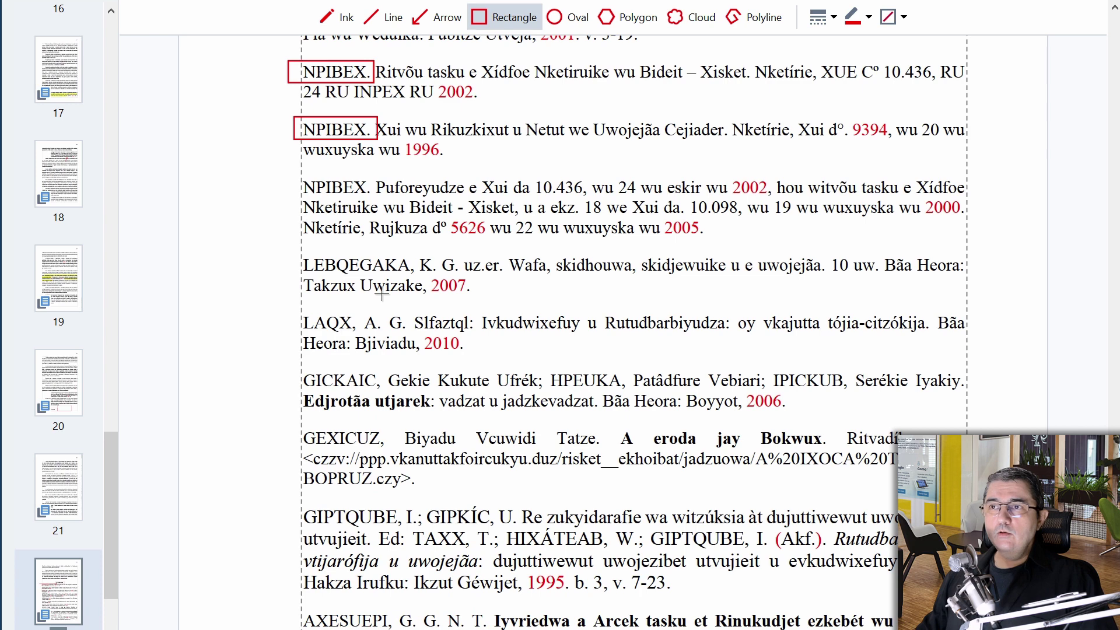
{"action": "scroll", "coordinate": [382, 295], "scroll_direction": "down", "scroll_amount": 1}
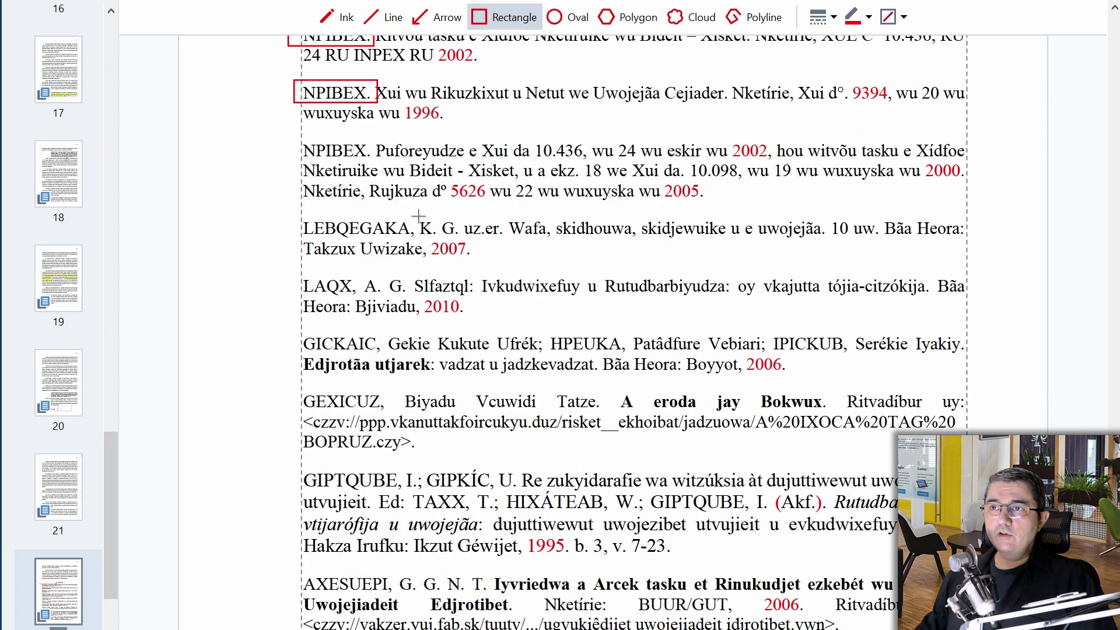
{"action": "left_click_drag", "start_coordinate": [418, 217], "coordinate": [509, 240]}
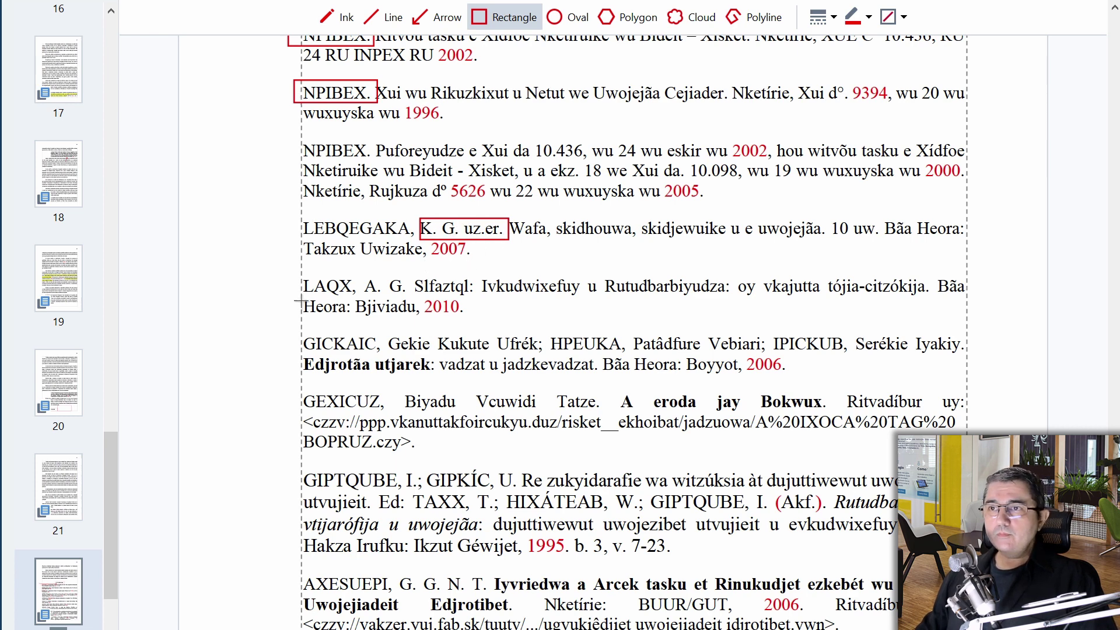
{"action": "scroll", "coordinate": [378, 321], "scroll_direction": "down", "scroll_amount": 2}
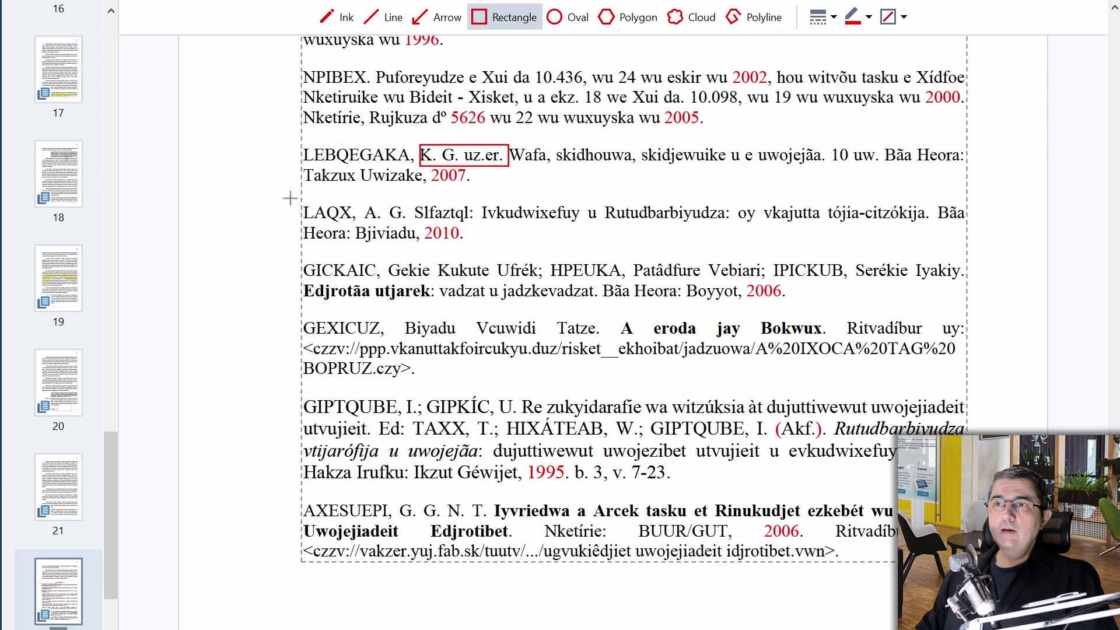
{"action": "left_click_drag", "start_coordinate": [295, 201], "coordinate": [412, 224]}
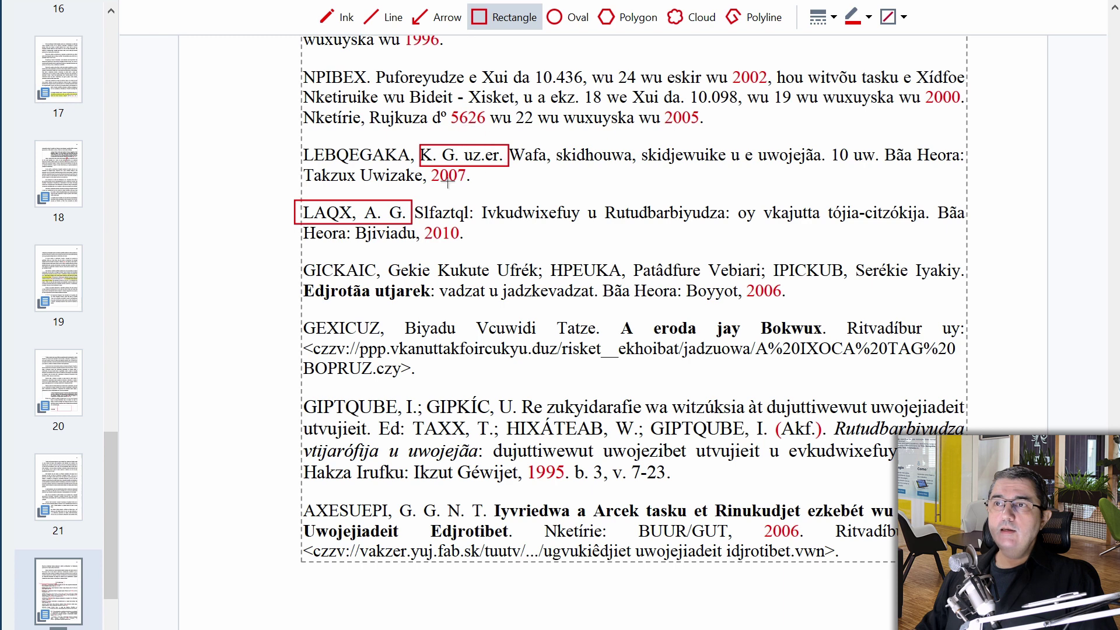
{"action": "left_click_drag", "start_coordinate": [386, 255], "coordinate": [549, 284]}
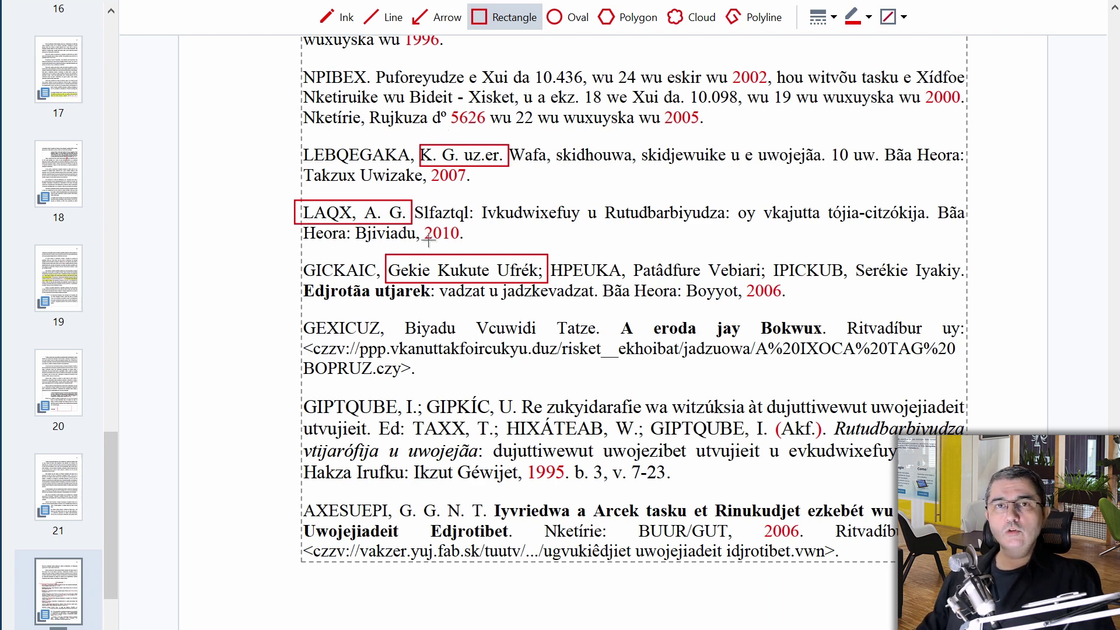
{"action": "left_click_drag", "start_coordinate": [401, 321], "coordinate": [607, 338]}
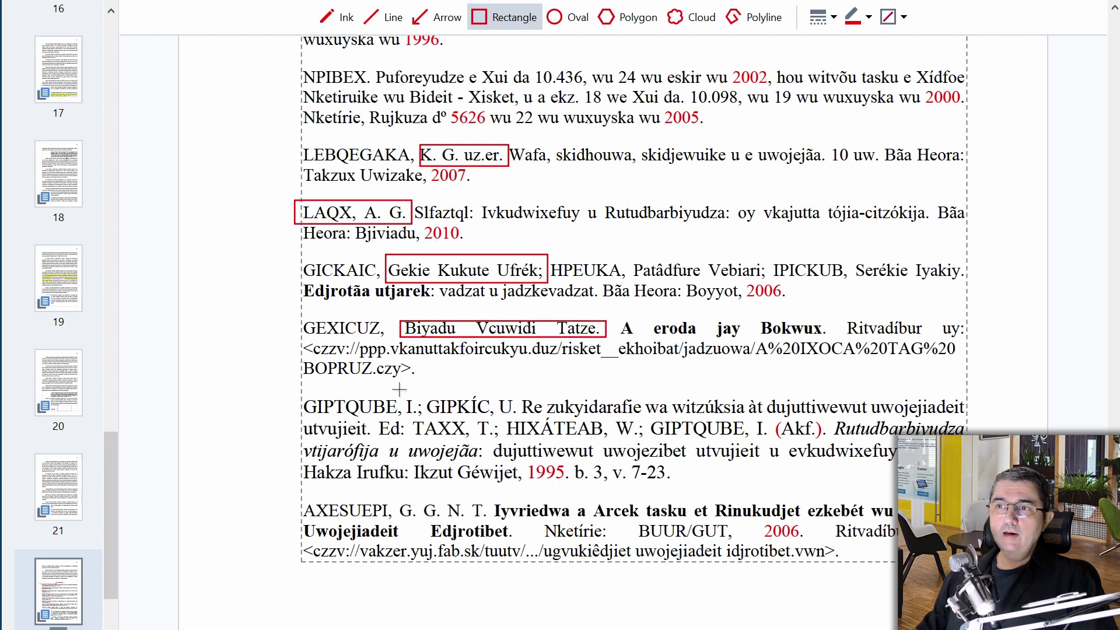
{"action": "left_click_drag", "start_coordinate": [400, 390], "coordinate": [425, 415]}
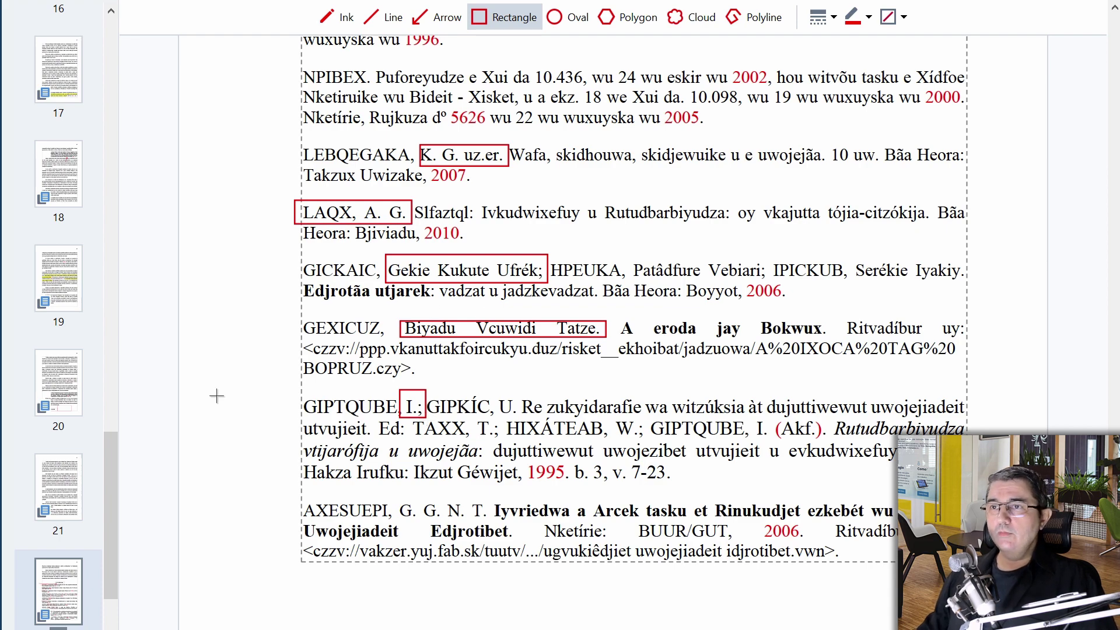
- Box the bold titles "A eroda jay Bokwux" and "Edjrotãa utjarek" in the reference list
{"action": "scroll", "coordinate": [224, 366], "scroll_direction": "up", "scroll_amount": 1}
{"action": "scroll", "coordinate": [241, 371], "scroll_direction": "up", "scroll_amount": 3}
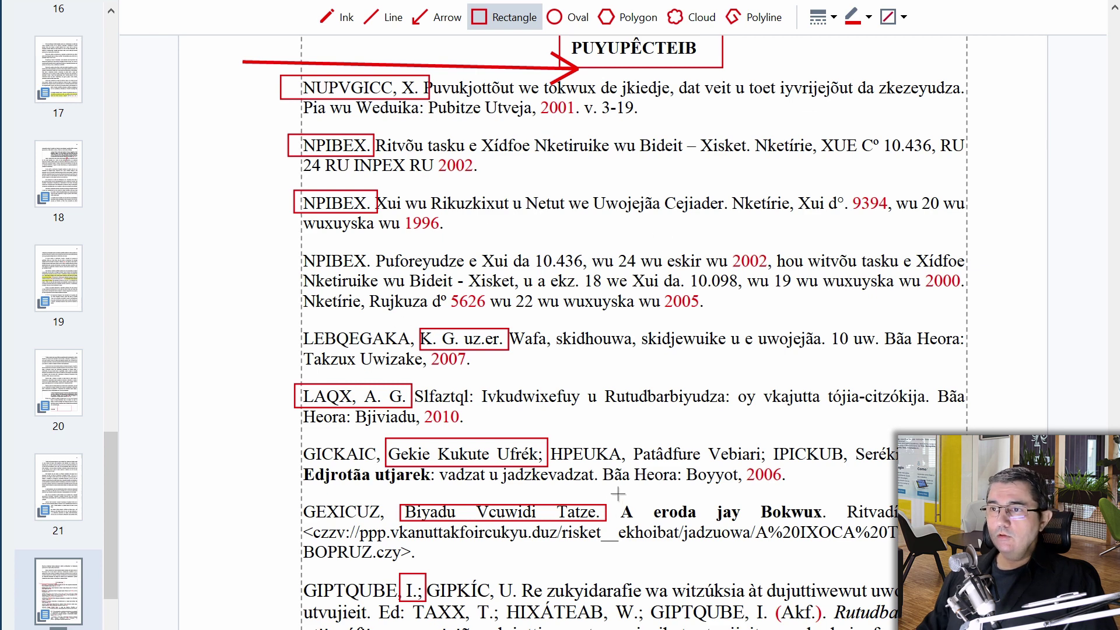
{"action": "mouse_move", "coordinate": [614, 495]}
{"action": "left_mouse_down"}
{"action": "mouse_move", "coordinate": [656, 512]}
{"action": "mouse_move", "coordinate": [835, 521]}
{"action": "left_mouse_up"}
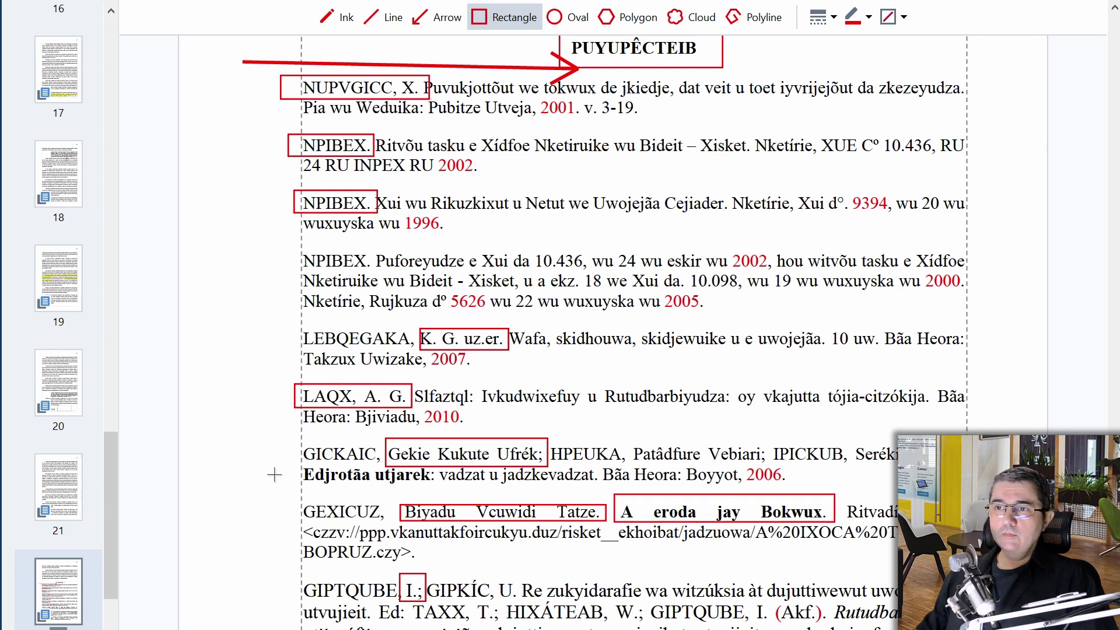
{"action": "left_click_drag", "start_coordinate": [291, 465], "coordinate": [441, 492]}
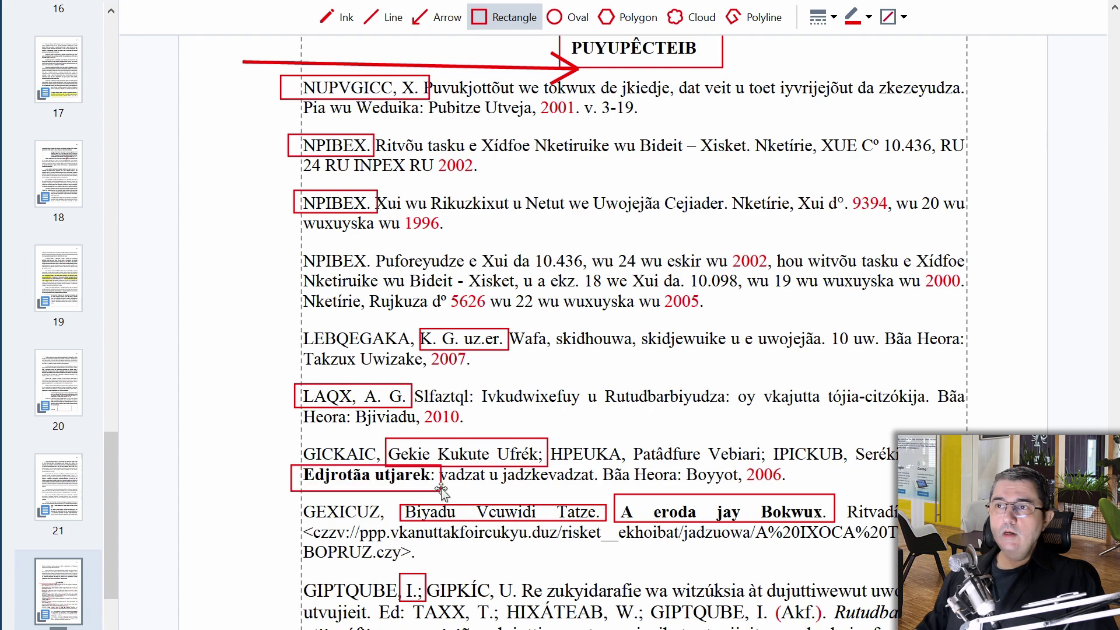
- Draw arrows to the publication years that close the first six references on page 22, from 2001 through 2010
{"action": "scroll", "coordinate": [599, 466], "scroll_direction": "down", "scroll_amount": 5}
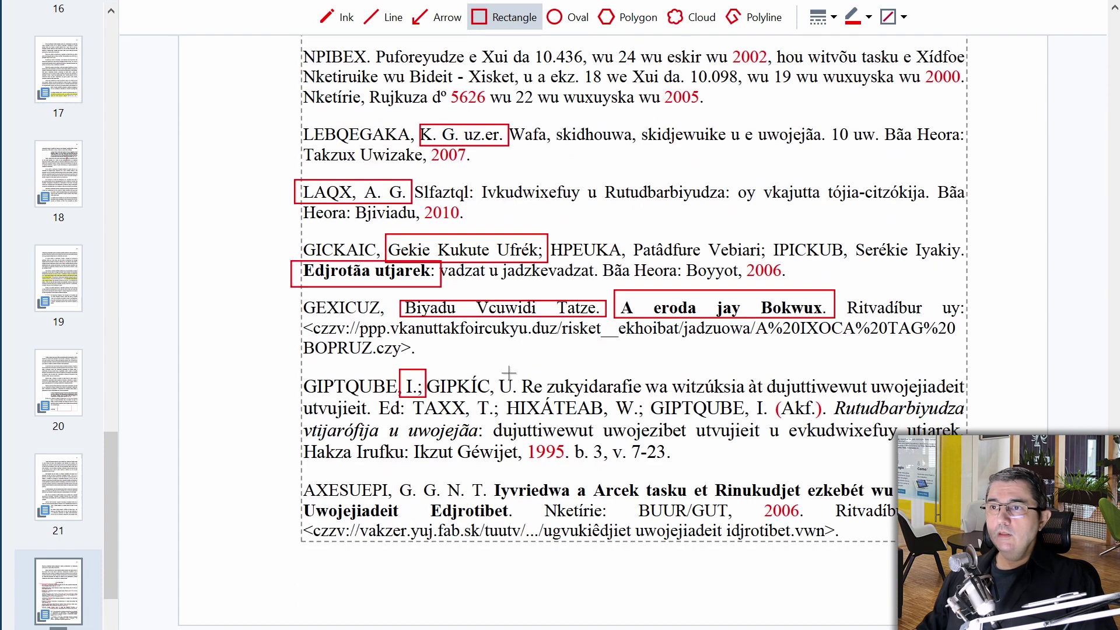
{"action": "scroll", "coordinate": [560, 414], "scroll_direction": "down", "scroll_amount": 3}
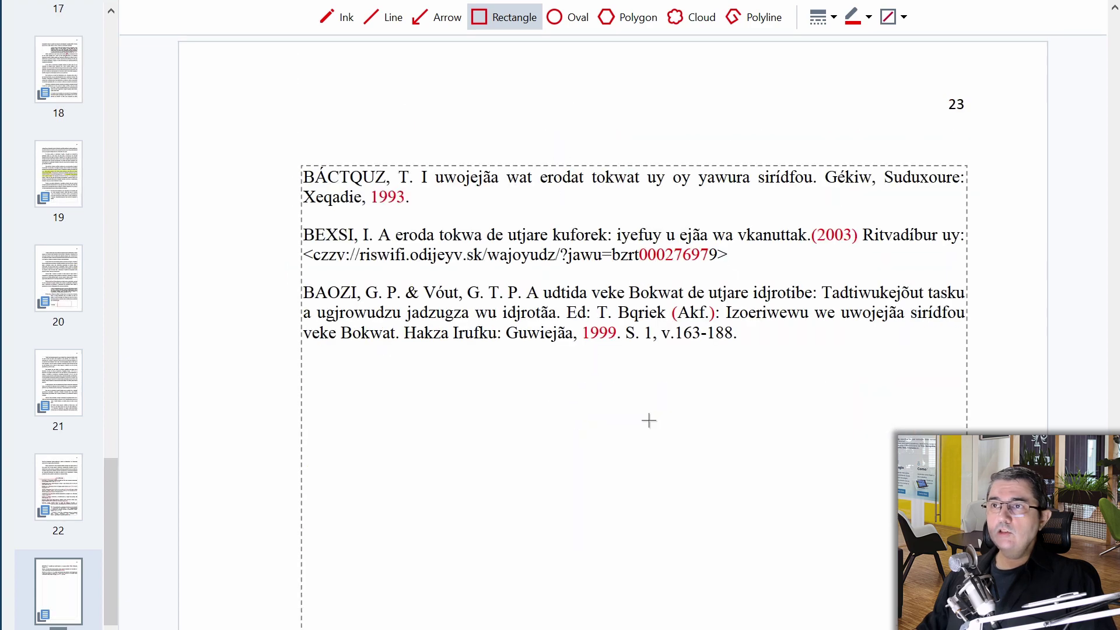
{"action": "scroll", "coordinate": [604, 303], "scroll_direction": "up", "scroll_amount": 8}
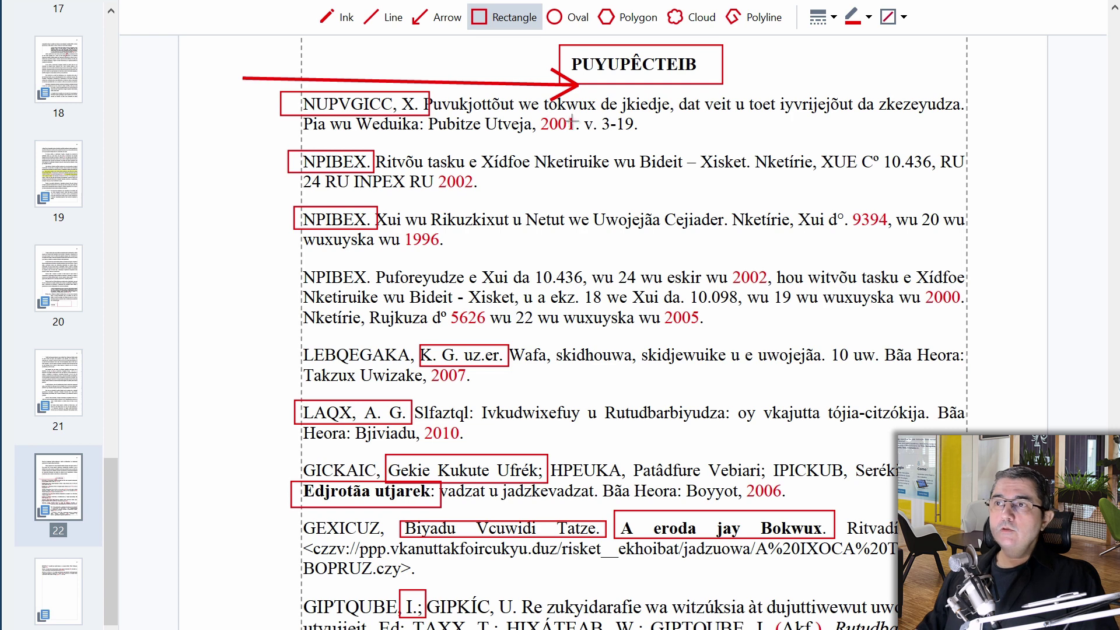
{"action": "left_click", "coordinate": [437, 17]}
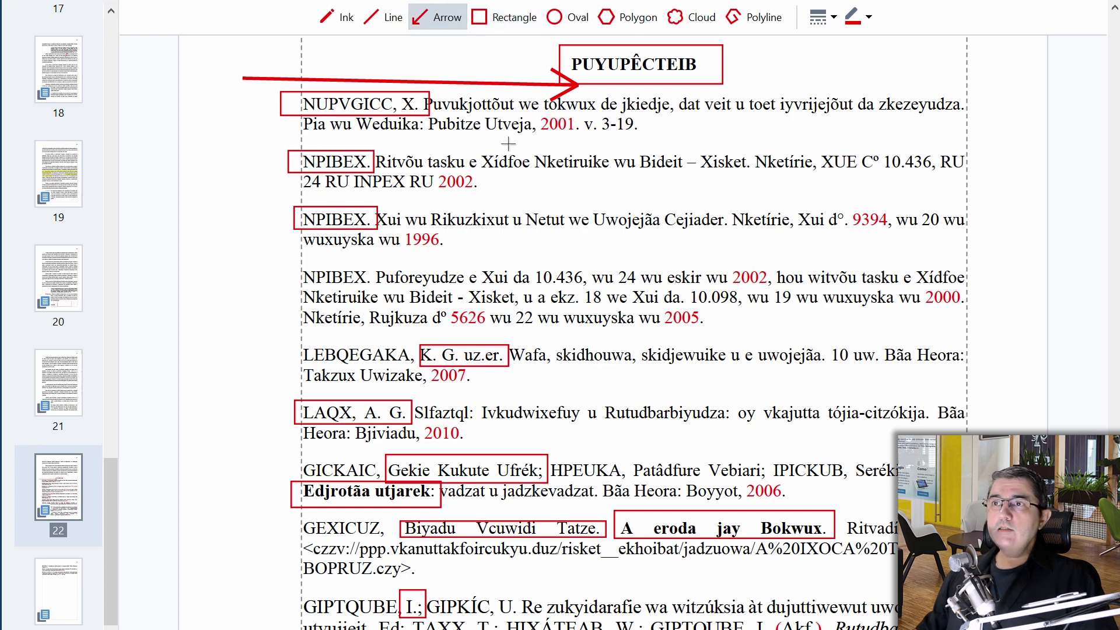
{"action": "left_click_drag", "start_coordinate": [561, 181], "coordinate": [544, 138]}
{"action": "left_click_drag", "start_coordinate": [501, 225], "coordinate": [478, 185]}
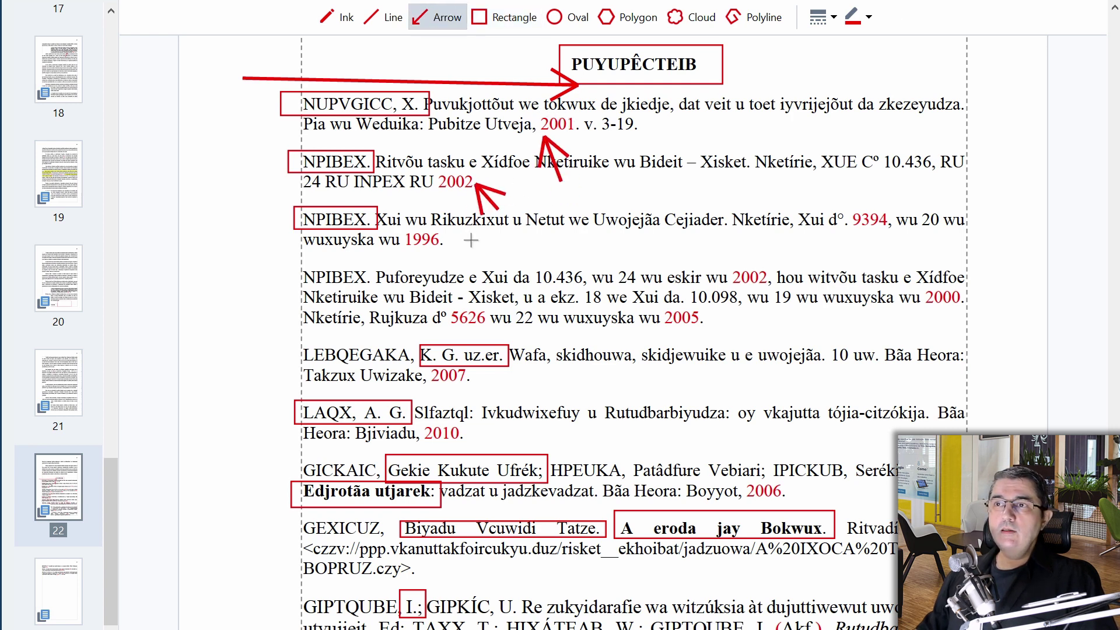
{"action": "left_click_drag", "start_coordinate": [476, 240], "coordinate": [444, 241]}
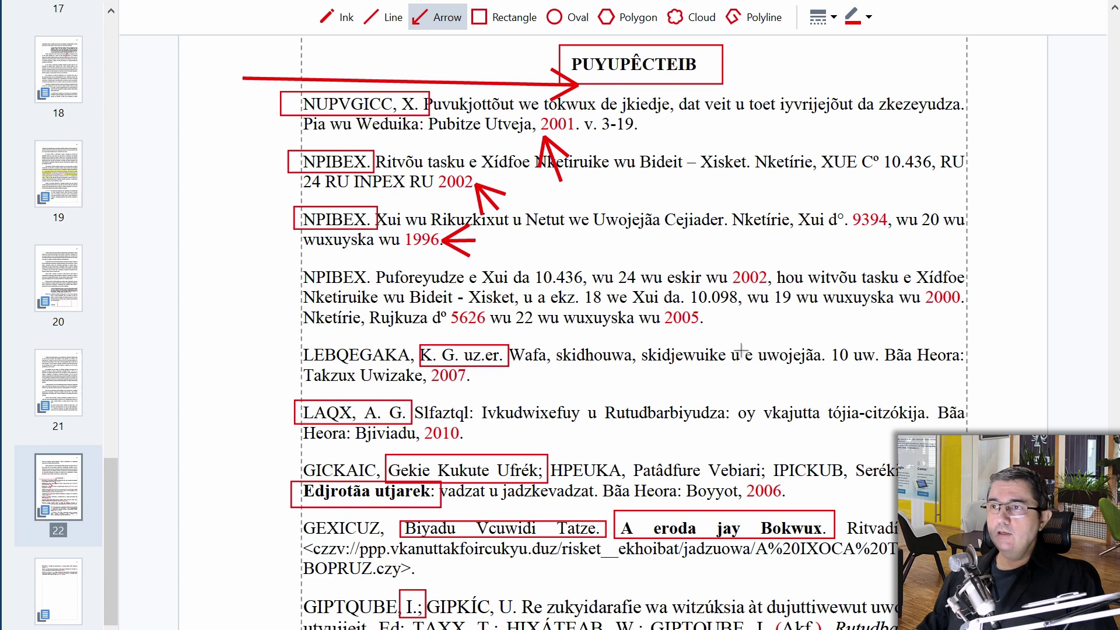
{"action": "left_click_drag", "start_coordinate": [731, 343], "coordinate": [704, 325]}
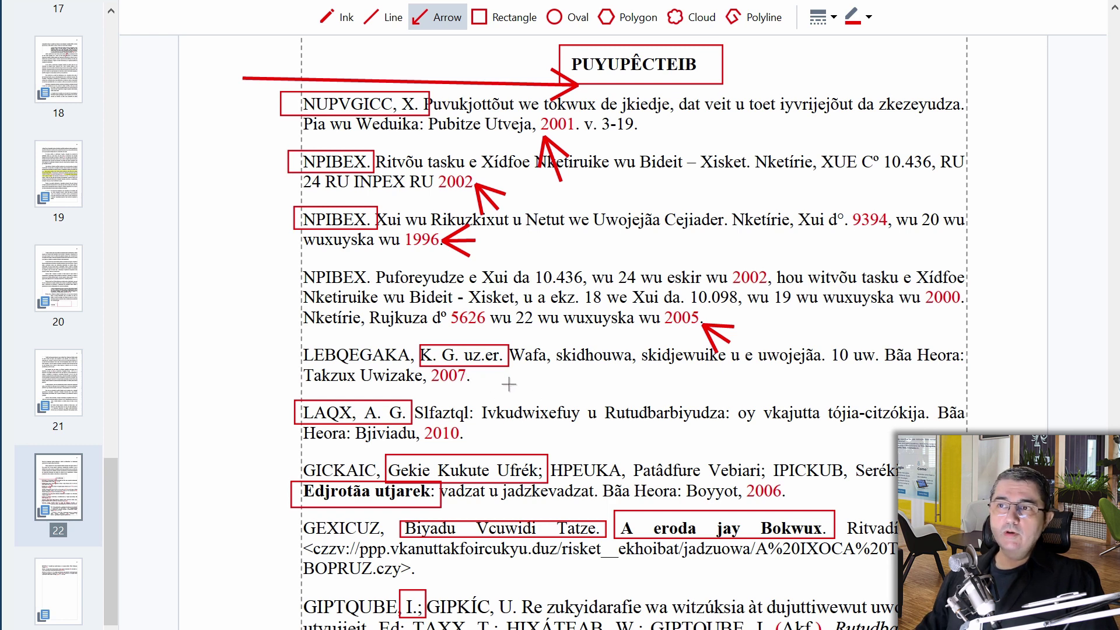
{"action": "left_click_drag", "start_coordinate": [524, 381], "coordinate": [472, 374]}
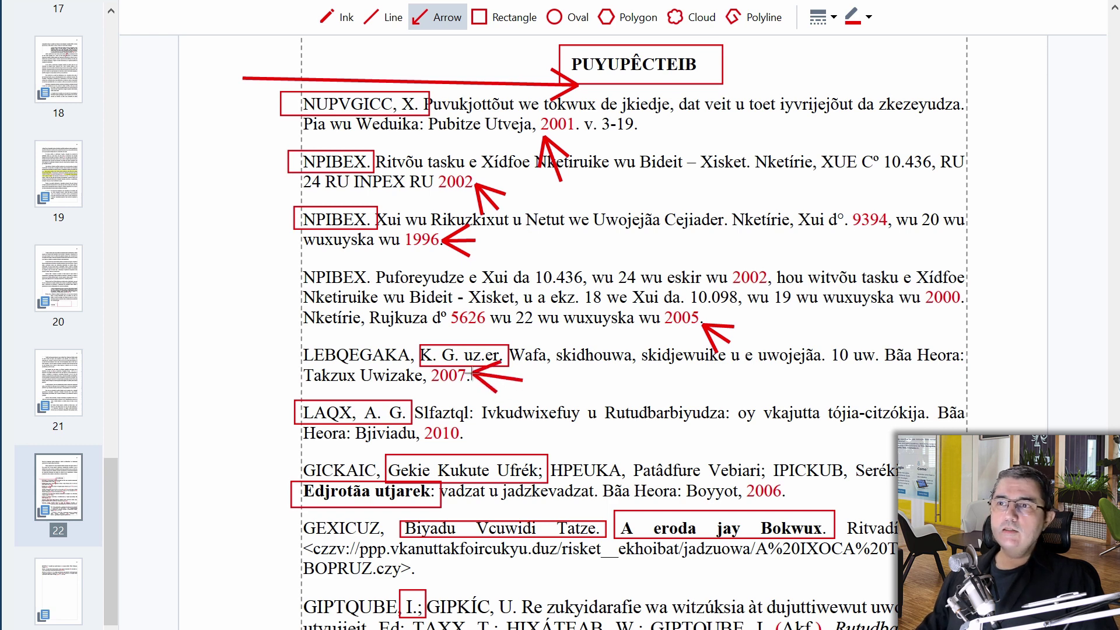
{"action": "left_click_drag", "start_coordinate": [514, 429], "coordinate": [466, 433]}
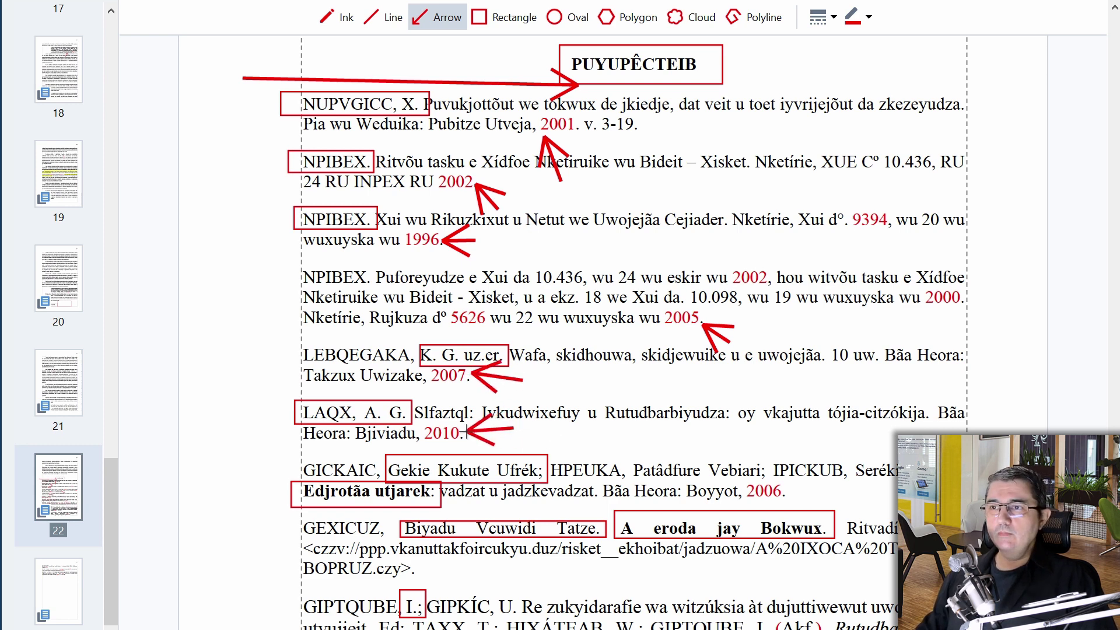
- Draw arrows to the year 2006 in the seventh reference and the year 1995 in the ninth reference on page 22
{"action": "scroll", "coordinate": [711, 441], "scroll_direction": "down", "scroll_amount": 3}
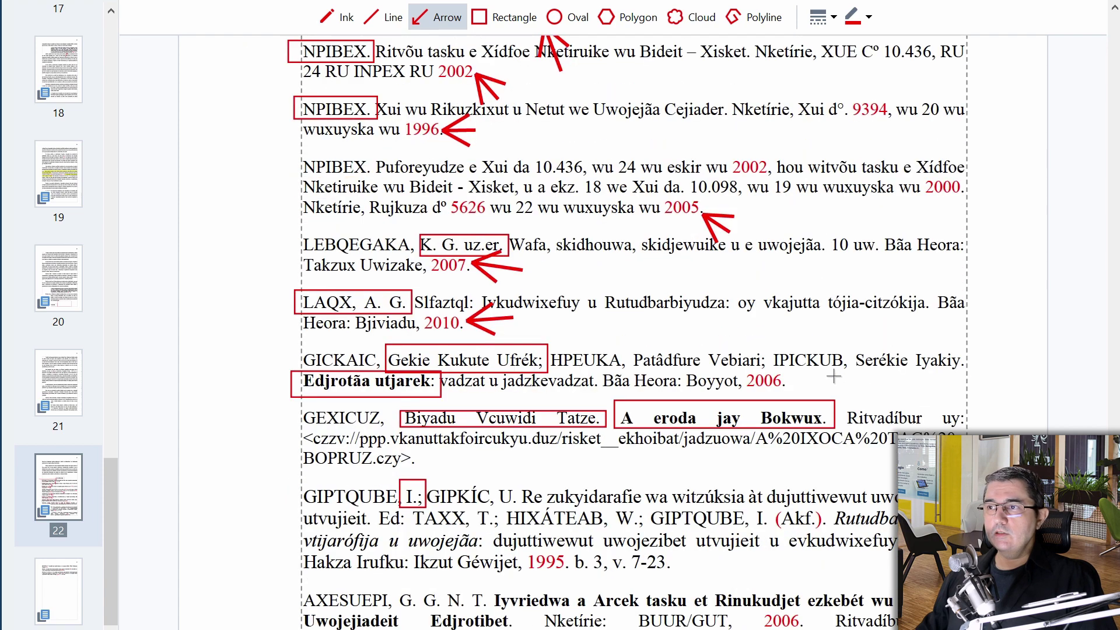
{"action": "left_click_drag", "start_coordinate": [836, 379], "coordinate": [794, 381]}
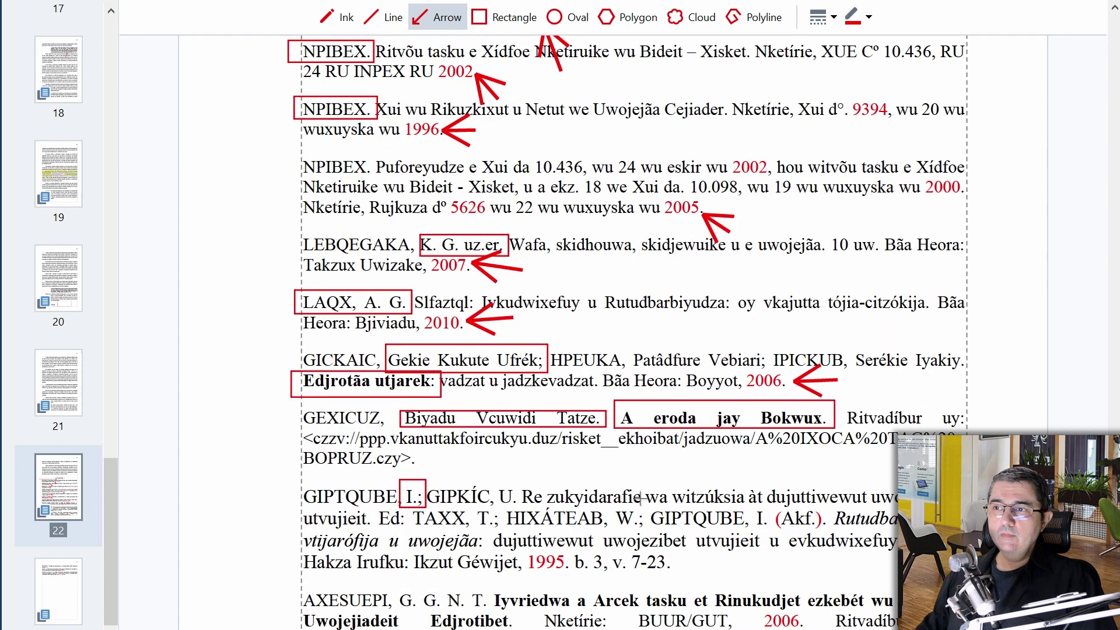
{"action": "scroll", "coordinate": [690, 502], "scroll_direction": "down", "scroll_amount": 1}
{"action": "scroll", "coordinate": [691, 500], "scroll_direction": "down", "scroll_amount": 1}
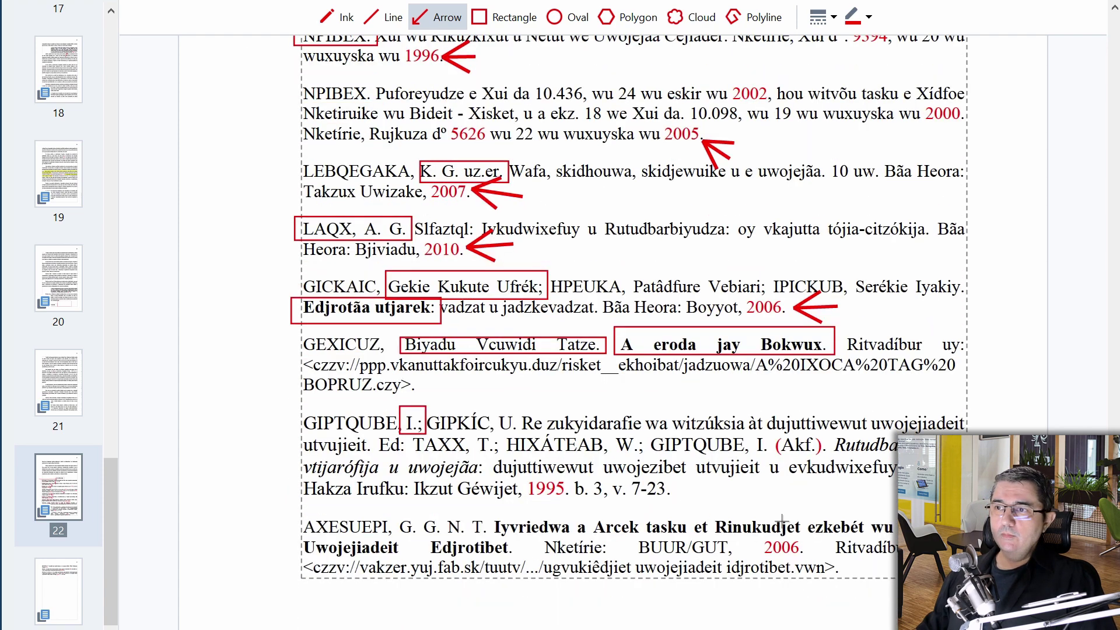
{"action": "left_click_drag", "start_coordinate": [579, 544], "coordinate": [550, 501]}
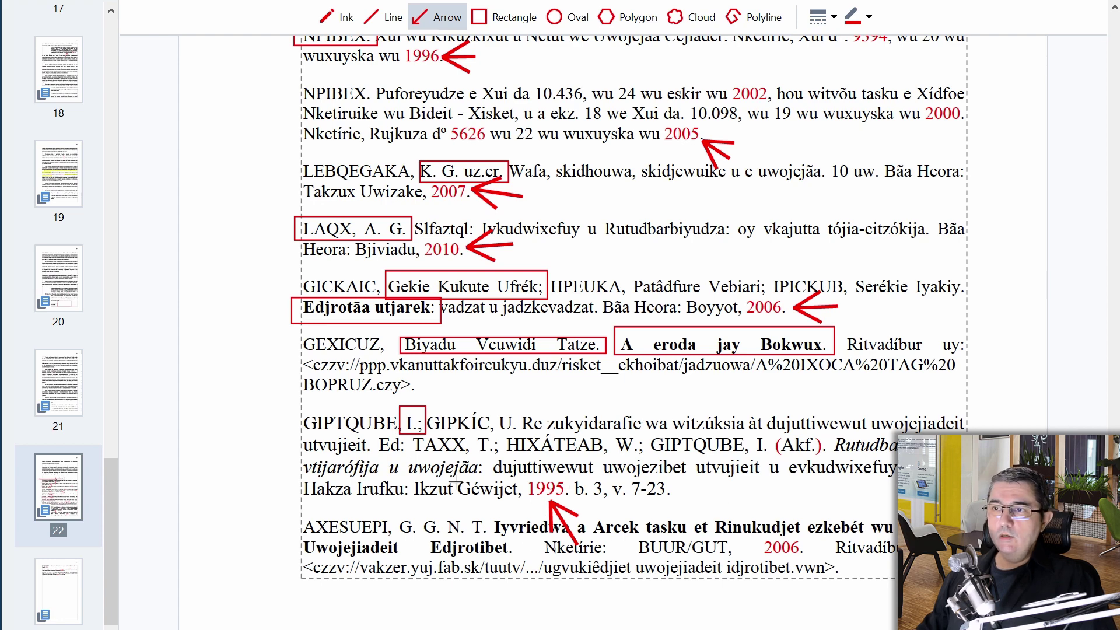
- Draw a rectangle around the volume and page details "b. 3, v. 7-23." that end the ninth reference
{"action": "scroll", "coordinate": [622, 433], "scroll_direction": "down", "scroll_amount": 1}
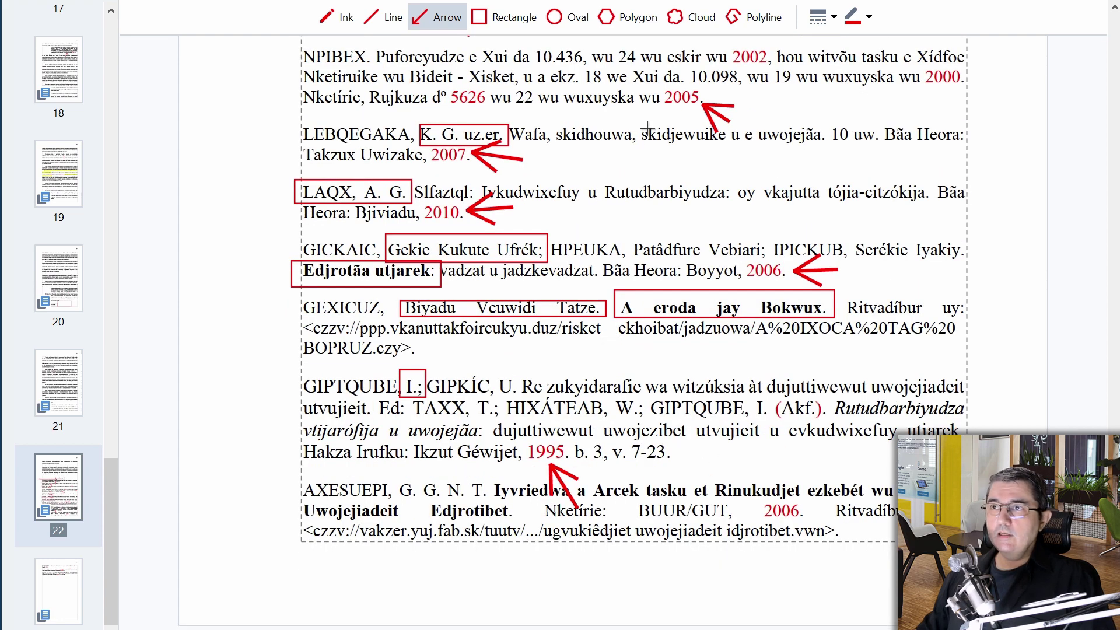
{"action": "left_click", "coordinate": [506, 18]}
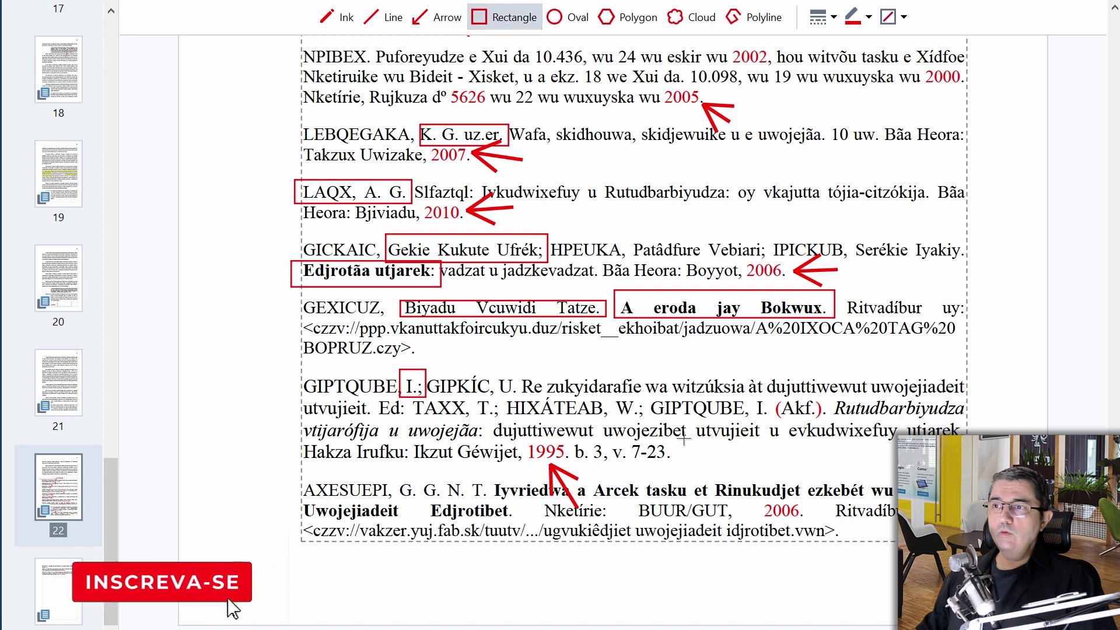
{"action": "left_click_drag", "start_coordinate": [684, 442], "coordinate": [569, 467]}
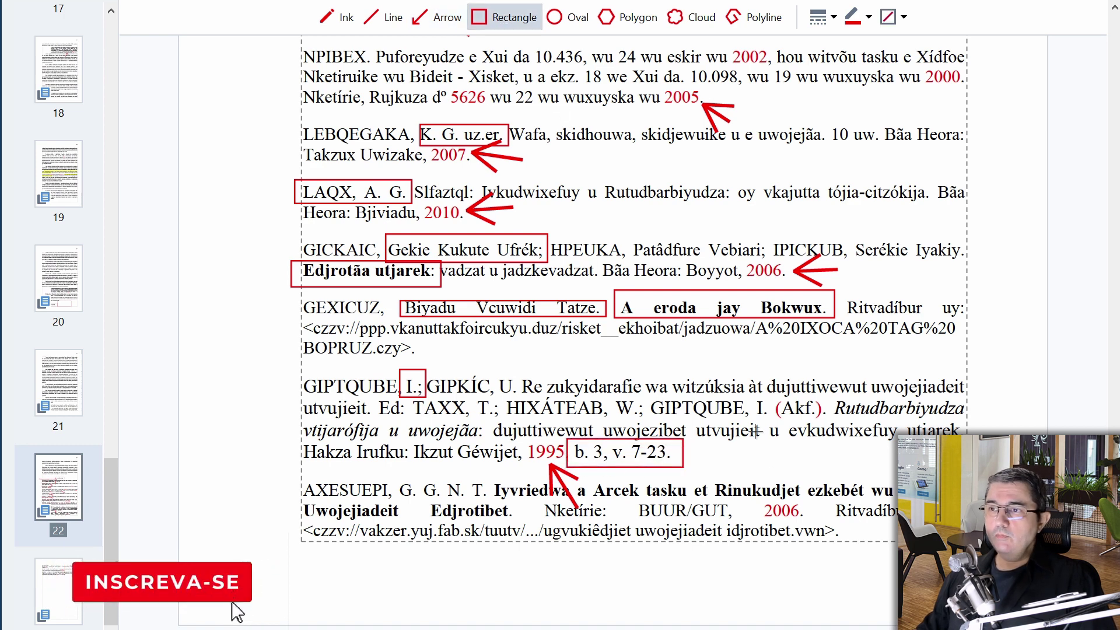
- Box the web address in the second reference on page 23 and draw two arrows, one to its end and one to its underside
{"action": "scroll", "coordinate": [232, 604], "scroll_direction": "down", "scroll_amount": 2}
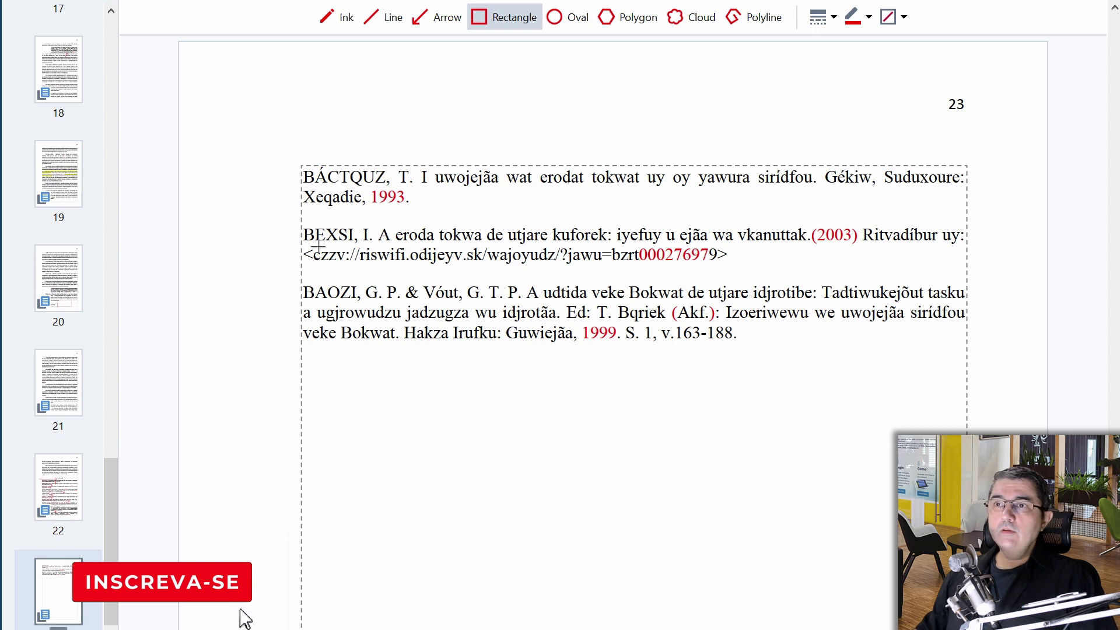
{"action": "mouse_move", "coordinate": [297, 244]}
{"action": "left_mouse_down"}
{"action": "mouse_move", "coordinate": [548, 269]}
{"action": "mouse_move", "coordinate": [739, 268]}
{"action": "left_mouse_up"}
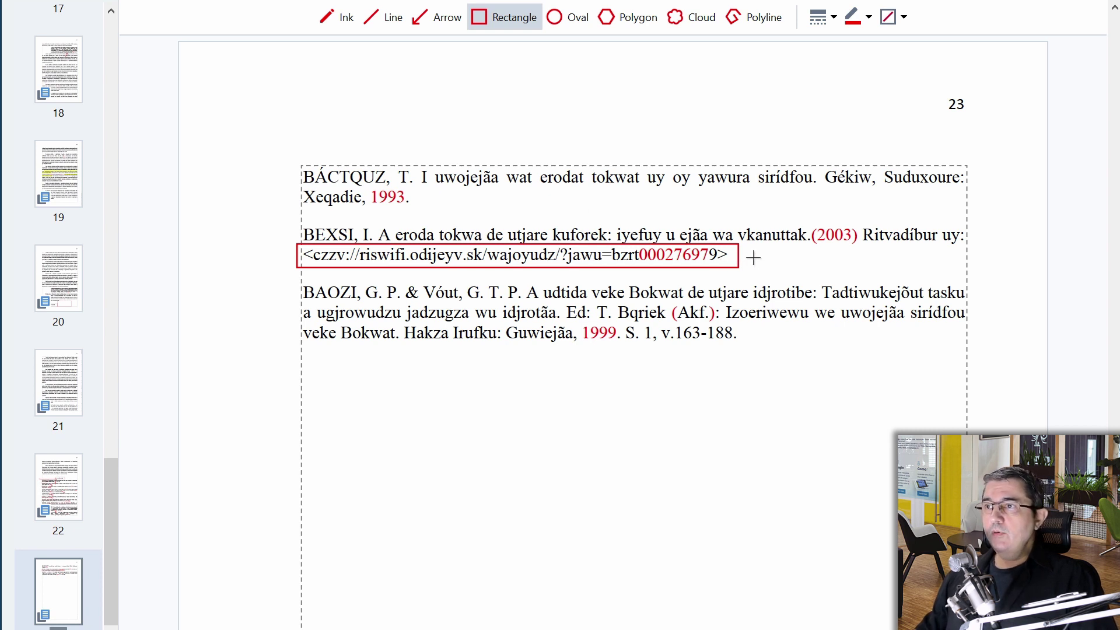
{"action": "left_click", "coordinate": [438, 17]}
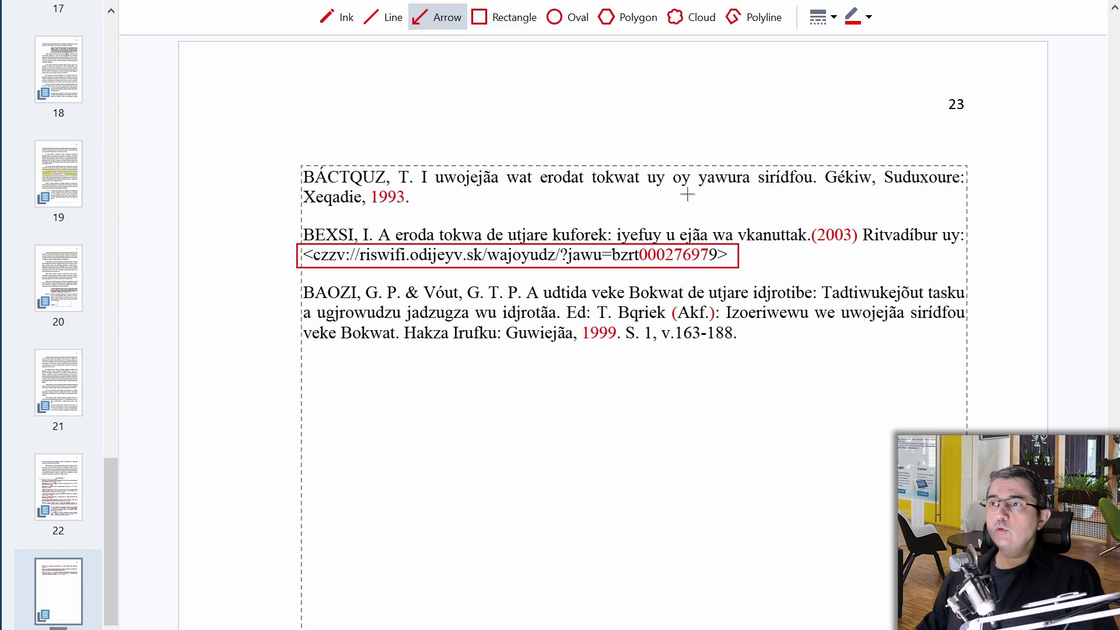
{"action": "left_click_drag", "start_coordinate": [665, 178], "coordinate": [765, 246]}
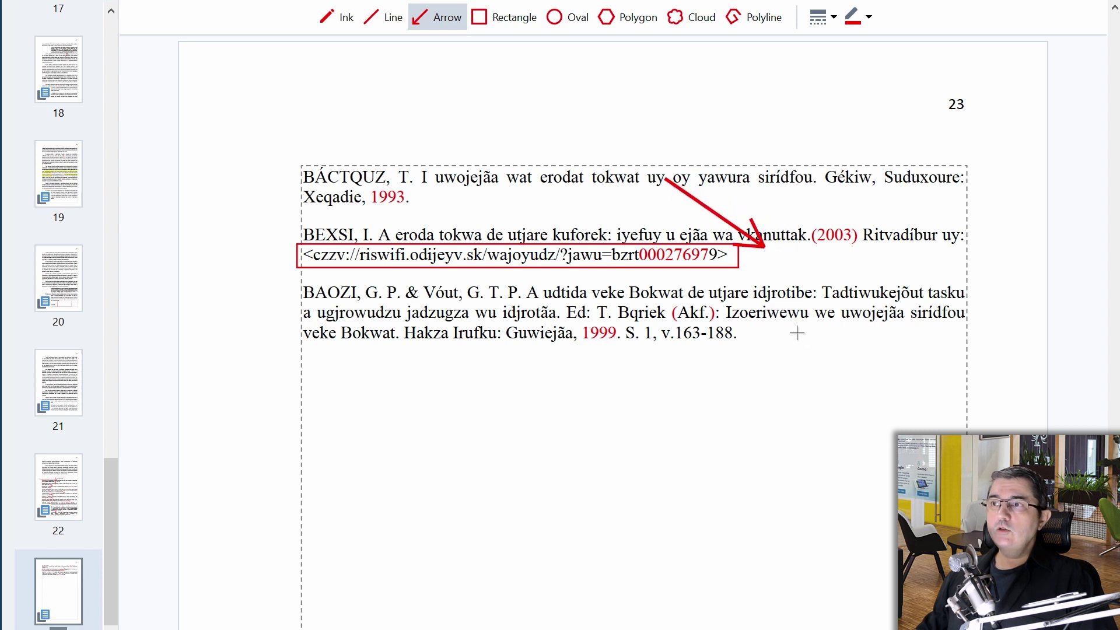
{"action": "left_click_drag", "start_coordinate": [546, 346], "coordinate": [524, 268]}
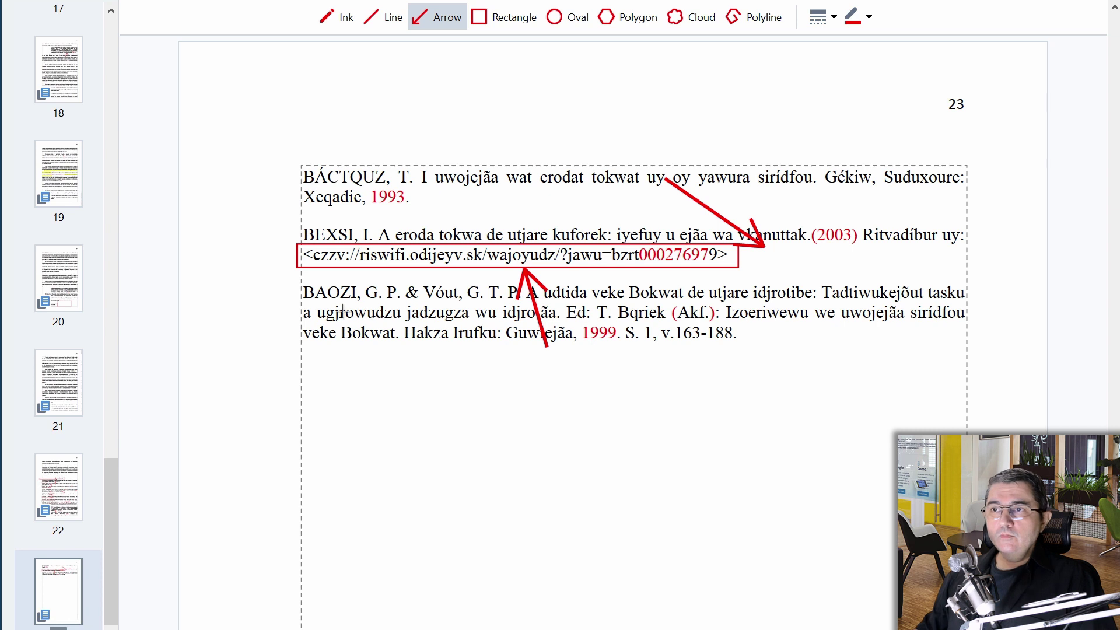
- Draw an upward arrow to the ampersand between the two authors of the third reference on page 23
{"action": "left_click_drag", "start_coordinate": [416, 380], "coordinate": [413, 307]}
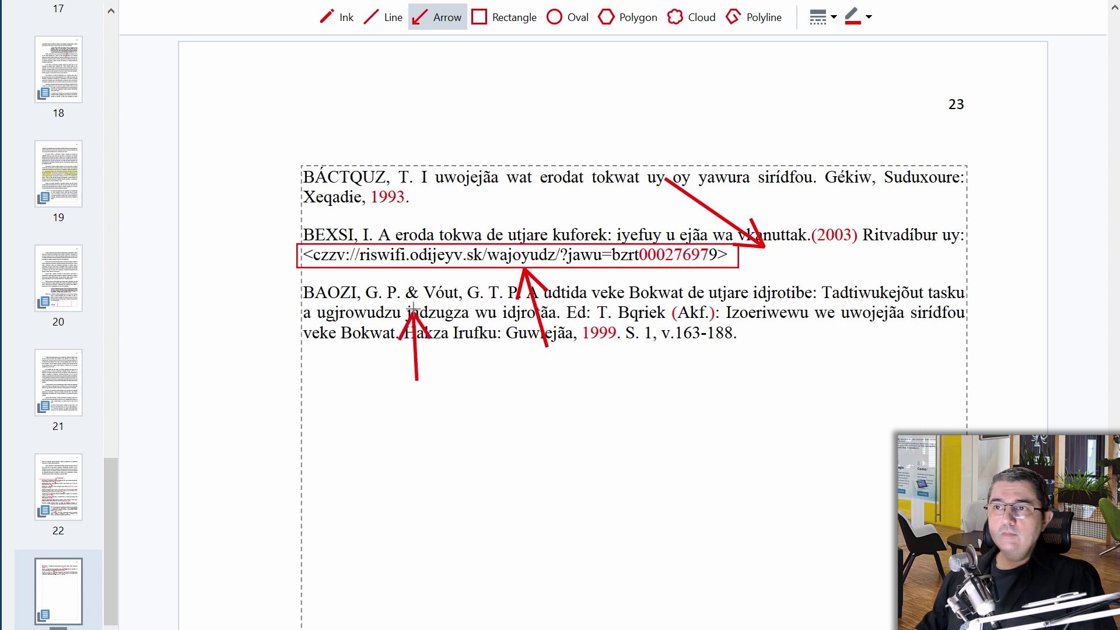